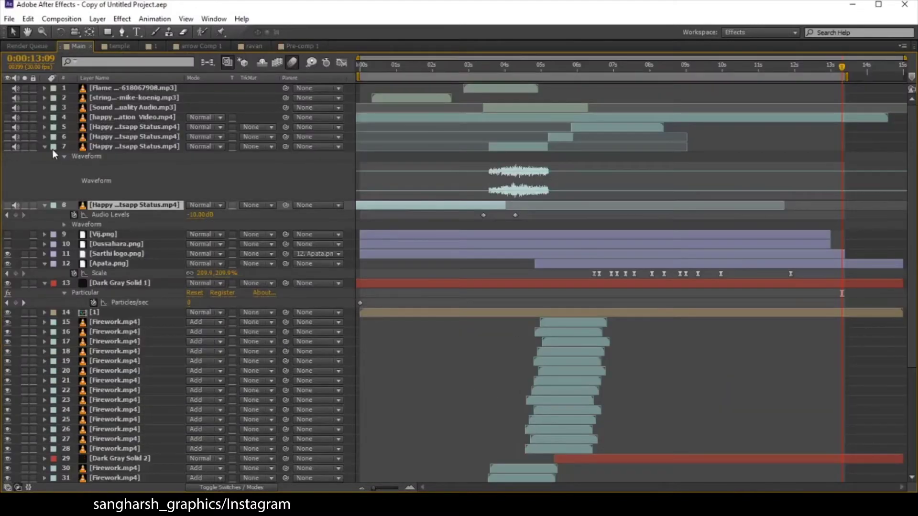
- Collapse the waveform, audio, Scale and Particular rows of layers 7, 8, 12 and 13, and scrub to about 6 seconds
{"action": "left_click", "coordinate": [44, 147]}
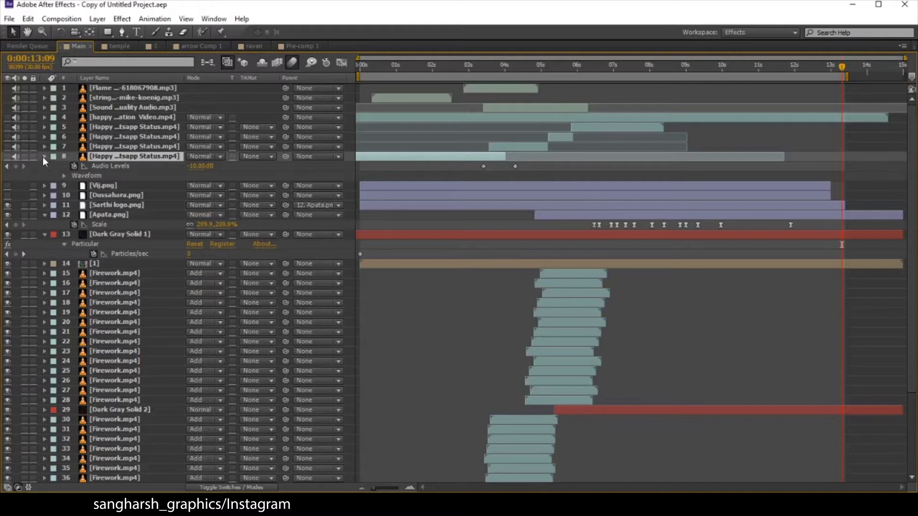
{"action": "left_click", "coordinate": [43, 157]}
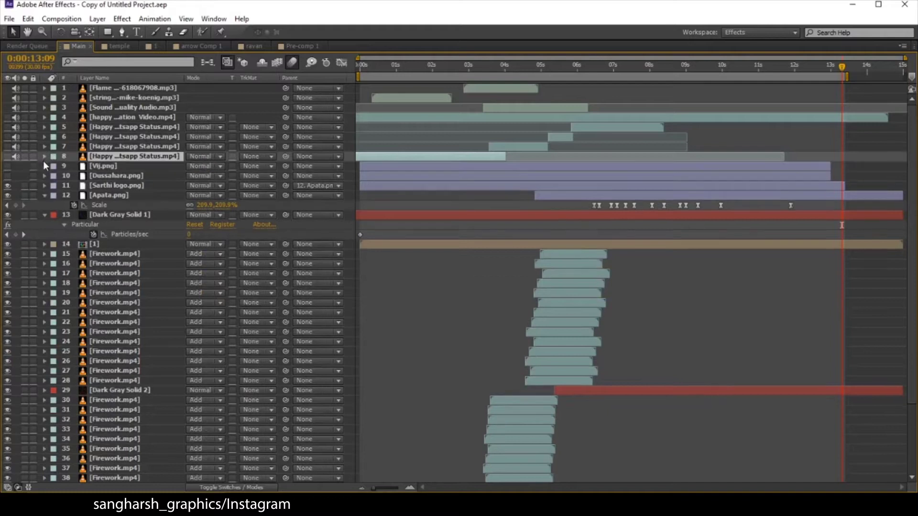
{"action": "left_click", "coordinate": [44, 195]}
{"action": "left_click", "coordinate": [44, 206]}
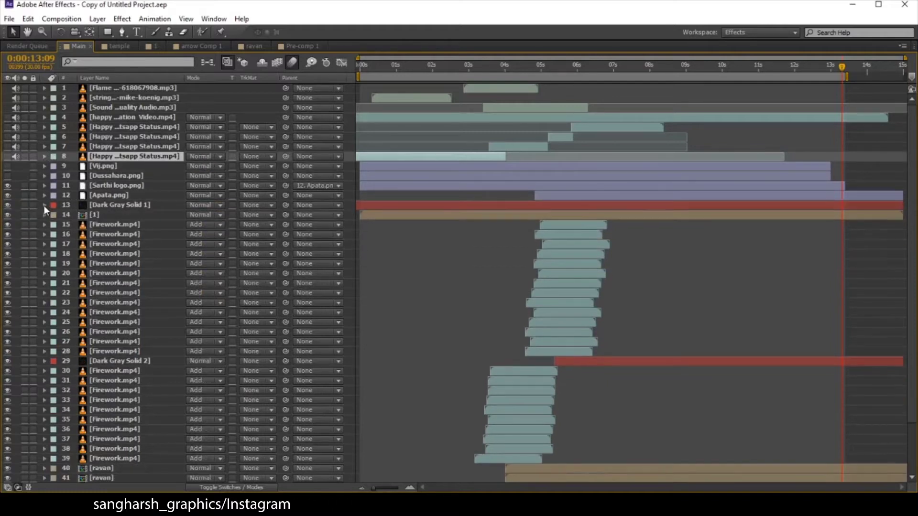
{"action": "scroll", "coordinate": [606, 264], "scroll_direction": "down", "scroll_amount": 2}
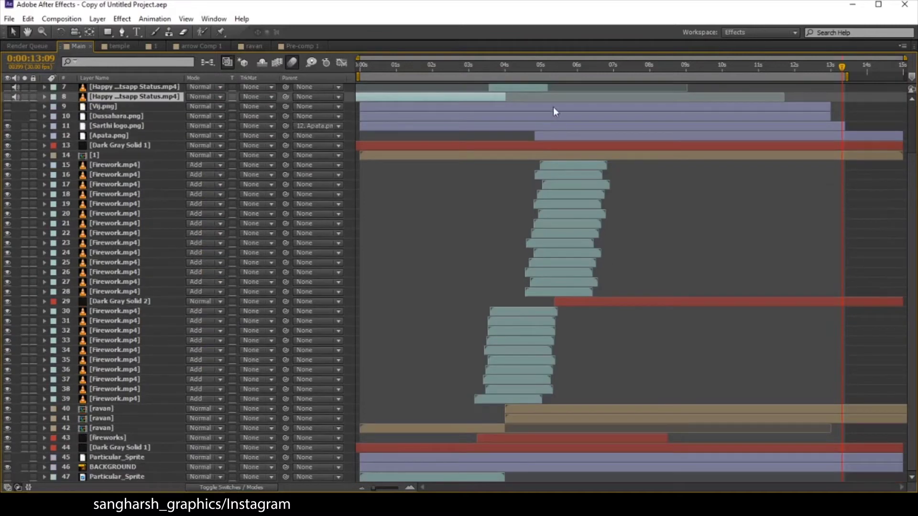
{"action": "left_click_drag", "start_coordinate": [562, 71], "coordinate": [612, 82]}
{"action": "scroll", "coordinate": [8, 84], "scroll_direction": "up", "scroll_amount": 3}
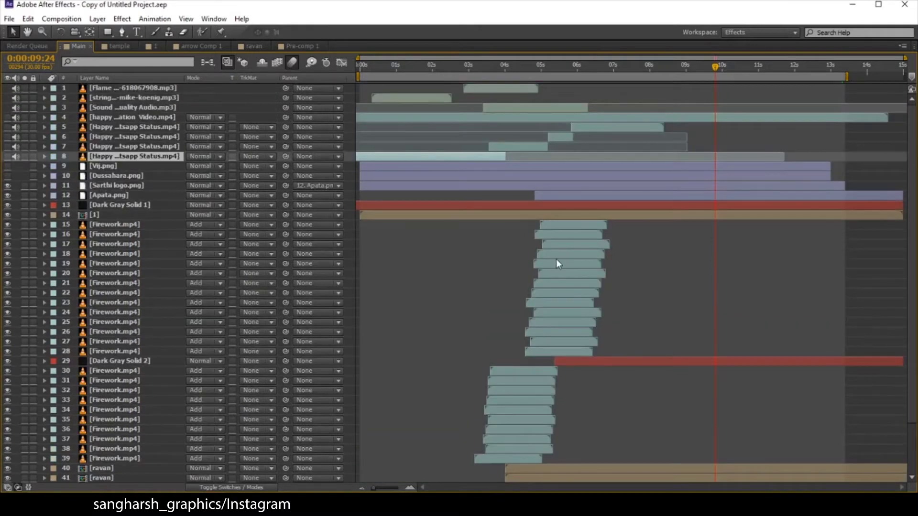
- Restore the full workspace, dismiss the missing-file warning, and jump to about 2 seconds
{"action": "key", "text": "grave"}
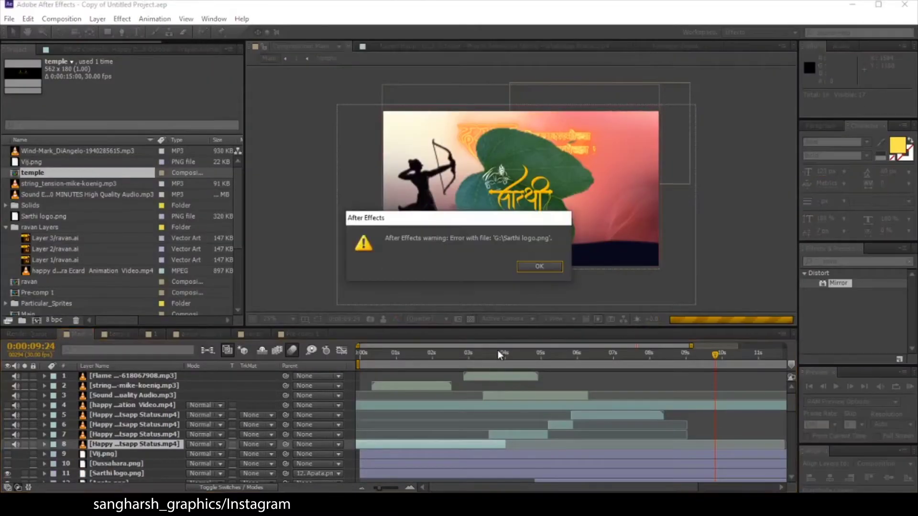
{"action": "left_click", "coordinate": [541, 265]}
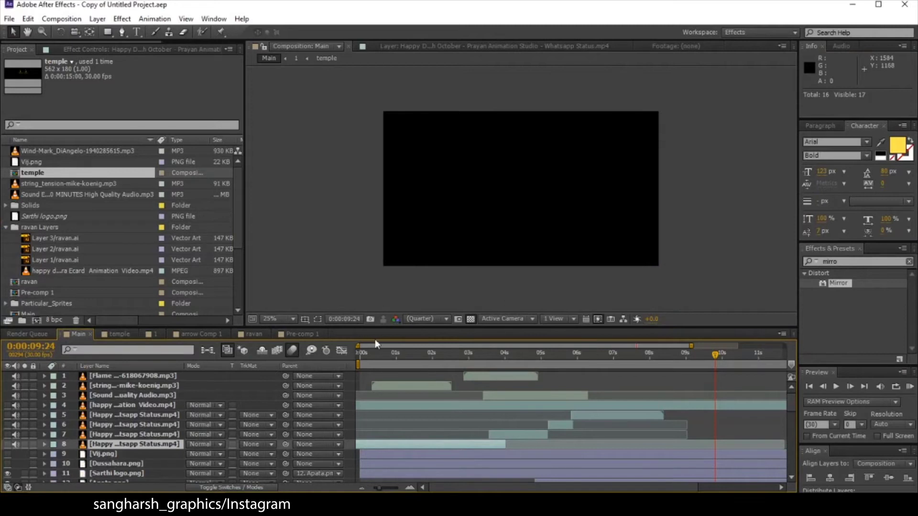
{"action": "left_click", "coordinate": [444, 353]}
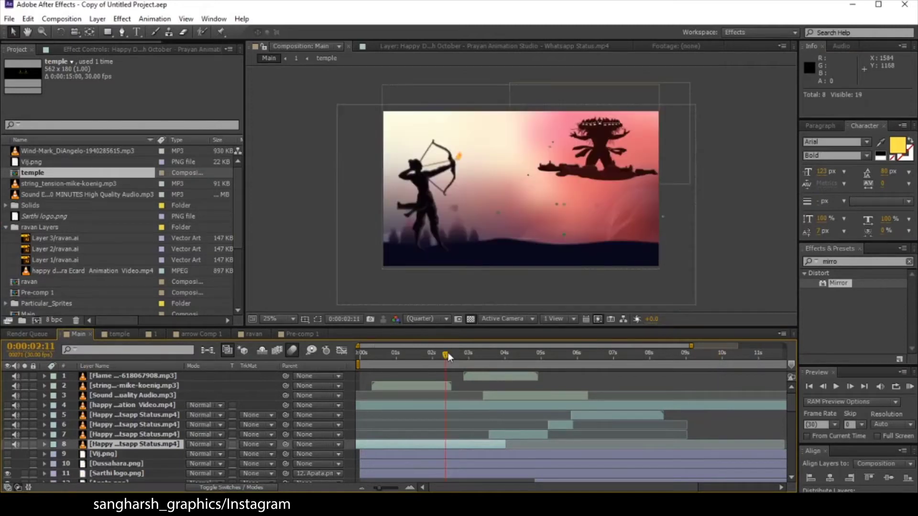
- Preview from the fire burst near 6 seconds to the title text, then select Sarthi logo.png
{"action": "left_click", "coordinate": [582, 357]}
{"action": "left_click", "coordinate": [570, 354]}
{"action": "left_click_drag", "start_coordinate": [570, 354], "coordinate": [630, 356]}
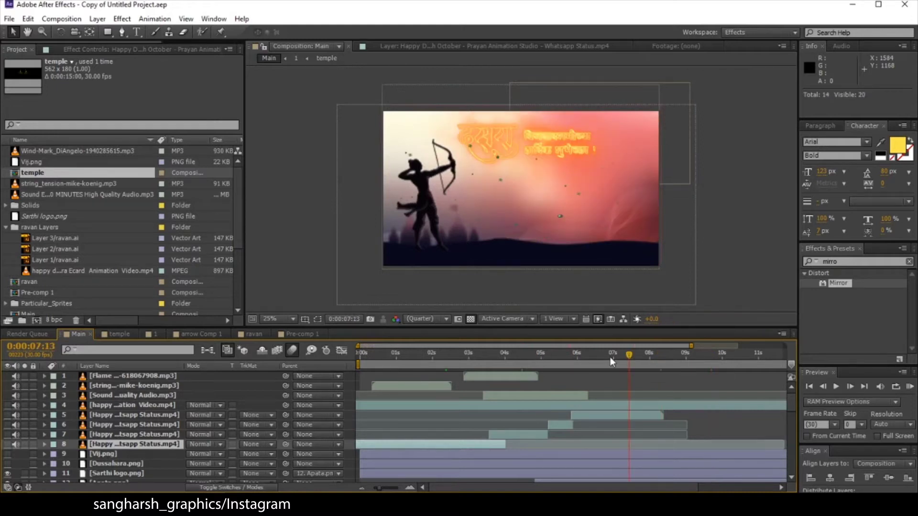
{"action": "left_click", "coordinate": [609, 357]}
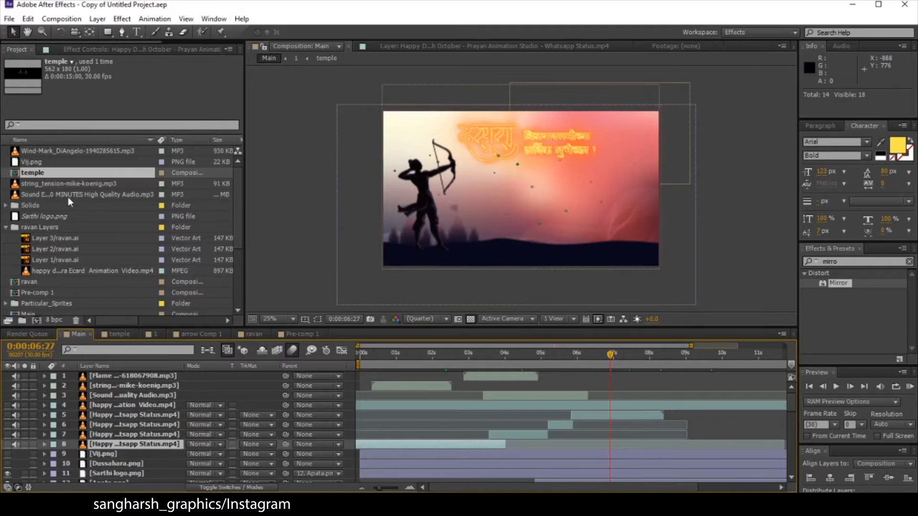
{"action": "left_click", "coordinate": [42, 215]}
- Start replacing the Sarthi logo.png footage with a file, browsing the dussehra folder on D:
{"action": "right_click", "coordinate": [44, 216]}
{"action": "mouse_move", "coordinate": [137, 298]}
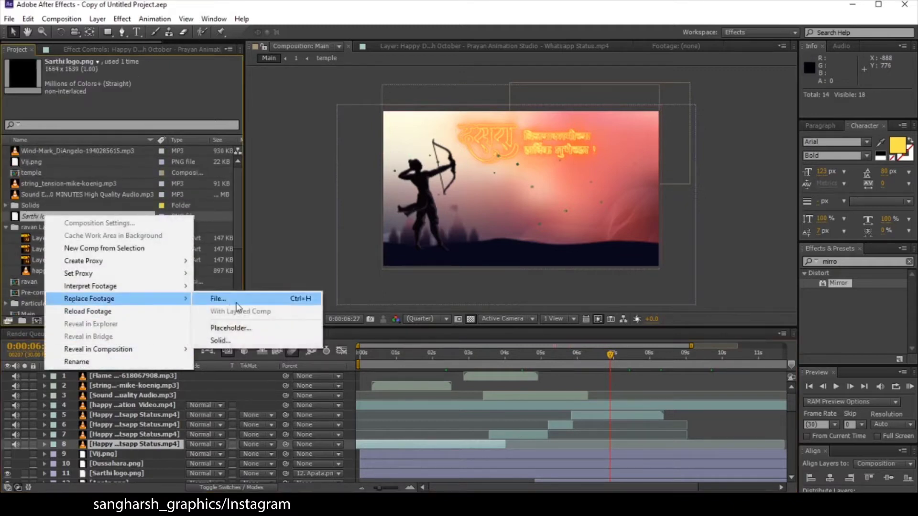
{"action": "left_click", "coordinate": [214, 299]}
{"action": "left_click", "coordinate": [310, 103]}
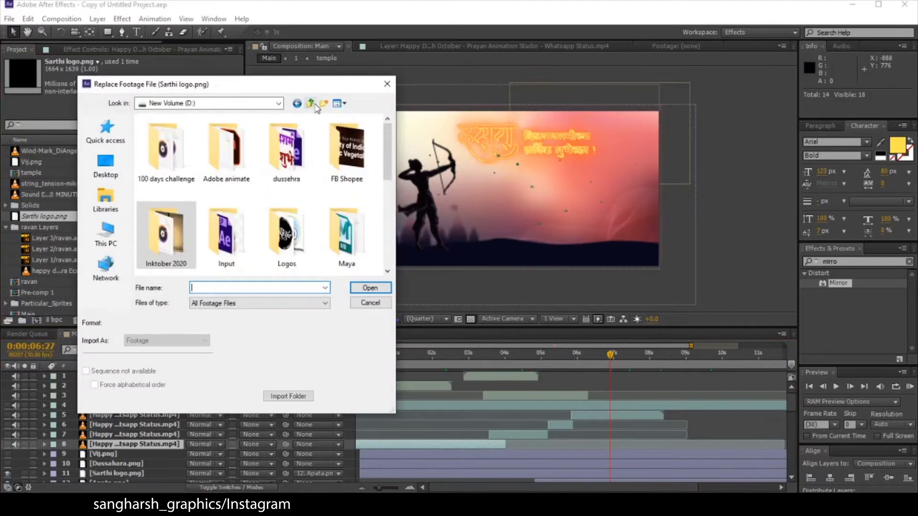
{"action": "double_click", "coordinate": [298, 177]}
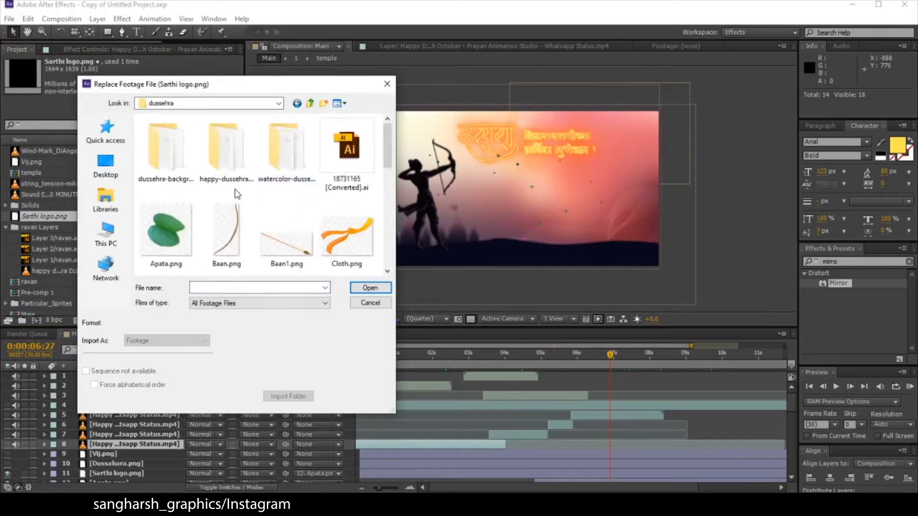
{"action": "scroll", "coordinate": [237, 193], "scroll_direction": "down", "scroll_amount": 5}
{"action": "scroll", "coordinate": [237, 194], "scroll_direction": "up", "scroll_amount": 5}
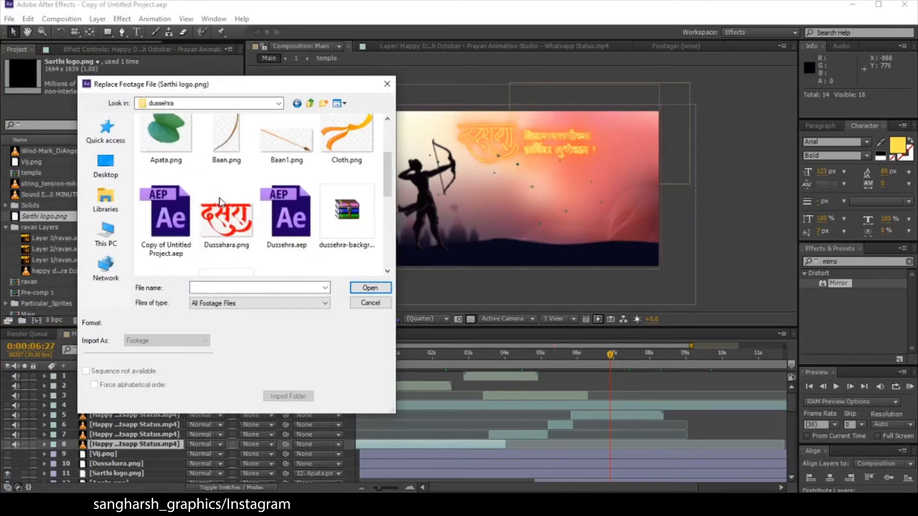
{"action": "scroll", "coordinate": [222, 202], "scroll_direction": "down", "scroll_amount": 4}
{"action": "scroll", "coordinate": [221, 202], "scroll_direction": "up", "scroll_amount": 3}
{"action": "scroll", "coordinate": [221, 202], "scroll_direction": "down", "scroll_amount": 5}
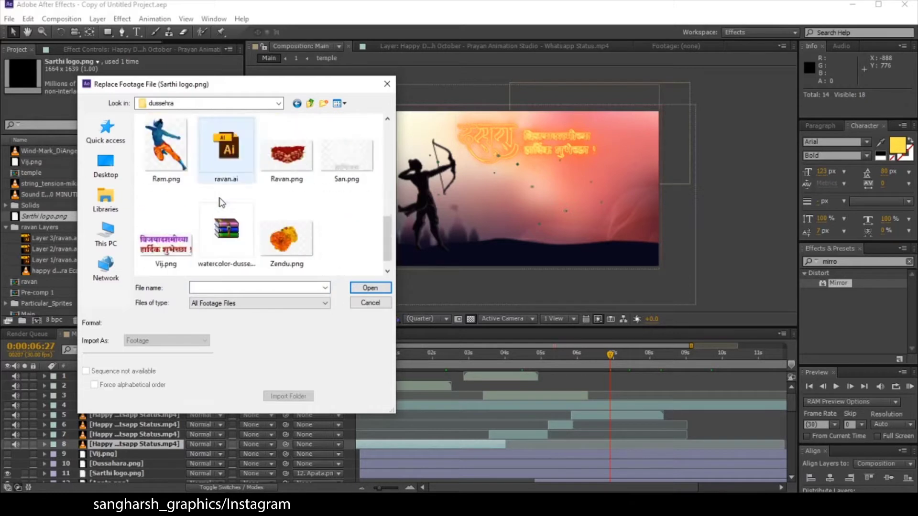
- Pick logo 2.png from the D:\Logos folder as the replacement footage
{"action": "left_click", "coordinate": [309, 102]}
{"action": "scroll", "coordinate": [287, 176], "scroll_direction": "down", "scroll_amount": 4}
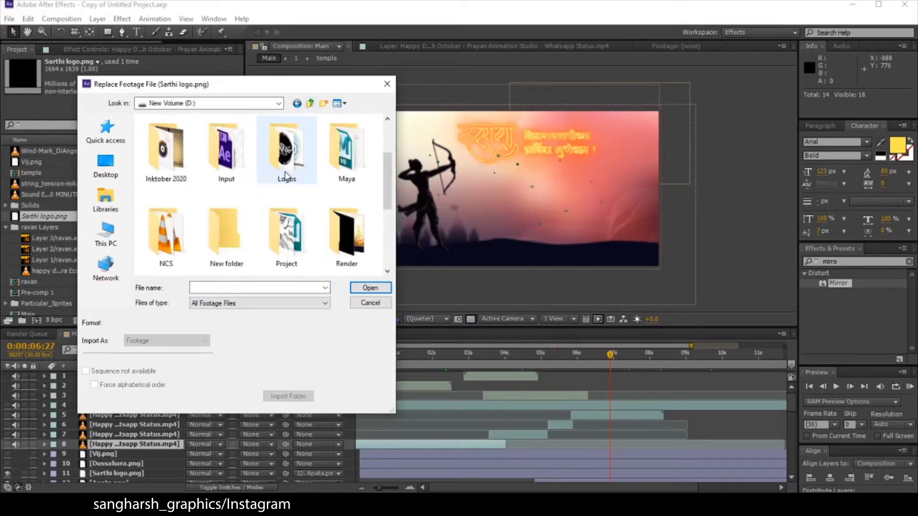
{"action": "scroll", "coordinate": [287, 177], "scroll_direction": "up", "scroll_amount": 2}
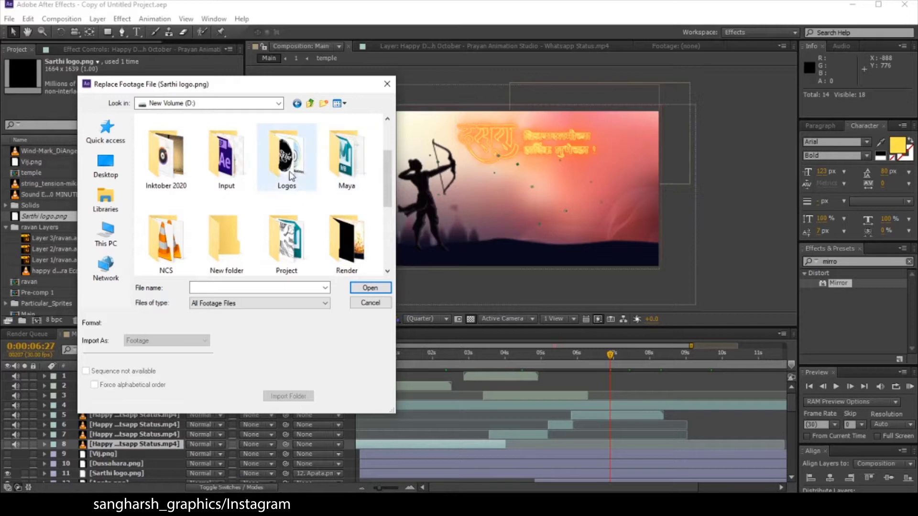
{"action": "scroll", "coordinate": [262, 200], "scroll_direction": "down", "scroll_amount": 1}
{"action": "scroll", "coordinate": [263, 200], "scroll_direction": "up", "scroll_amount": 1}
{"action": "double_click", "coordinate": [287, 153]}
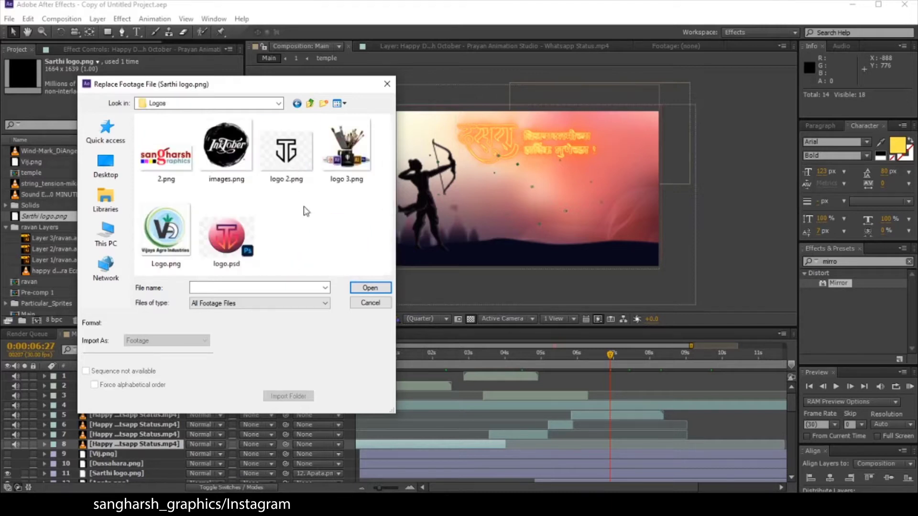
{"action": "left_click", "coordinate": [287, 150]}
{"action": "left_click", "coordinate": [369, 286]}
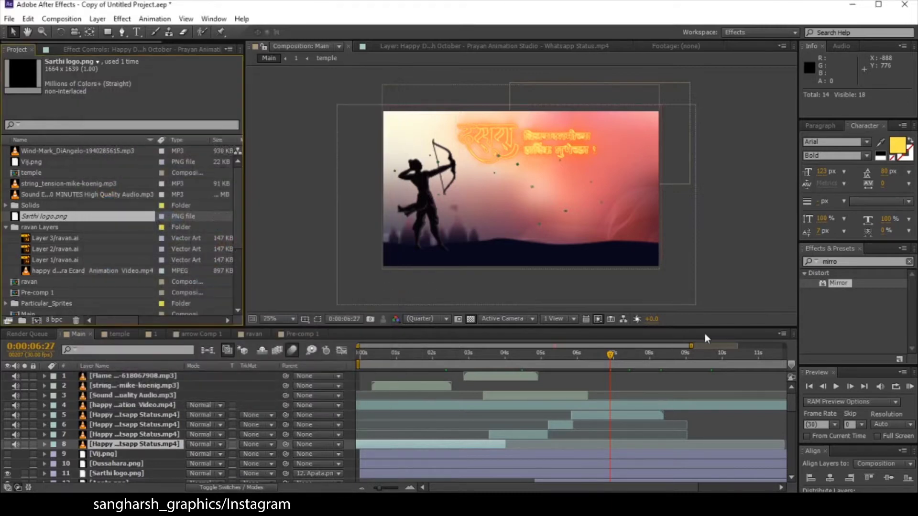
- View the new leaf logo around 10 seconds and select the logo 2.png layer in Effect Controls
{"action": "left_click", "coordinate": [709, 360]}
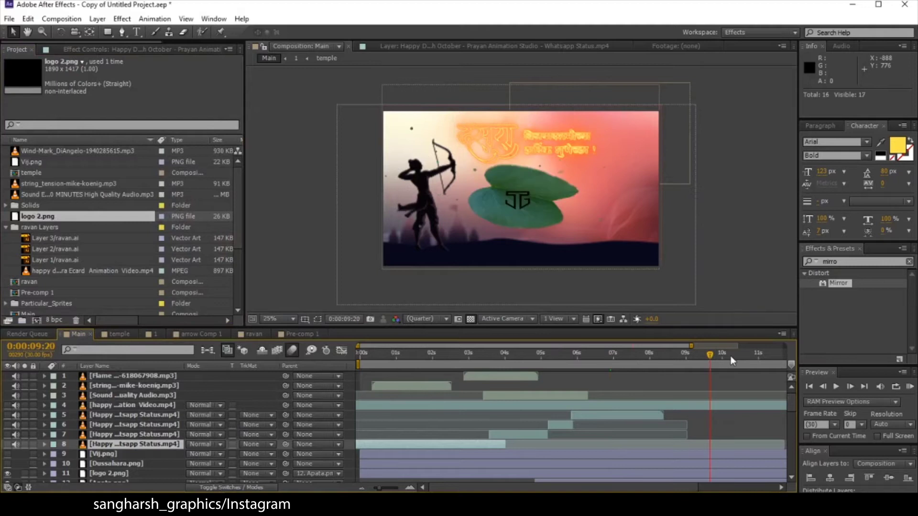
{"action": "left_click", "coordinate": [730, 356]}
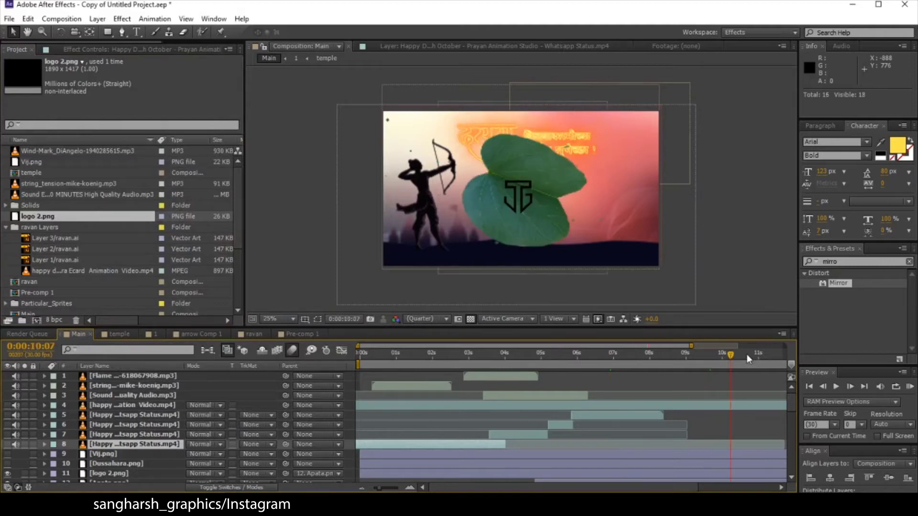
{"action": "left_click", "coordinate": [122, 48]}
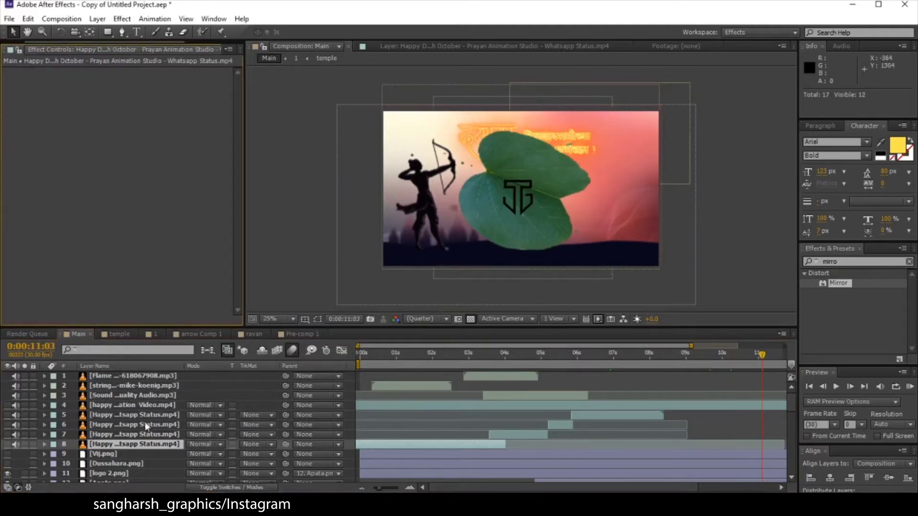
{"action": "left_click", "coordinate": [525, 191]}
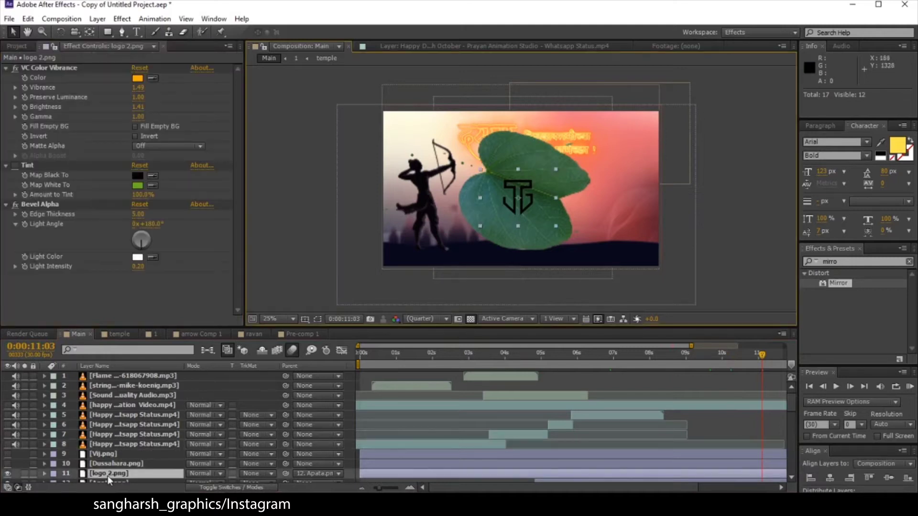
- Turn Tint back on and move VC Color Vibrance below Bevel Alpha
{"action": "left_click", "coordinate": [16, 165]}
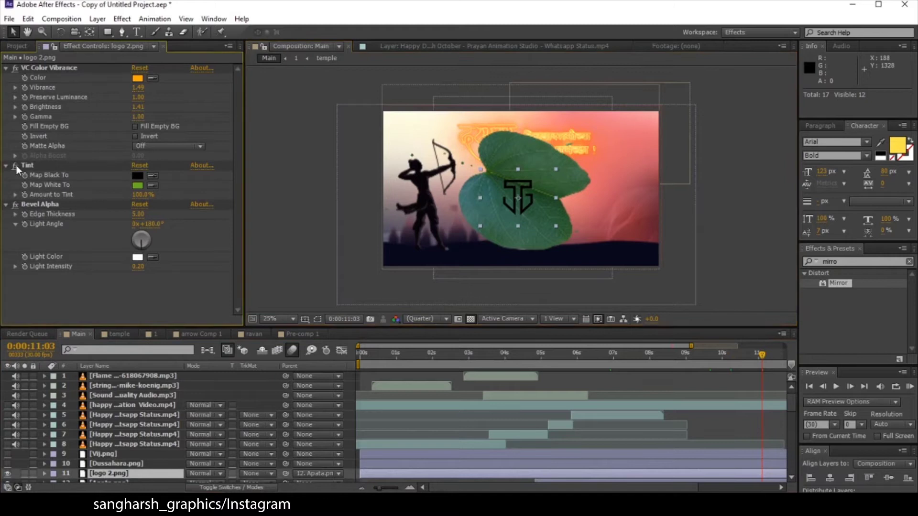
{"action": "left_click", "coordinate": [57, 168]}
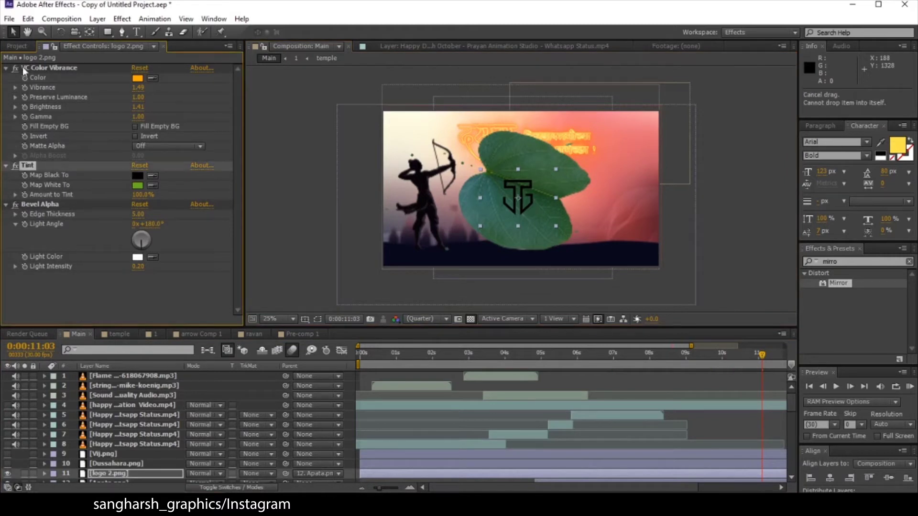
{"action": "left_click_drag", "start_coordinate": [18, 67], "coordinate": [69, 217]}
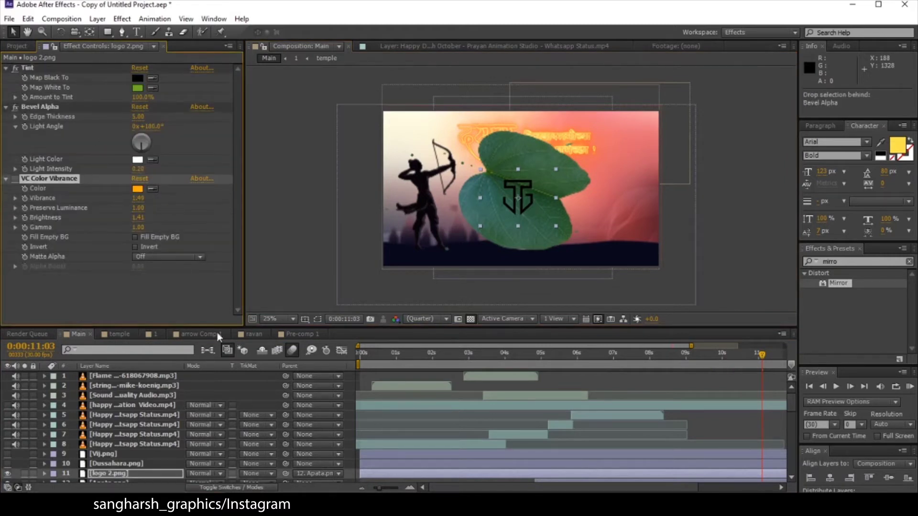
{"action": "scroll", "coordinate": [523, 186], "scroll_direction": "up", "scroll_amount": 2}
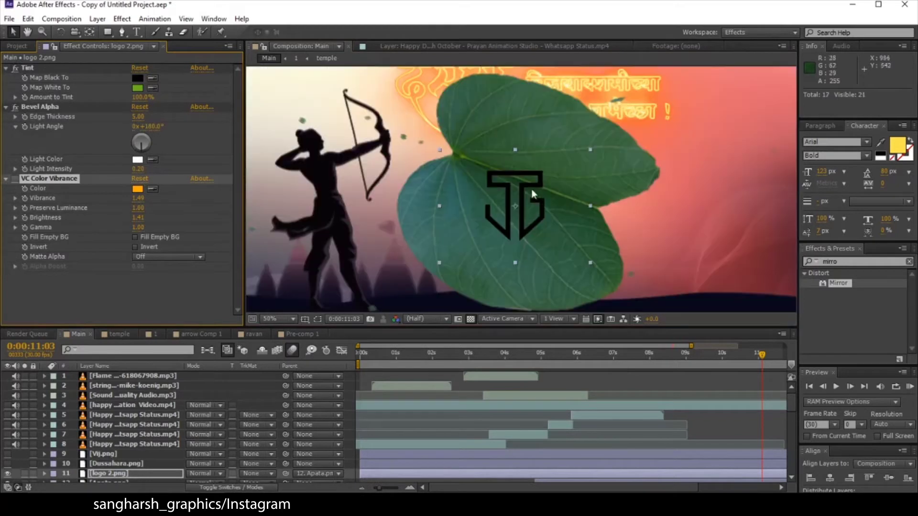
{"action": "scroll", "coordinate": [554, 203], "scroll_direction": "down", "scroll_amount": 2}
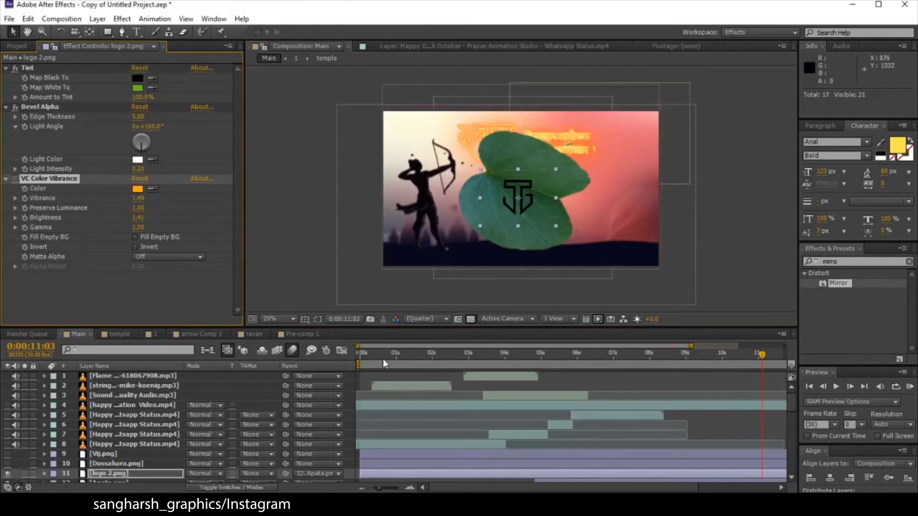
{"action": "left_click_drag", "start_coordinate": [373, 359], "coordinate": [434, 368]}
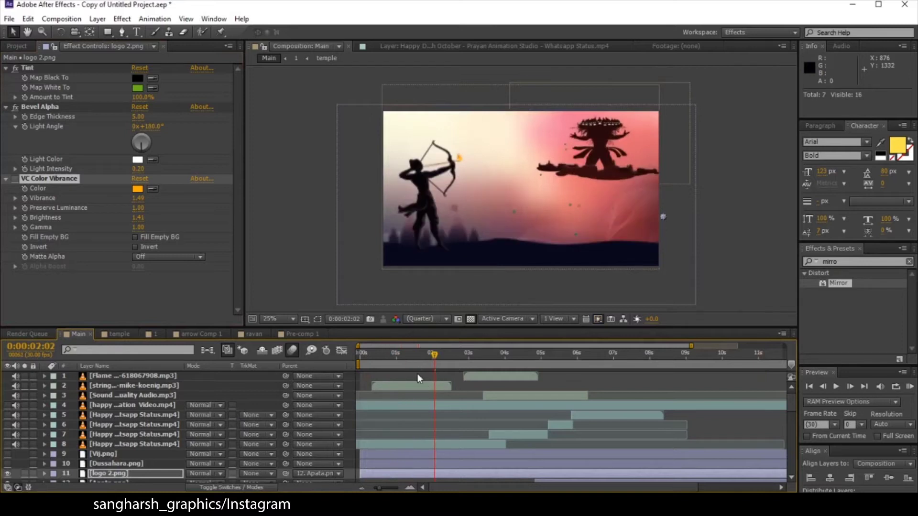
- Collapse the ravan Layers folder and expand folder 1 in the Project panel
{"action": "left_click", "coordinate": [21, 44]}
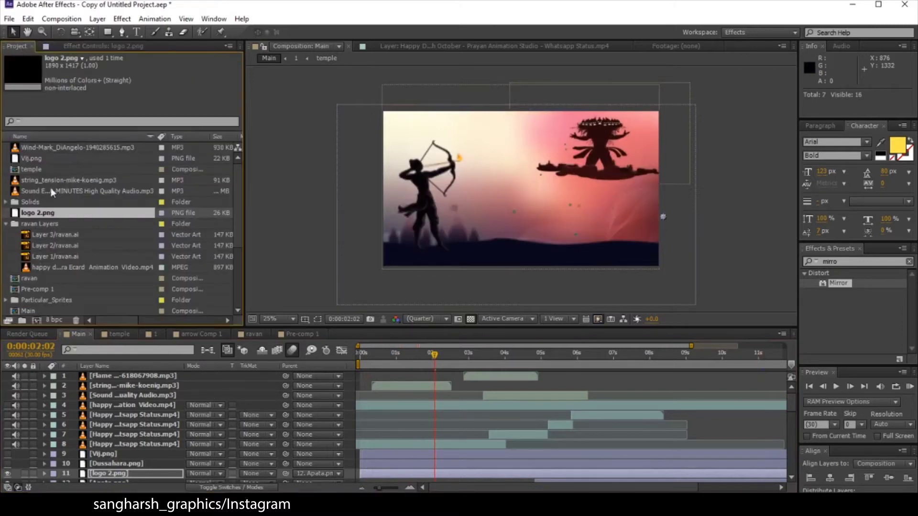
{"action": "left_click", "coordinate": [6, 224]}
{"action": "left_click", "coordinate": [14, 225]}
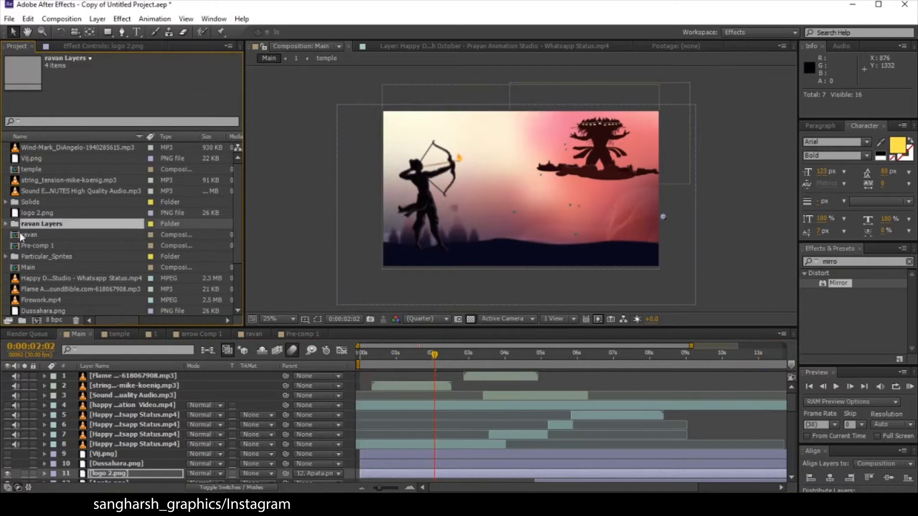
{"action": "scroll", "coordinate": [21, 239], "scroll_direction": "down", "scroll_amount": 2}
{"action": "left_click", "coordinate": [24, 300]}
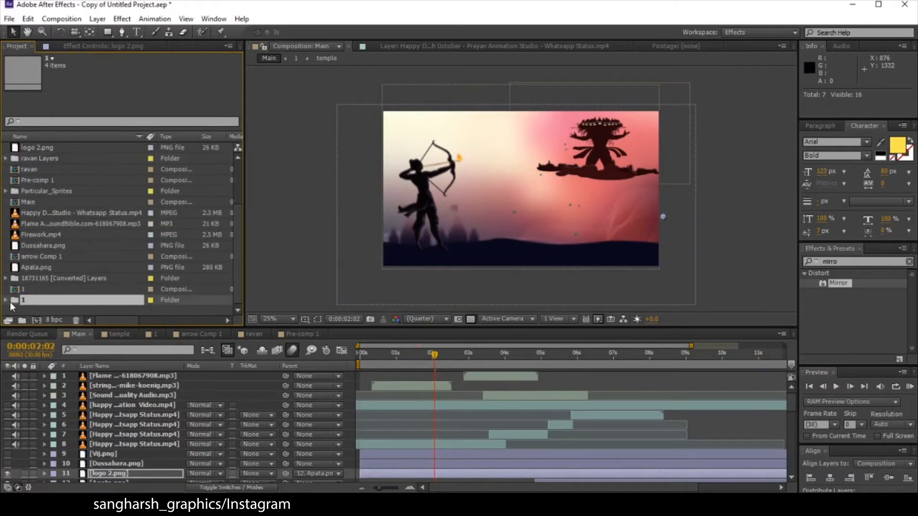
{"action": "left_click", "coordinate": [5, 301]}
- Inspect the Layer 4, ram, arrow and BACKGROUND artwork, then switch to composition 1
{"action": "left_click", "coordinate": [69, 278]}
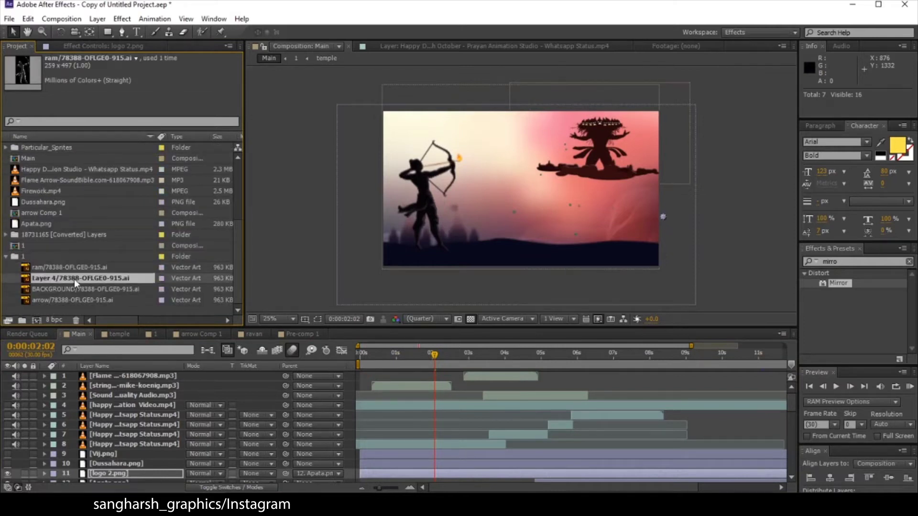
{"action": "left_click", "coordinate": [84, 289]}
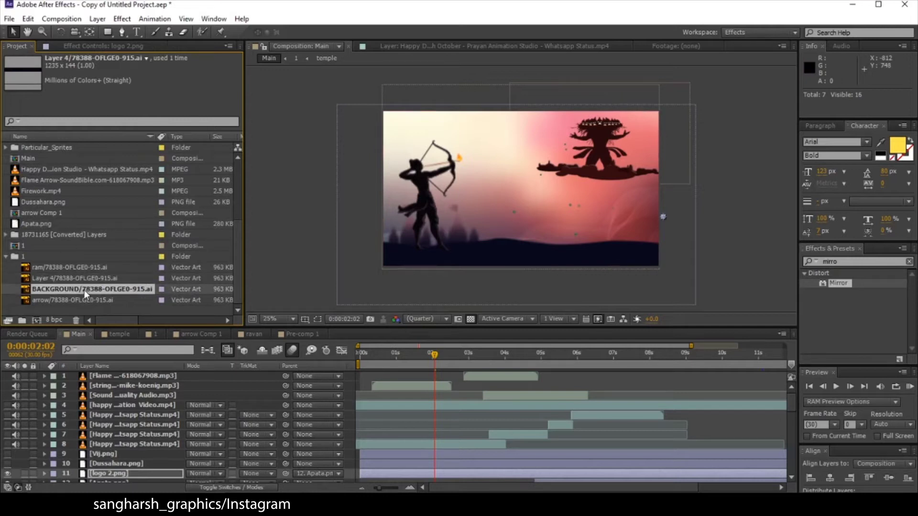
{"action": "left_click", "coordinate": [73, 268]}
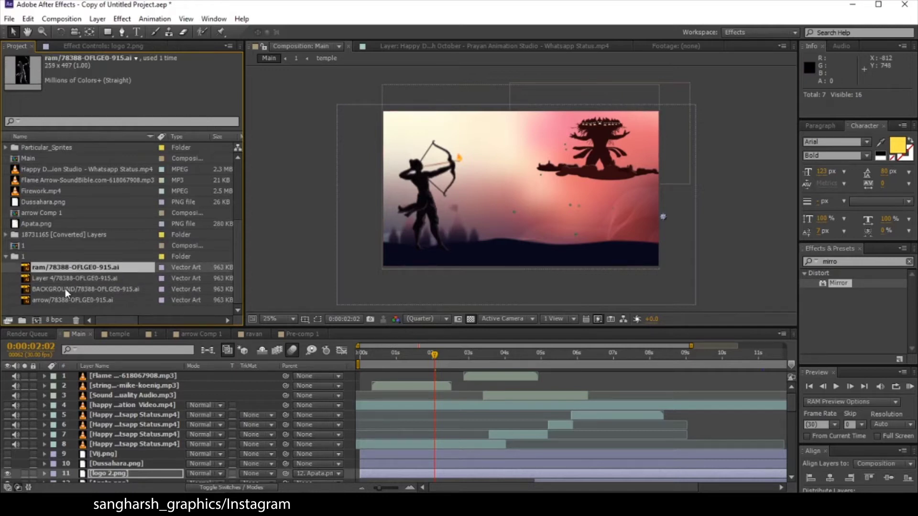
{"action": "left_click", "coordinate": [62, 279]}
{"action": "left_click", "coordinate": [63, 289]}
{"action": "left_click", "coordinate": [63, 300]}
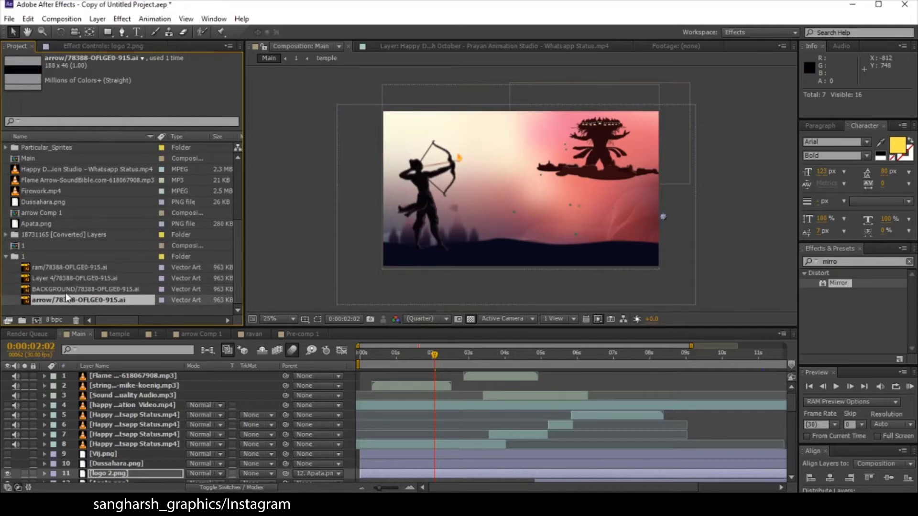
{"action": "key", "text": "Up"}
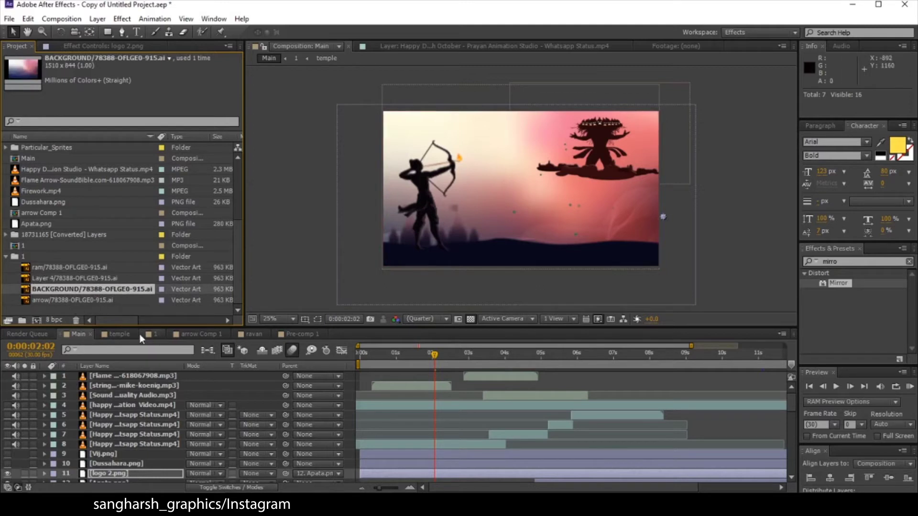
{"action": "left_click", "coordinate": [155, 334]}
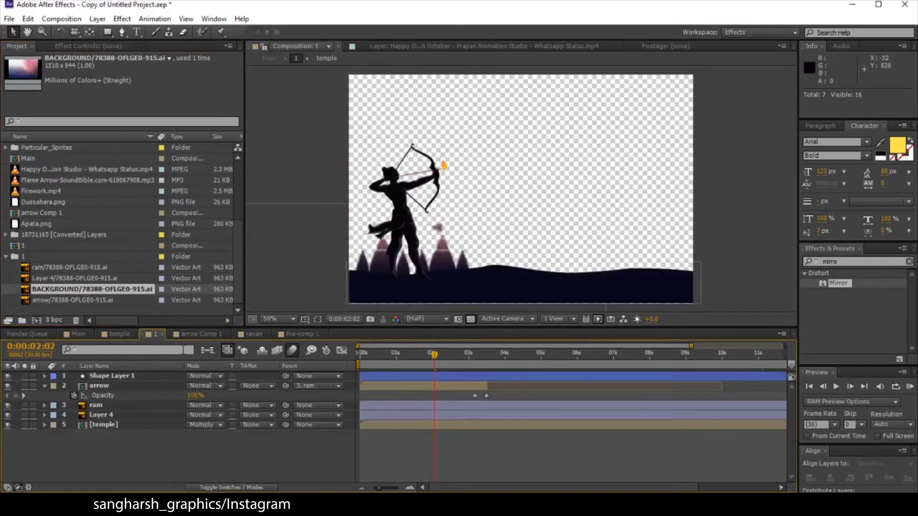
- Try moving the archer figure in composition 1, then undo it
{"action": "left_click", "coordinate": [102, 425]}
{"action": "left_click", "coordinate": [104, 416]}
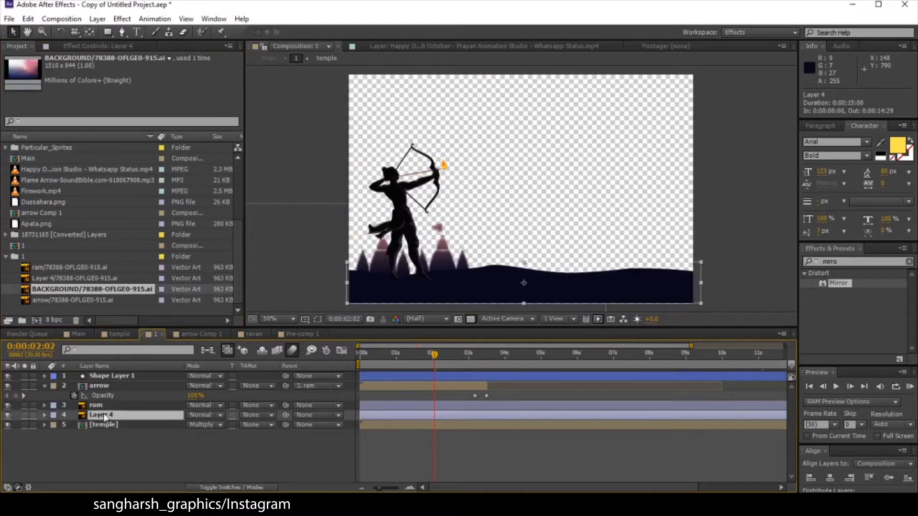
{"action": "left_click", "coordinate": [116, 387]}
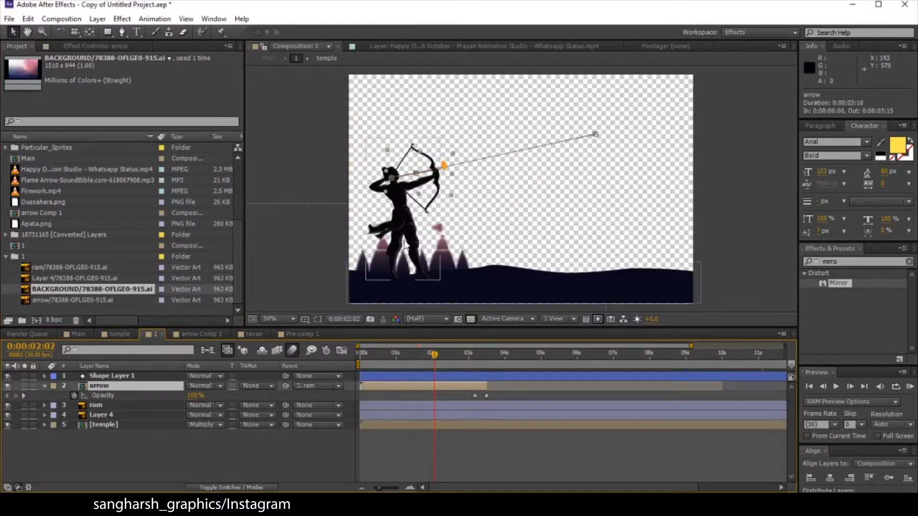
{"action": "left_click_drag", "start_coordinate": [395, 245], "coordinate": [496, 226]}
{"action": "key", "text": "ctrl+z"}
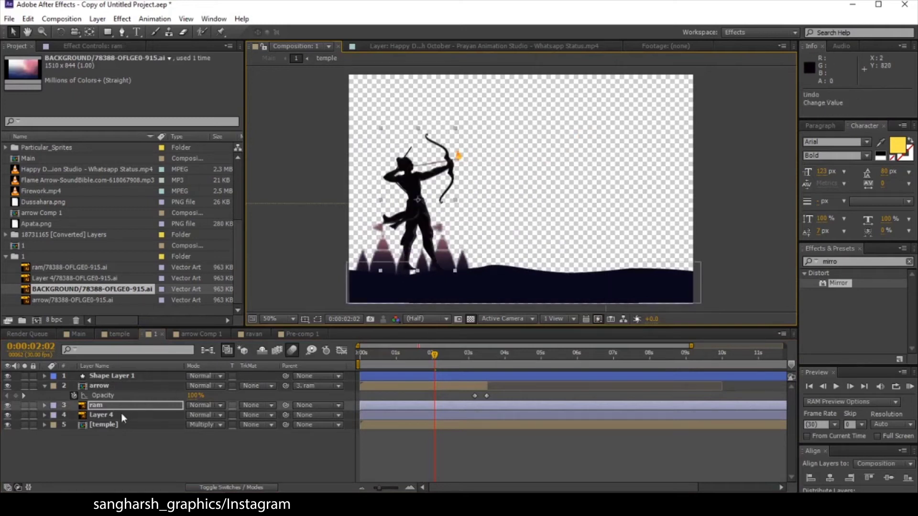
- Try moving the temple layer, undo it, and open the temple pre-comp
{"action": "left_click", "coordinate": [120, 416]}
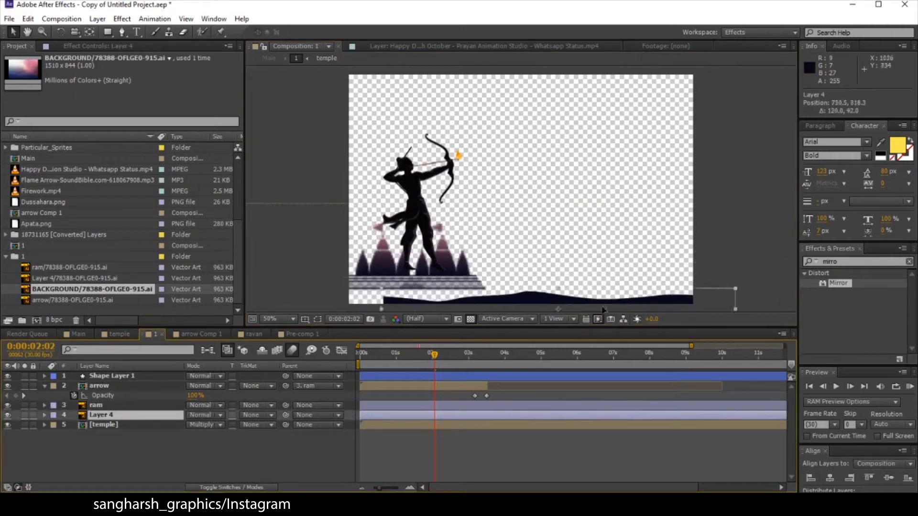
{"action": "left_click", "coordinate": [124, 424]}
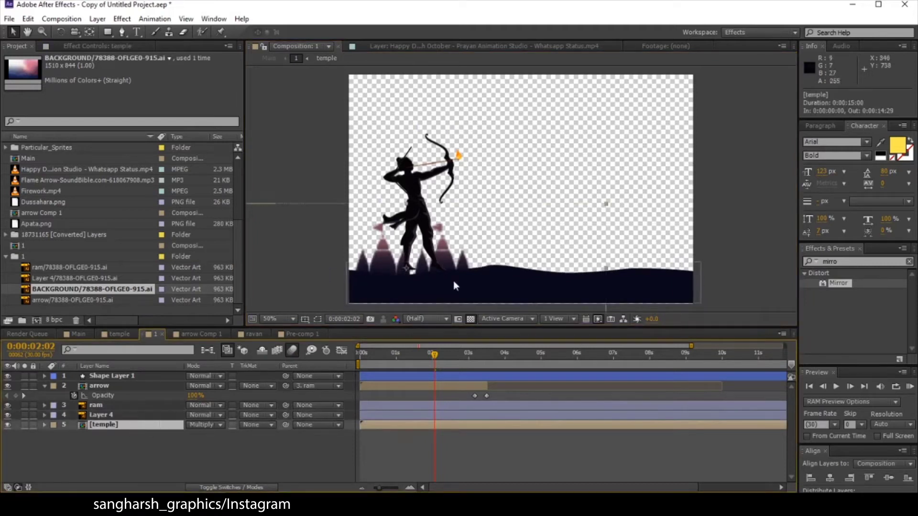
{"action": "left_click_drag", "start_coordinate": [458, 255], "coordinate": [518, 226]}
{"action": "key", "text": "ctrl+z"}
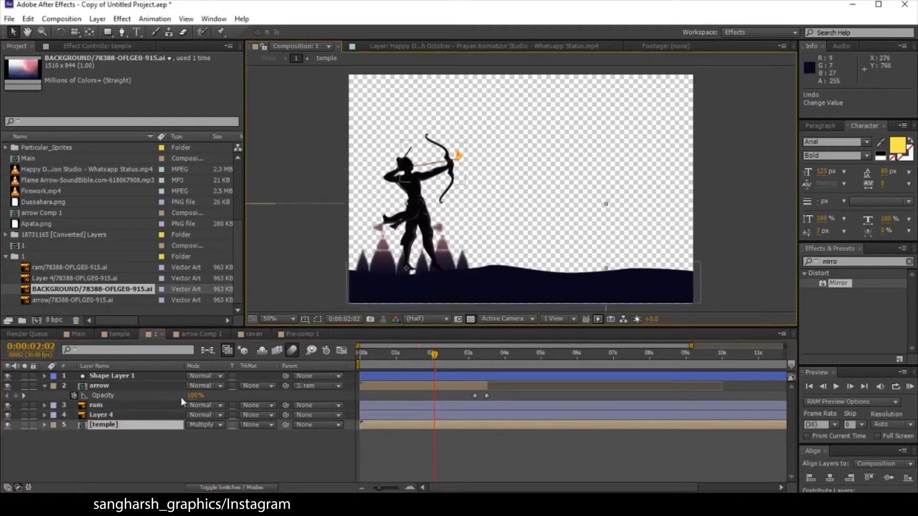
{"action": "double_click", "coordinate": [113, 426]}
{"action": "left_click", "coordinate": [109, 386]}
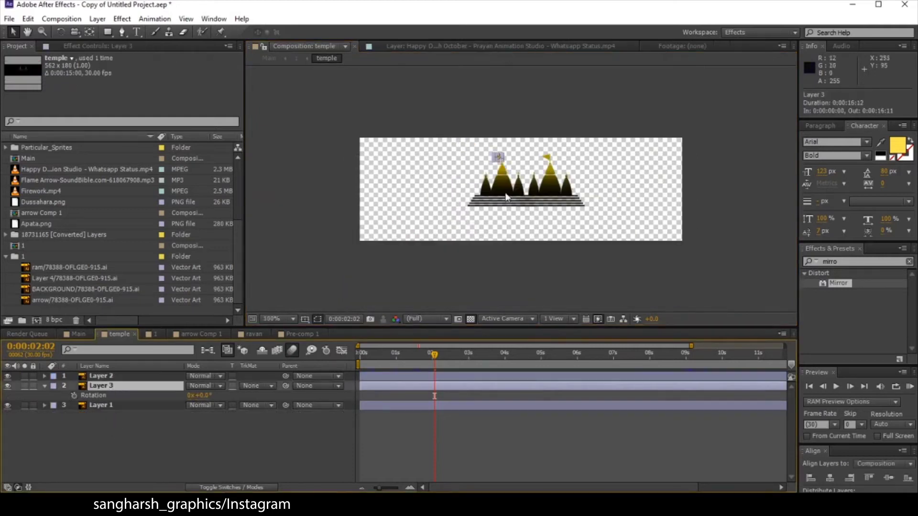
- Try moving the left temple flag on Layer 3, then undo it
{"action": "scroll", "coordinate": [506, 197], "scroll_direction": "up", "scroll_amount": 4}
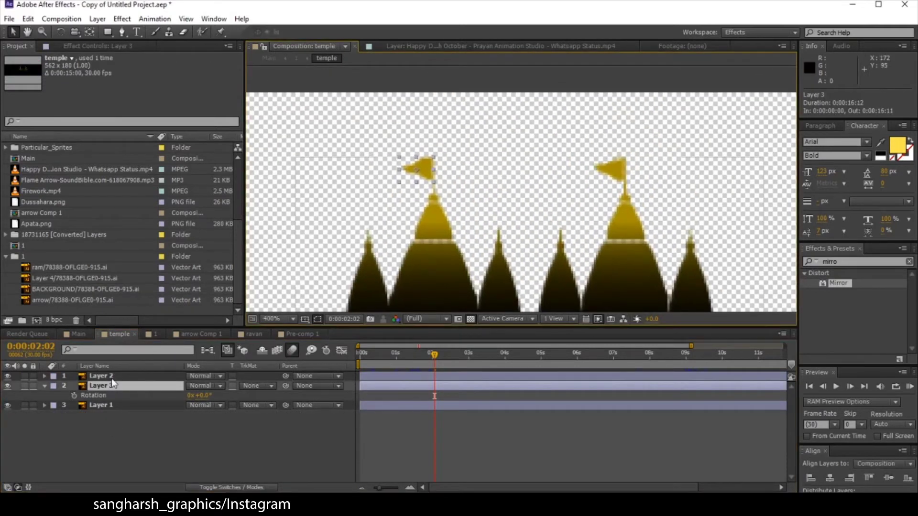
{"action": "left_click", "coordinate": [111, 377]}
{"action": "left_click", "coordinate": [114, 383]}
{"action": "left_click_drag", "start_coordinate": [425, 174], "coordinate": [375, 154]}
{"action": "key", "text": "ctrl+z"}
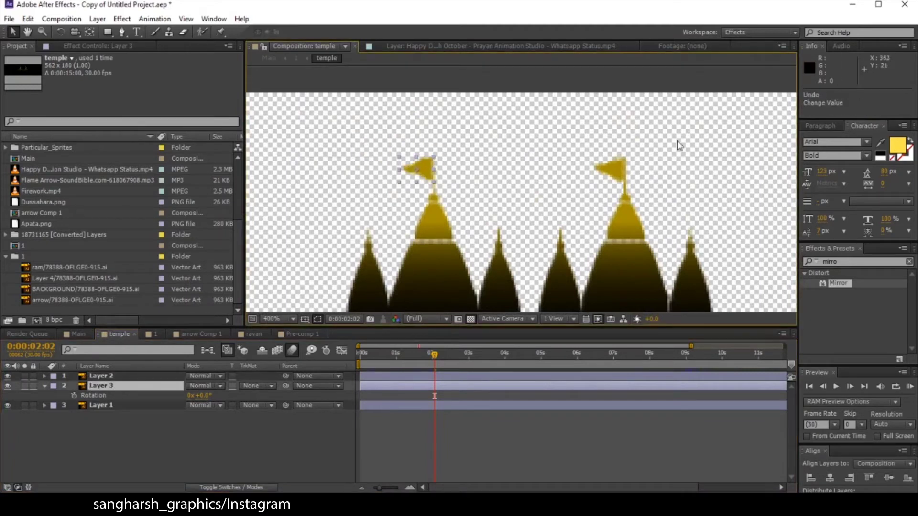
- Zoom out, preview the flags animating, and return to composition 1
{"action": "left_click", "coordinate": [624, 180]}
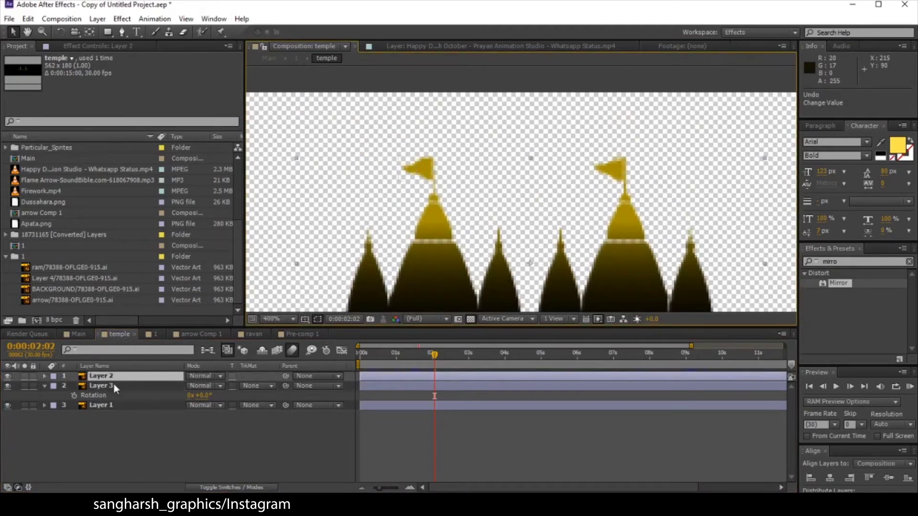
{"action": "key", "text": "comma"}
{"action": "left_click_drag", "start_coordinate": [455, 365], "coordinate": [331, 366]}
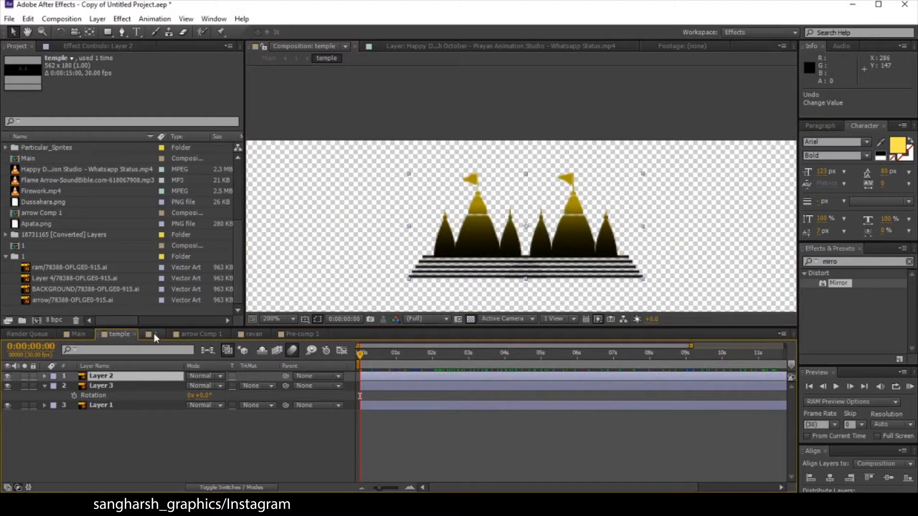
{"action": "left_click", "coordinate": [154, 334]}
- Set time to 0:00:01:19, select the ram layer showing Puppet and Tint, and pick the Puppet Pin tool
{"action": "left_click_drag", "start_coordinate": [369, 346], "coordinate": [377, 348]}
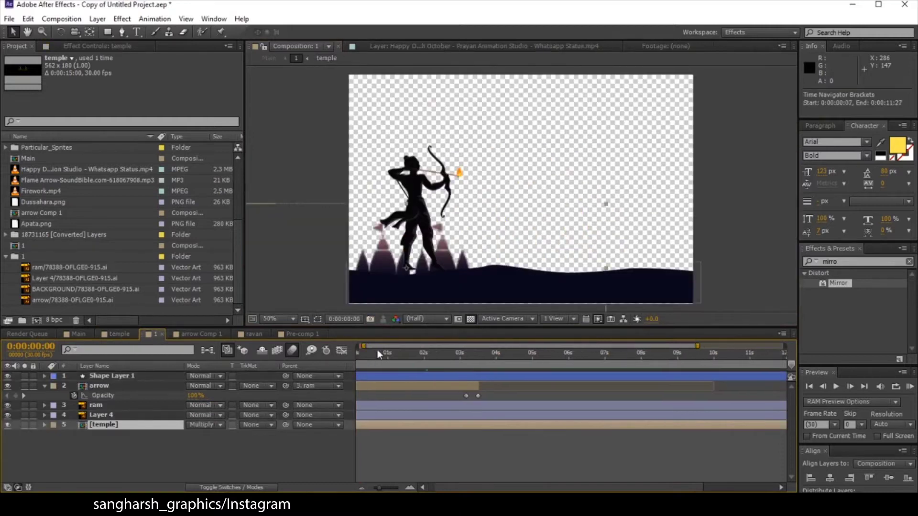
{"action": "left_click", "coordinate": [105, 47]}
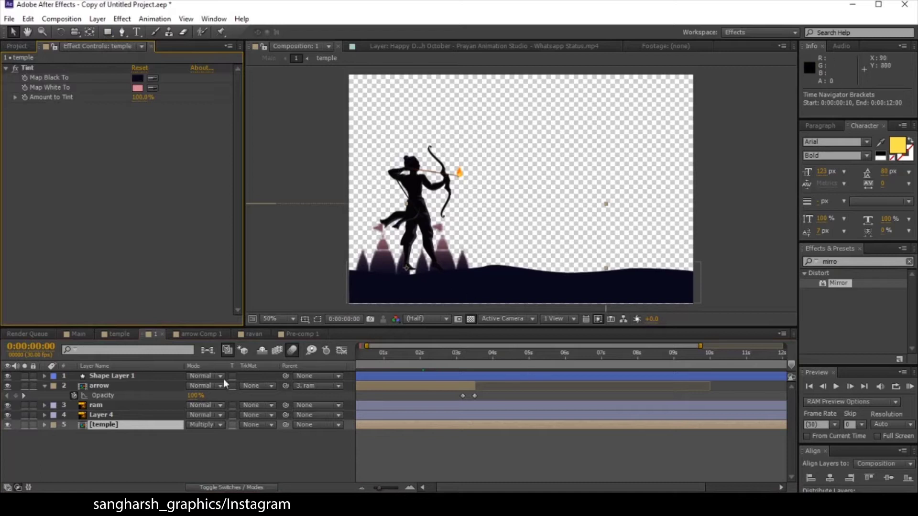
{"action": "left_click_drag", "start_coordinate": [386, 356], "coordinate": [312, 355]}
{"action": "left_click", "coordinate": [419, 357]}
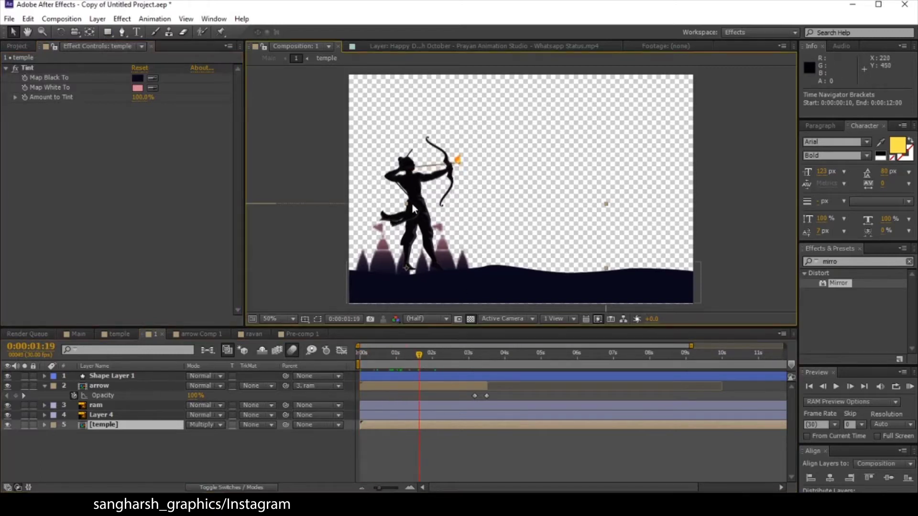
{"action": "left_click", "coordinate": [117, 377]}
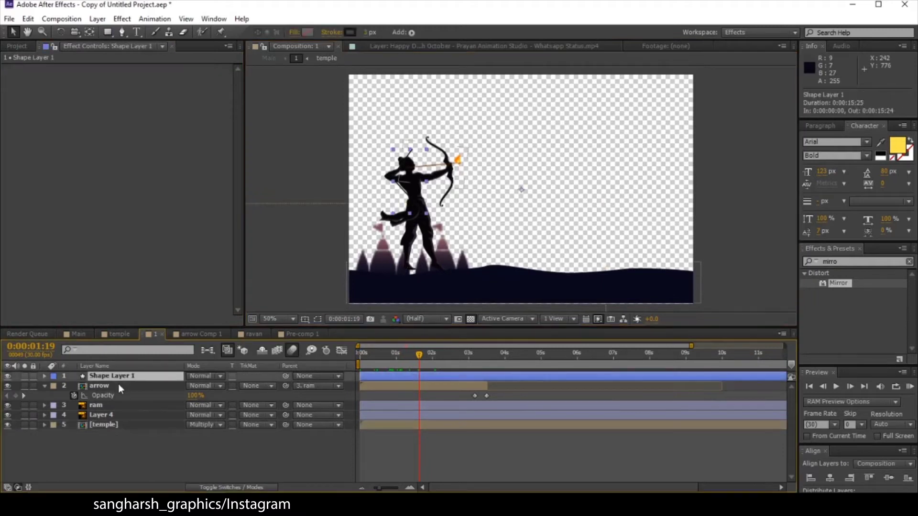
{"action": "left_click", "coordinate": [118, 385]}
{"action": "left_click", "coordinate": [119, 408]}
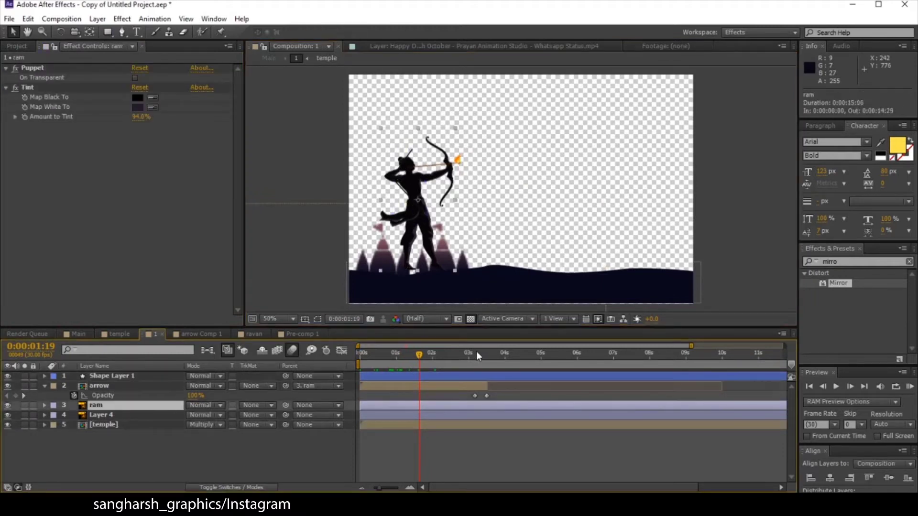
{"action": "left_click", "coordinate": [221, 32]}
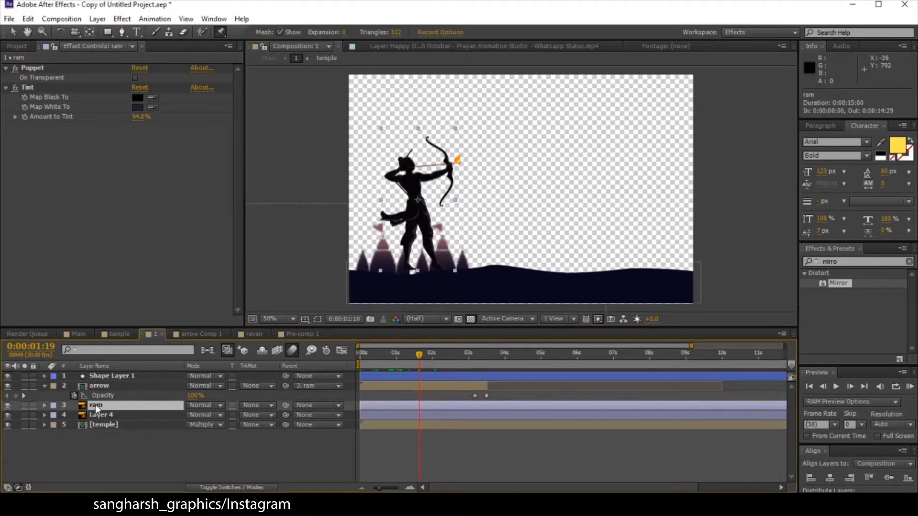
- Reveal the ram layer's puppet pin keyframes and centre the enlarged archer in view
{"action": "key", "text": "u"}
{"action": "scroll", "coordinate": [154, 429], "scroll_direction": "down", "scroll_amount": 5}
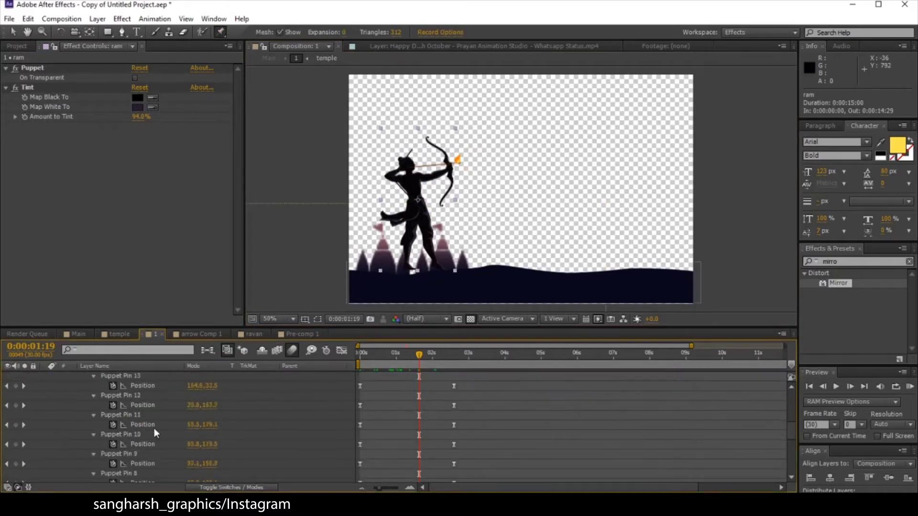
{"action": "left_click", "coordinate": [136, 399]}
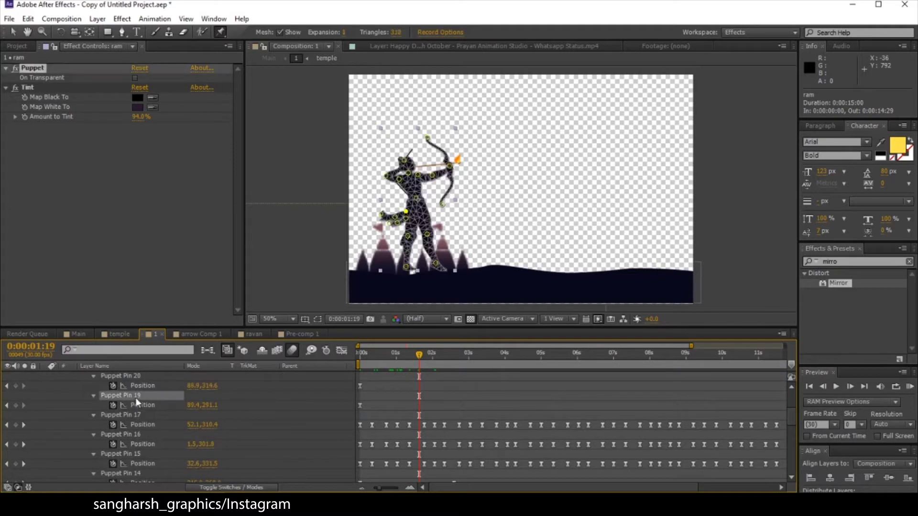
{"action": "scroll", "coordinate": [505, 213], "scroll_direction": "up", "scroll_amount": 2}
{"action": "left_click_drag", "start_coordinate": [375, 164], "coordinate": [466, 164]}
{"action": "key", "text": "ctrl+p"}
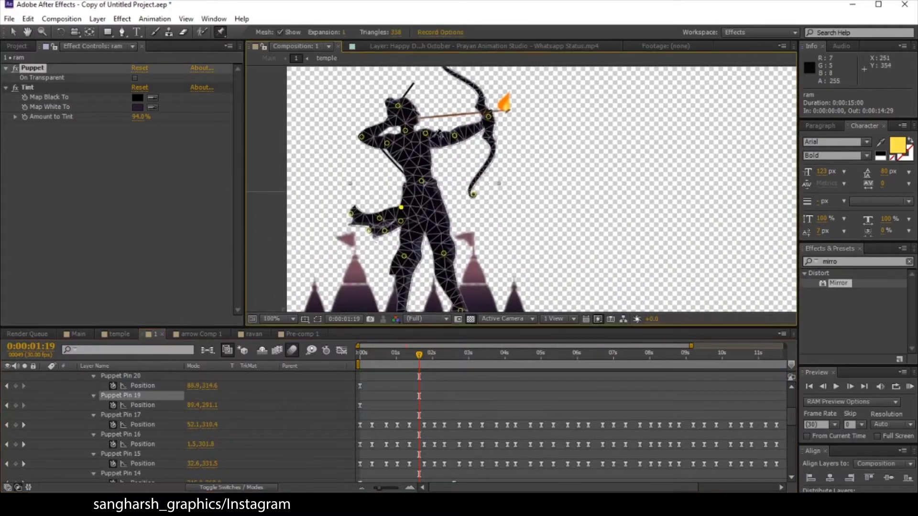
{"action": "key", "text": "space"}
{"action": "left_click_drag", "start_coordinate": [412, 207], "coordinate": [410, 191]}
{"action": "key", "text": "space"}
- Preview the archer's bow-drawing pose from the start through about 0:00:02:10
{"action": "mouse_move", "coordinate": [419, 354]}
{"action": "left_mouse_down"}
{"action": "mouse_move", "coordinate": [451, 357]}
{"action": "mouse_move", "coordinate": [365, 363]}
{"action": "mouse_move", "coordinate": [407, 355]}
{"action": "left_mouse_up"}
{"action": "left_click_drag", "start_coordinate": [450, 262], "coordinate": [418, 342]}
{"action": "key", "text": "Page_Down"}
{"action": "key", "text": "Page_Down"}
{"action": "key", "text": "Page_Down"}
{"action": "key", "text": "Page_Down"}
{"action": "key", "text": "space"}
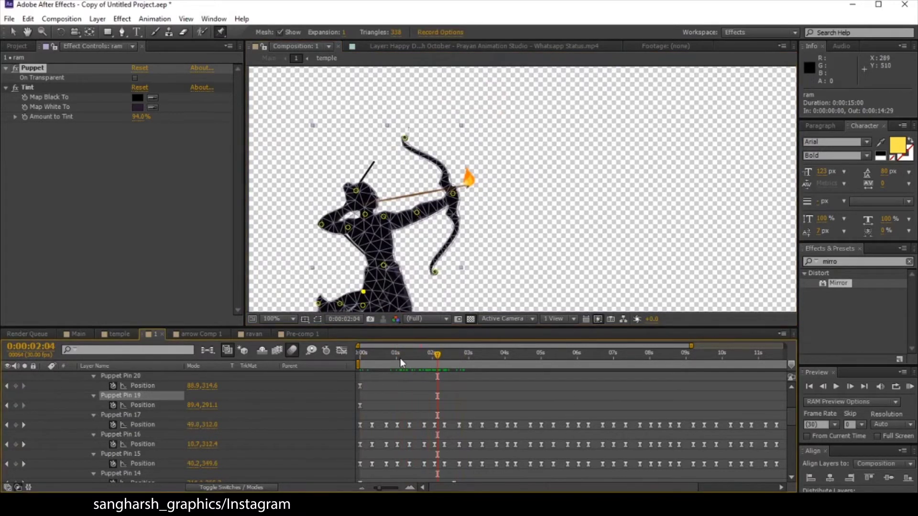
{"action": "key", "text": "Home"}
{"action": "left_click_drag", "start_coordinate": [420, 356], "coordinate": [443, 364]}
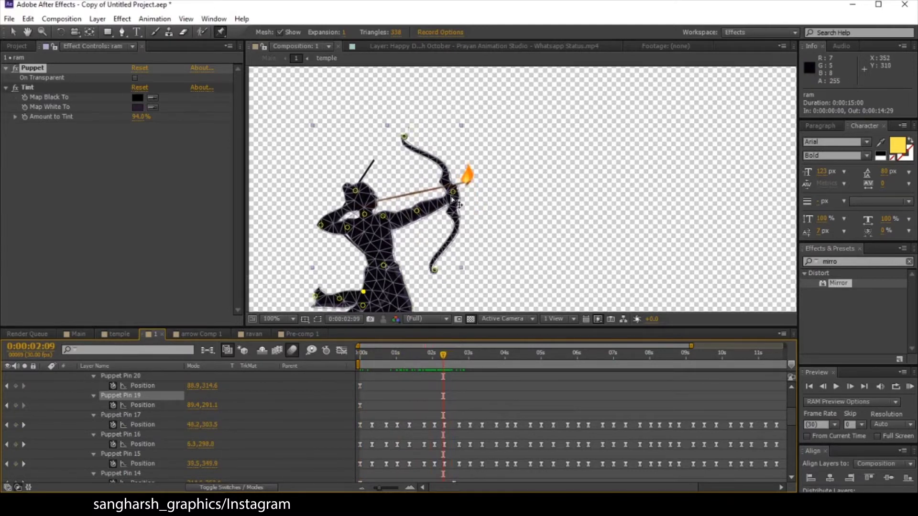
- Test bending the bow tip, undo it, and review the pose back to 0:00:00:16
{"action": "left_click_drag", "start_coordinate": [454, 192], "coordinate": [506, 179]}
{"action": "key", "text": "ctrl+z"}
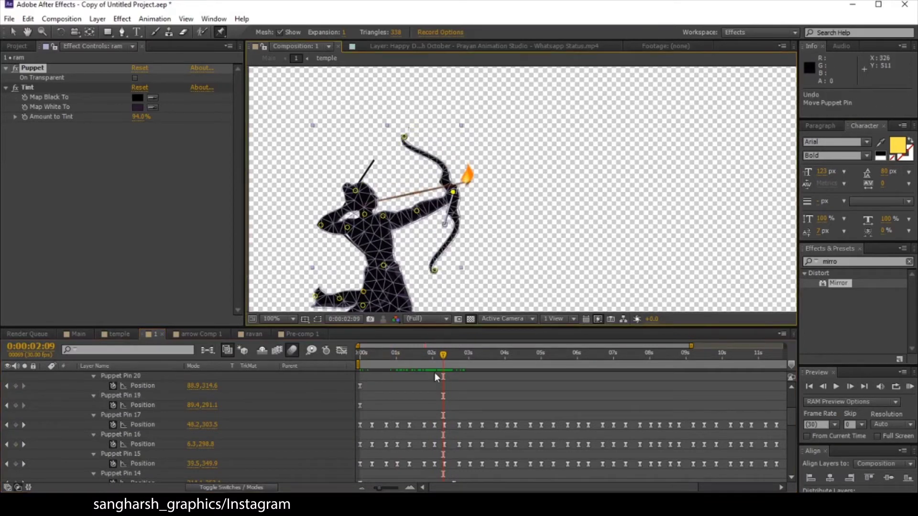
{"action": "left_click_drag", "start_coordinate": [443, 364], "coordinate": [422, 366]}
{"action": "left_click_drag", "start_coordinate": [425, 244], "coordinate": [536, 149]}
{"action": "left_click_drag", "start_coordinate": [421, 366], "coordinate": [379, 368]}
- Select early keyframes on Puppet Pins 15–17 and review the pose through 0:00:01:04
{"action": "left_click", "coordinate": [410, 424]}
{"action": "left_click_drag", "start_coordinate": [405, 440], "coordinate": [369, 480]}
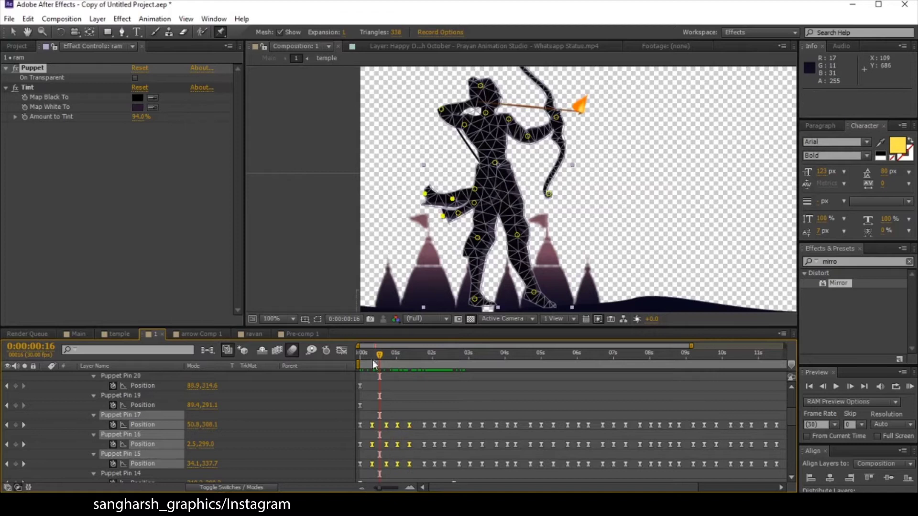
{"action": "left_click_drag", "start_coordinate": [377, 355], "coordinate": [369, 357]}
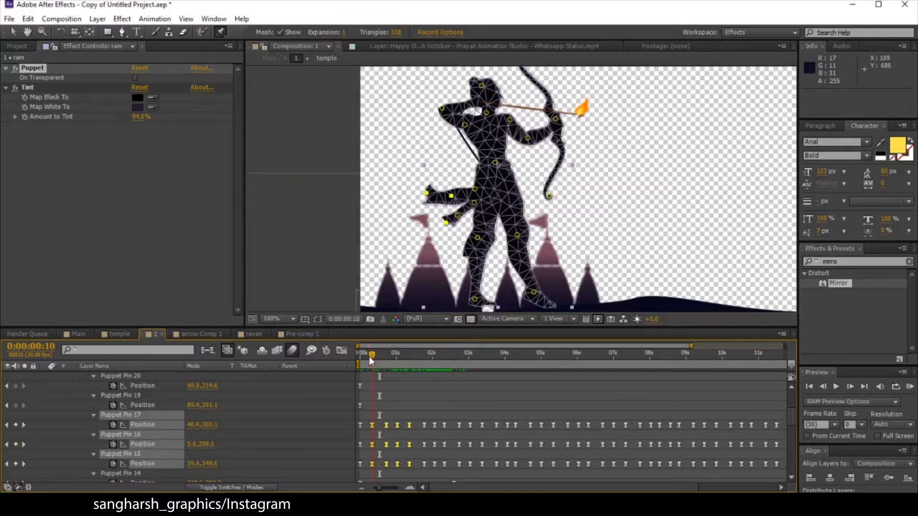
{"action": "left_click_drag", "start_coordinate": [372, 357], "coordinate": [398, 381]}
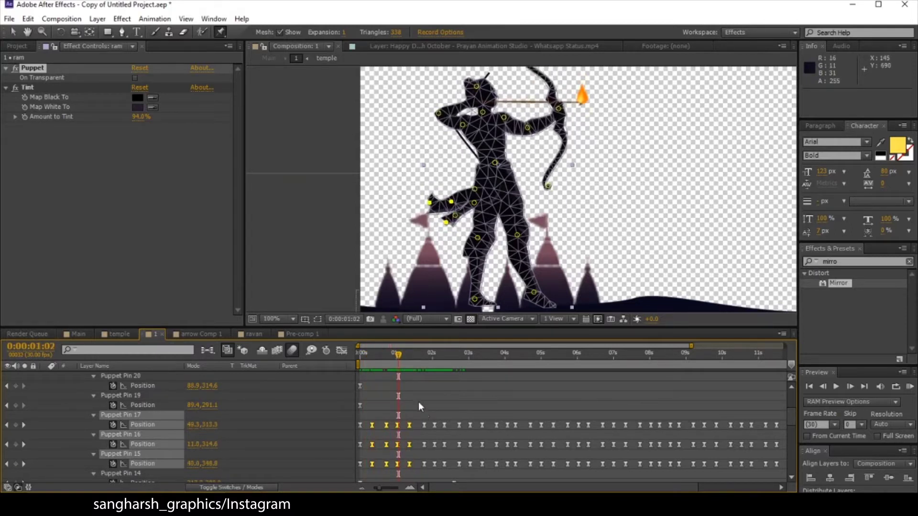
- Copy the three pins' pose keyframes and move the current time to 0:00:04:24
{"action": "left_click_drag", "start_coordinate": [373, 476], "coordinate": [371, 477]}
{"action": "key", "text": "ctrl+c"}
{"action": "left_click", "coordinate": [422, 356]}
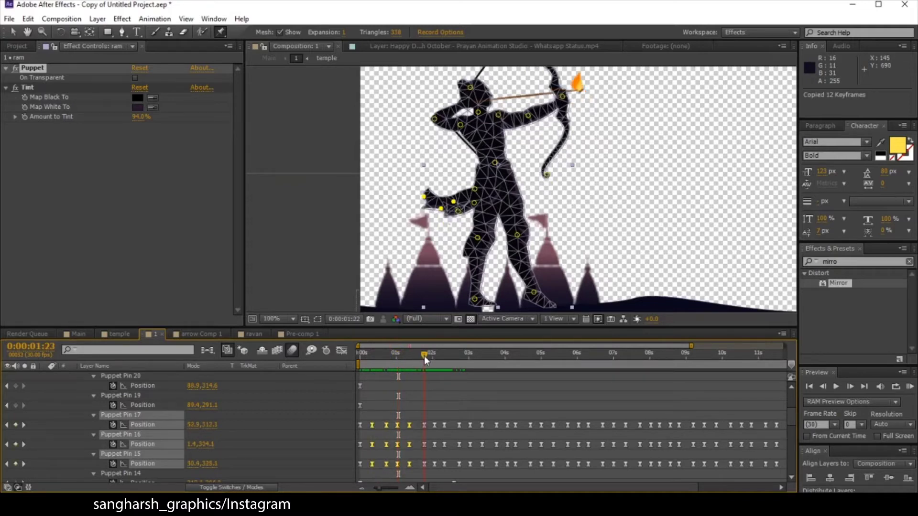
{"action": "left_click_drag", "start_coordinate": [429, 359], "coordinate": [661, 376]}
{"action": "left_click", "coordinate": [535, 365]}
{"action": "key", "text": "comma"}
{"action": "scroll", "coordinate": [83, 393], "scroll_direction": "up", "scroll_amount": 5}
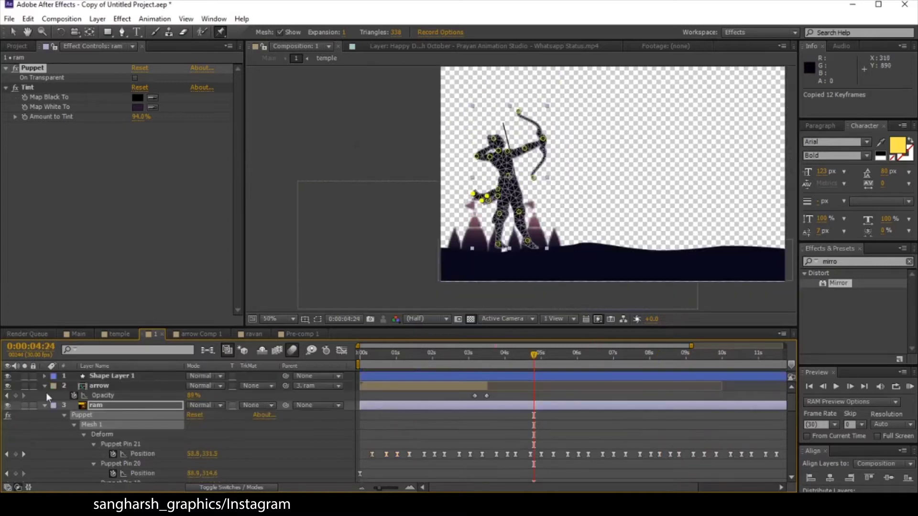
- Collapse the ram's puppet properties and open the arrow Comp 1 precomp at 0:00:03:17
{"action": "left_click", "coordinate": [44, 405]}
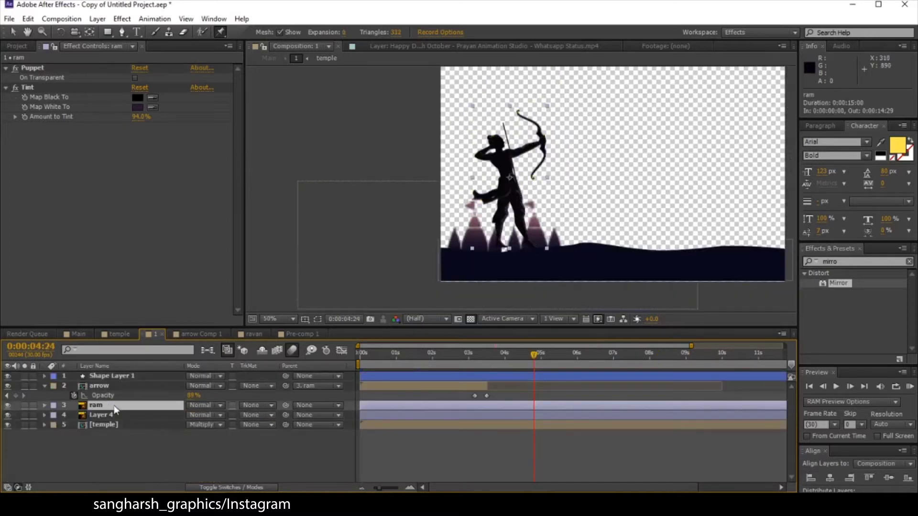
{"action": "left_click", "coordinate": [100, 385]}
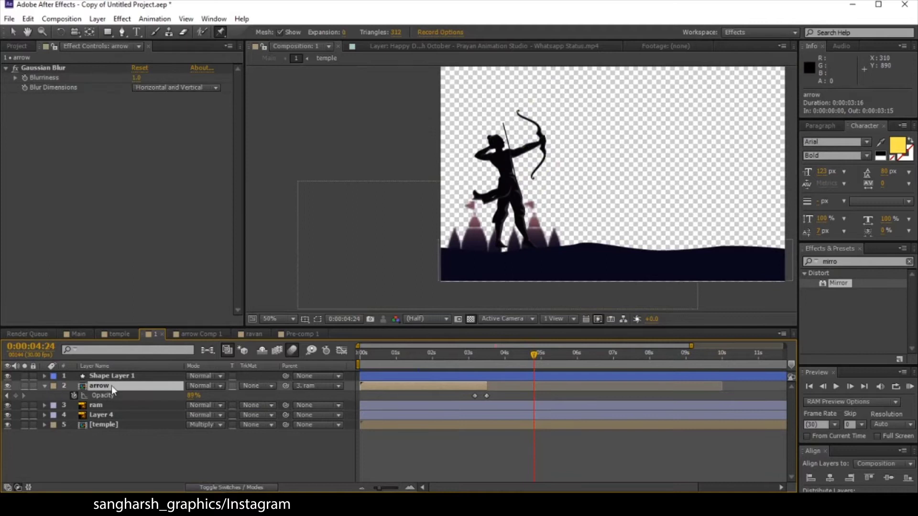
{"action": "double_click", "coordinate": [100, 386]}
{"action": "left_click_drag", "start_coordinate": [392, 357], "coordinate": [553, 362]}
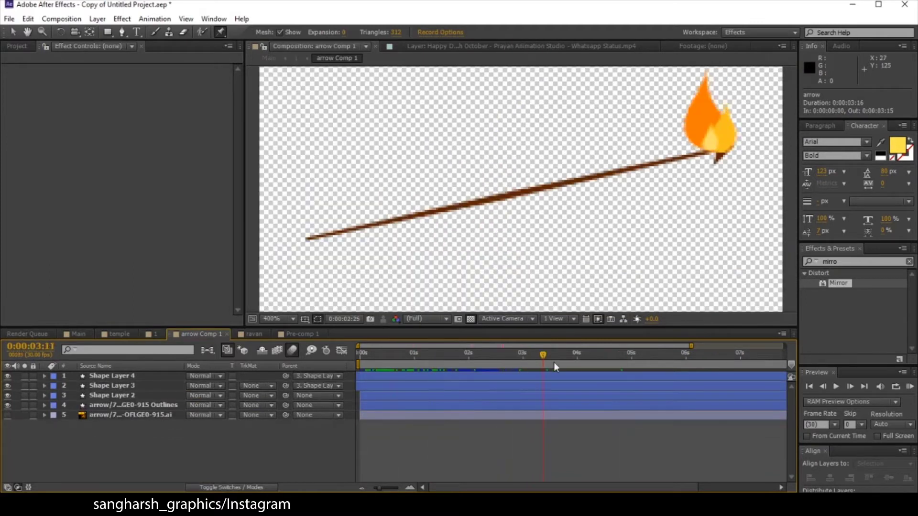
- Inspect Shape Layer 2's flame and its Wave Warp at 0:00:02:09, briefly hiding and soloing it
{"action": "left_click", "coordinate": [122, 395]}
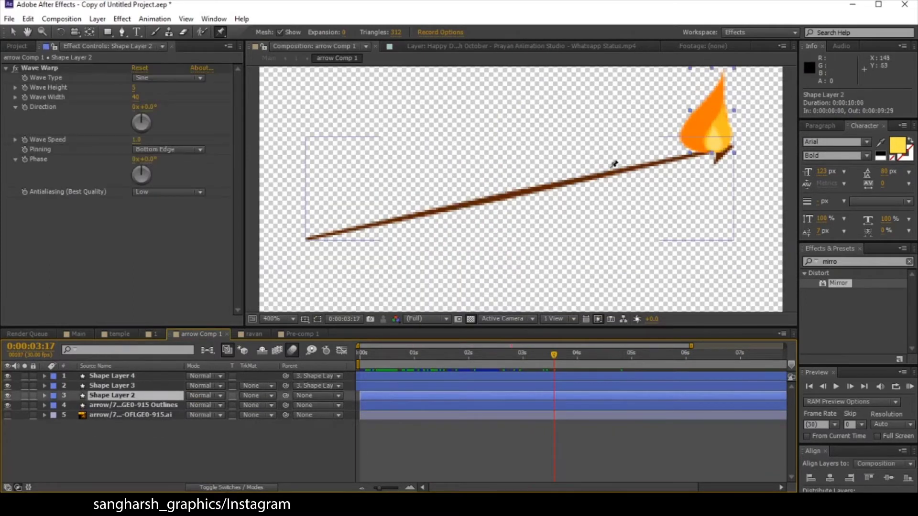
{"action": "left_click", "coordinate": [485, 364]}
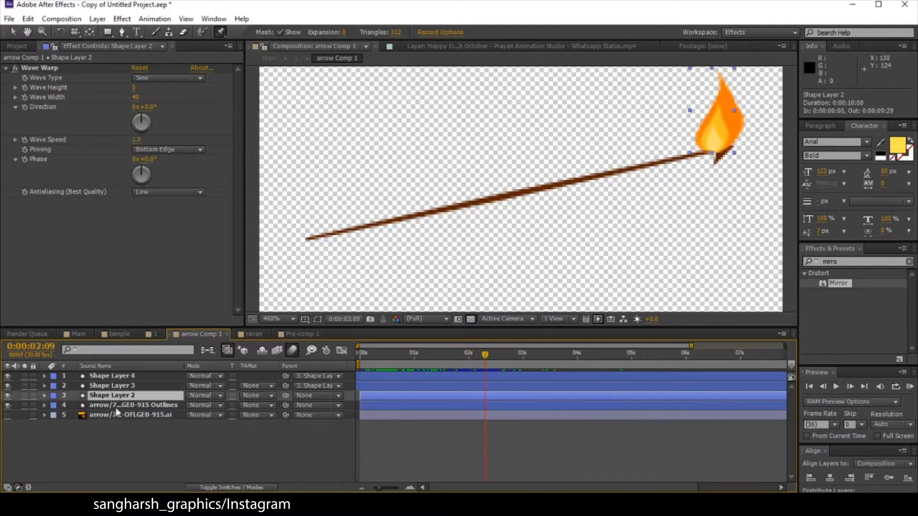
{"action": "left_click", "coordinate": [9, 396]}
{"action": "left_click", "coordinate": [10, 396]}
{"action": "left_click", "coordinate": [27, 397]}
{"action": "left_click", "coordinate": [25, 396]}
{"action": "left_click", "coordinate": [44, 68]}
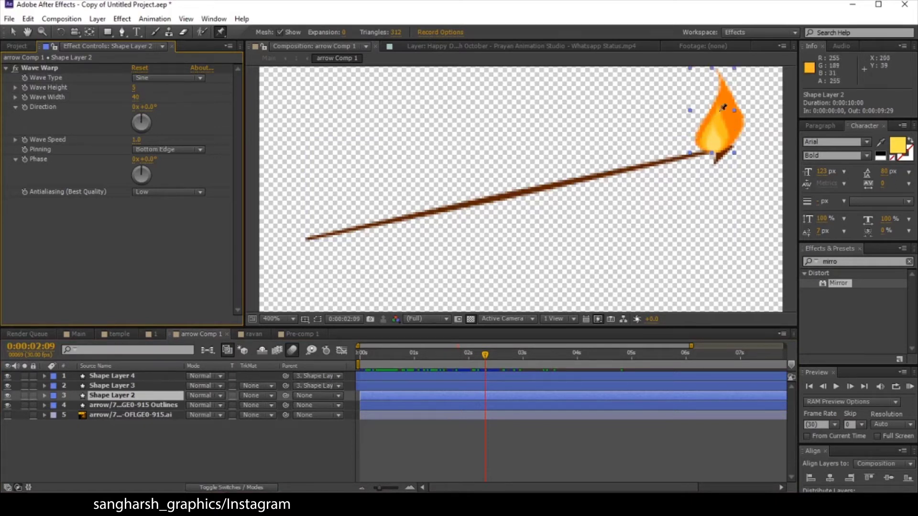
- Check the Wave Warp on Shape Layers 3 and 4, then select the arrow outlines layer
{"action": "left_click", "coordinate": [130, 385]}
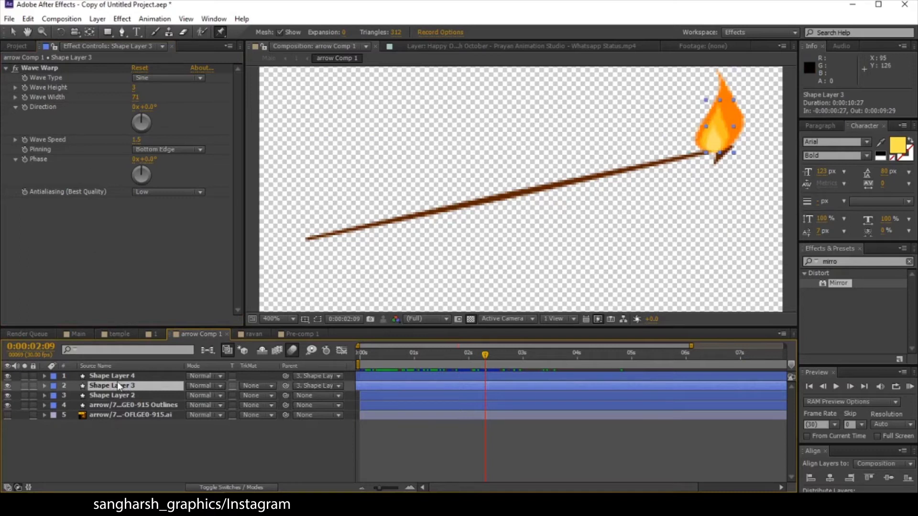
{"action": "left_click", "coordinate": [119, 376]}
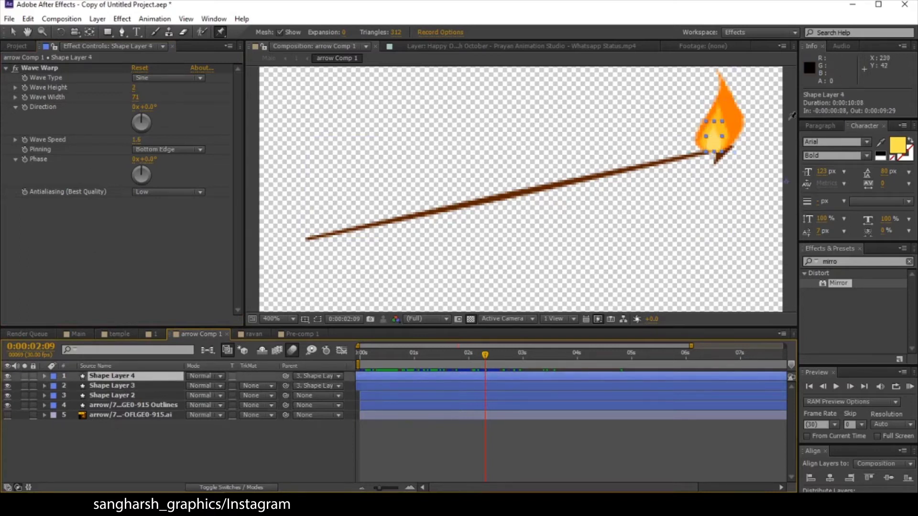
{"action": "left_click", "coordinate": [143, 405]}
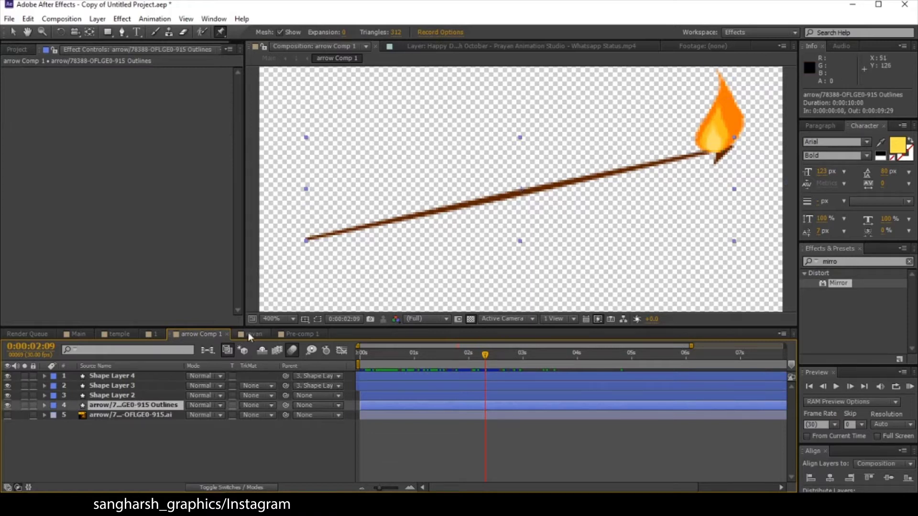
- Back in composition 1, scrub the arrow's motion path from 0:00:01:08 to 0:00:03:20
{"action": "left_click", "coordinate": [150, 333]}
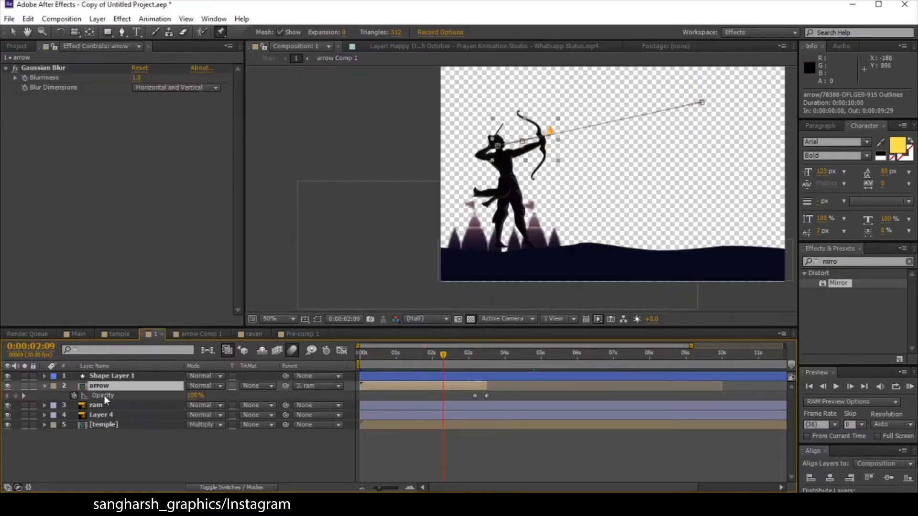
{"action": "left_click_drag", "start_coordinate": [431, 362], "coordinate": [480, 365]}
{"action": "left_click", "coordinate": [511, 451]}
{"action": "left_click", "coordinate": [480, 388]}
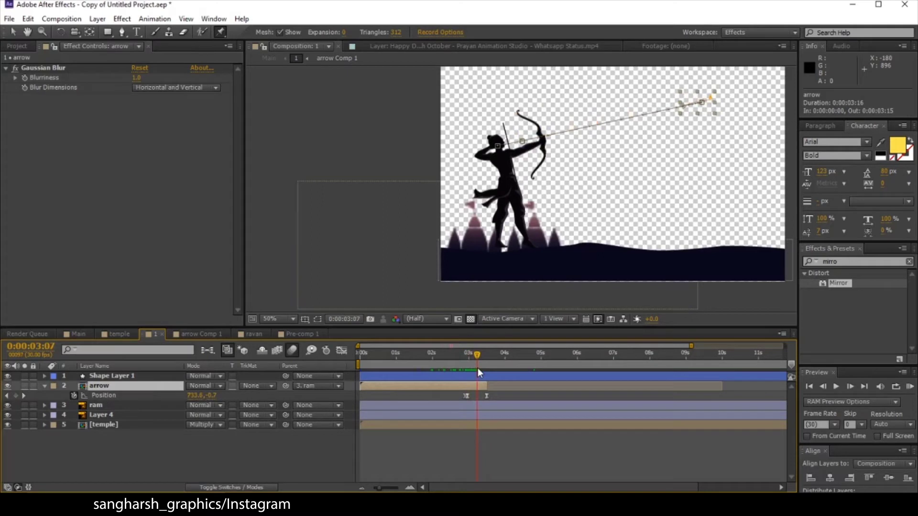
{"action": "left_click_drag", "start_coordinate": [478, 368], "coordinate": [406, 366]}
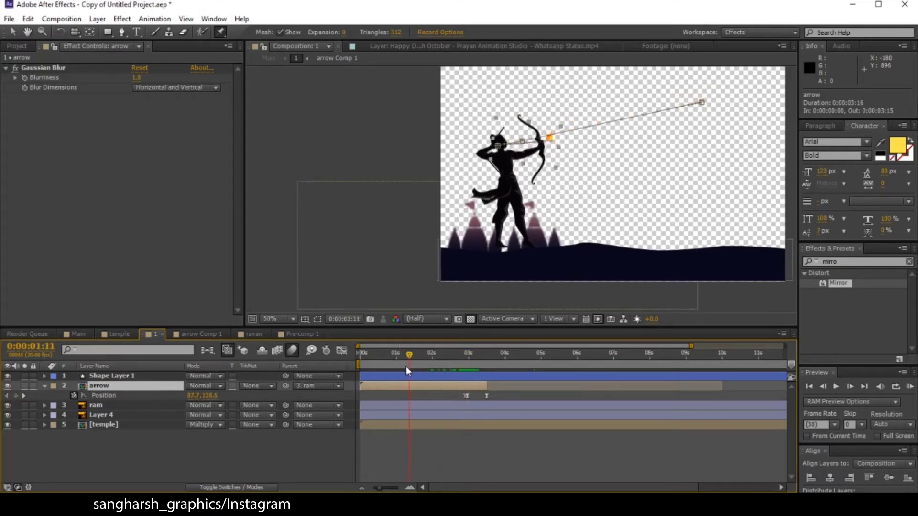
{"action": "left_click", "coordinate": [526, 458]}
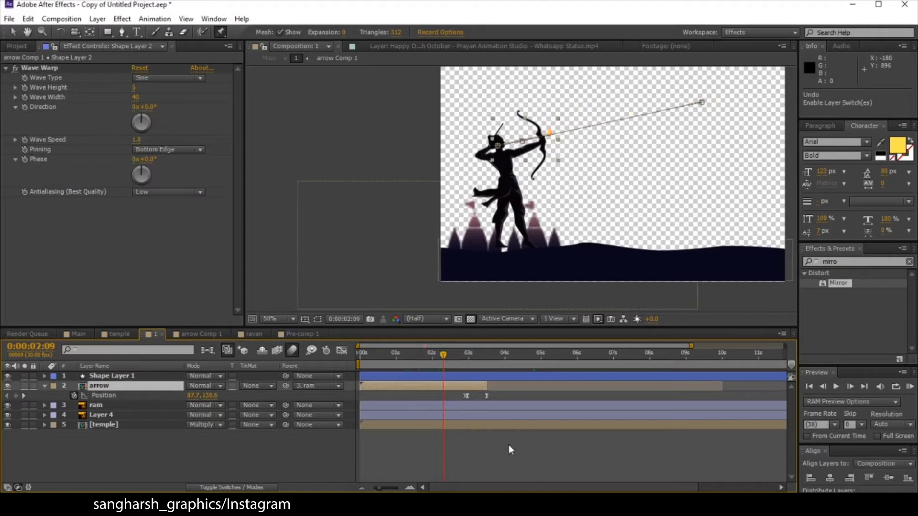
{"action": "left_click", "coordinate": [509, 445]}
{"action": "left_click_drag", "start_coordinate": [443, 365], "coordinate": [477, 386]}
- Check the arrow layer's Scale keyframes around 0:00:03:08, then collapse them and return to the Selection tool
{"action": "key", "text": "s"}
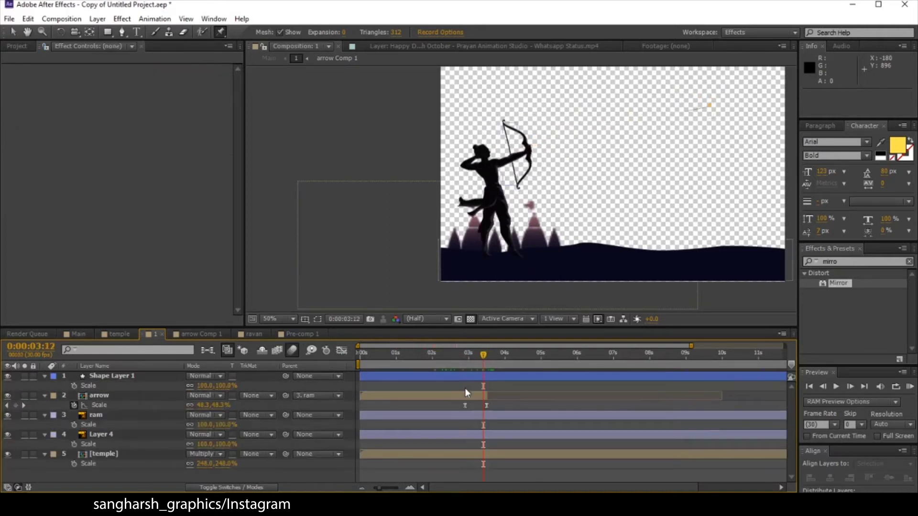
{"action": "left_click", "coordinate": [469, 397]}
{"action": "left_click_drag", "start_coordinate": [467, 351], "coordinate": [478, 354]}
{"action": "key", "text": "s"}
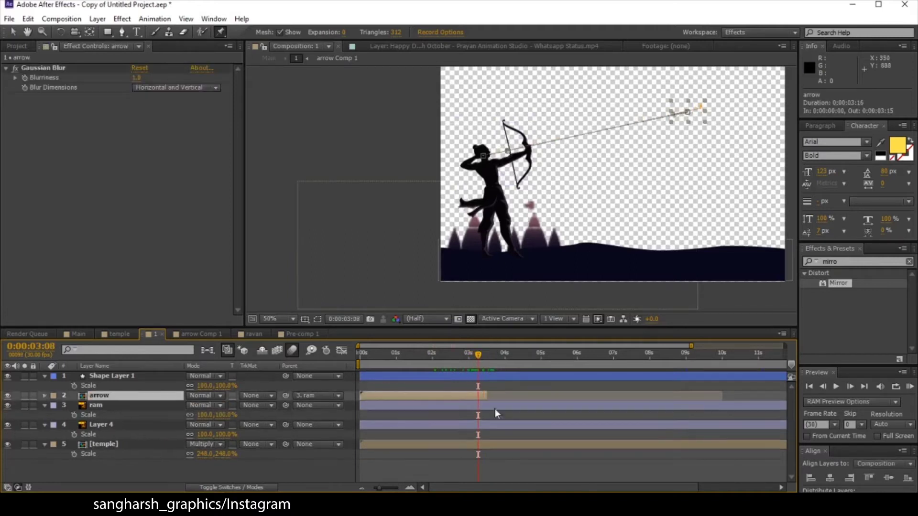
{"action": "left_click", "coordinate": [510, 469]}
{"action": "key", "text": "s"}
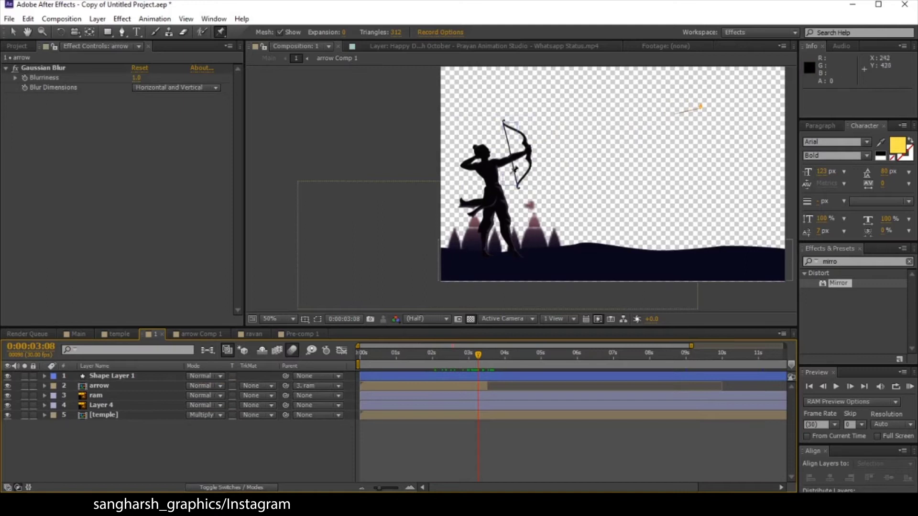
{"action": "left_click", "coordinate": [13, 31]}
- Reveal the bowstring Shape Layer 1's Path keyframes at 0:00:00:23 and frame the bow in view
{"action": "scroll", "coordinate": [525, 130], "scroll_direction": "up", "scroll_amount": 2}
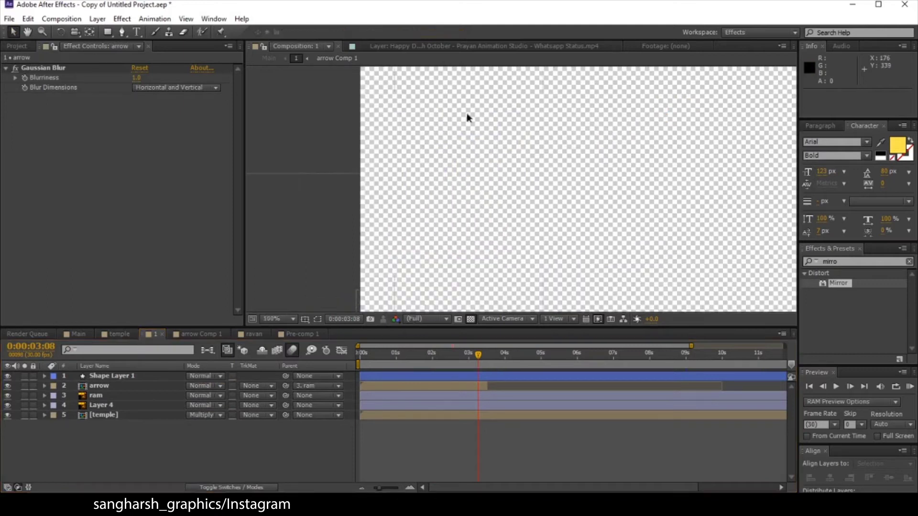
{"action": "scroll", "coordinate": [496, 175], "scroll_direction": "up", "scroll_amount": 1}
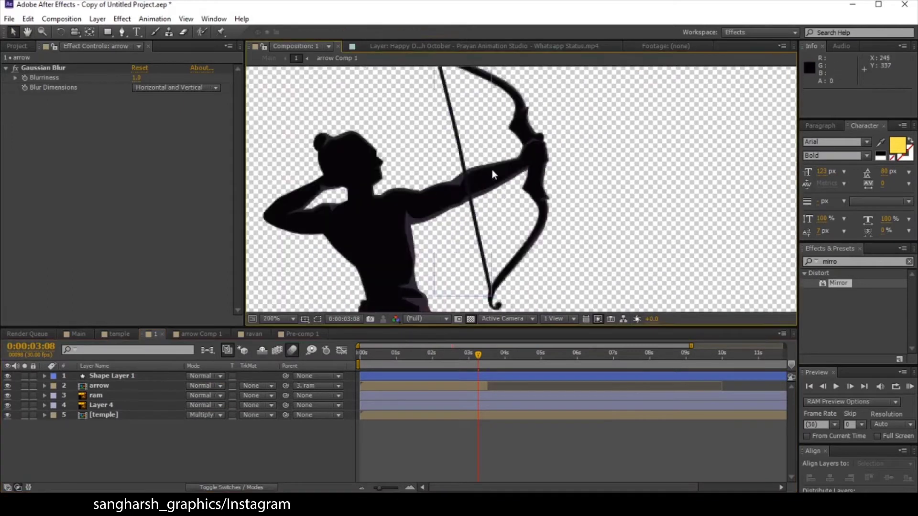
{"action": "left_click", "coordinate": [102, 376]}
{"action": "left_click_drag", "start_coordinate": [437, 145], "coordinate": [402, 216]}
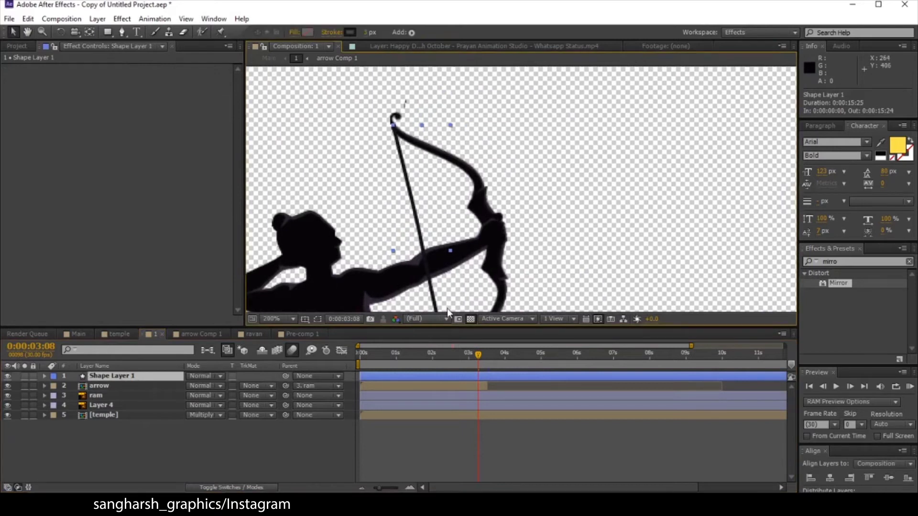
{"action": "key", "text": "u"}
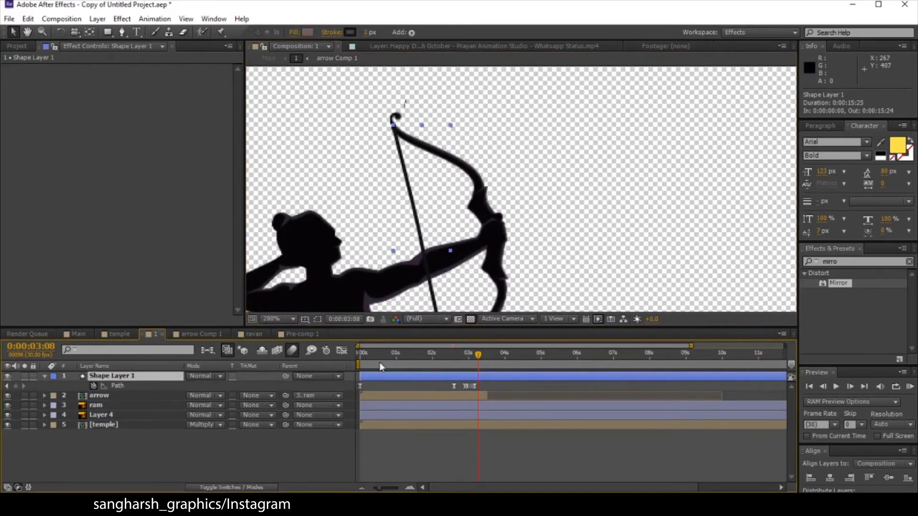
{"action": "mouse_move", "coordinate": [387, 356]}
{"action": "left_mouse_down"}
{"action": "mouse_move", "coordinate": [444, 360]}
{"action": "mouse_move", "coordinate": [388, 359]}
{"action": "left_mouse_up"}
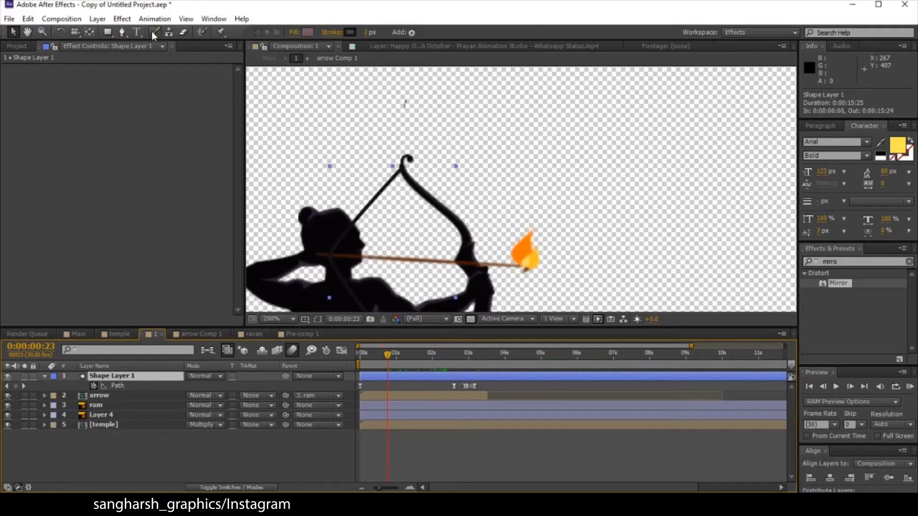
{"action": "left_click", "coordinate": [121, 33]}
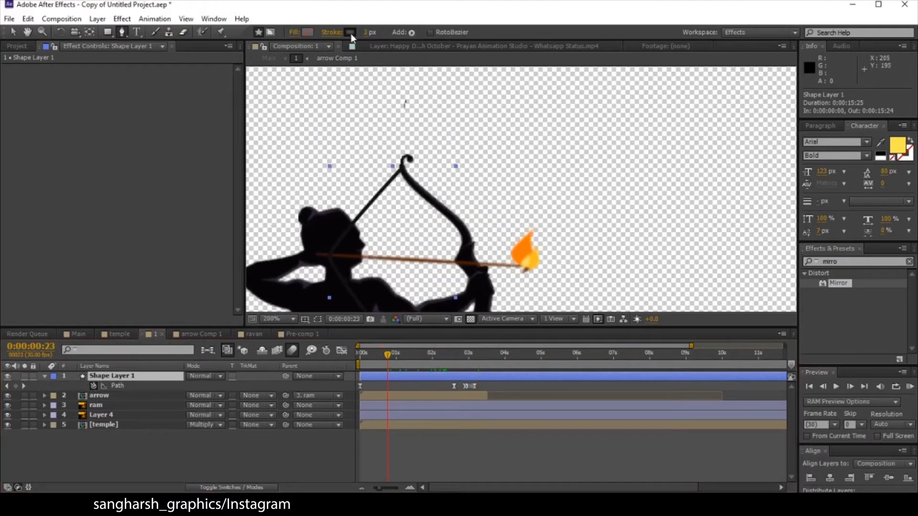
{"action": "left_click_drag", "start_coordinate": [476, 306], "coordinate": [433, 267]}
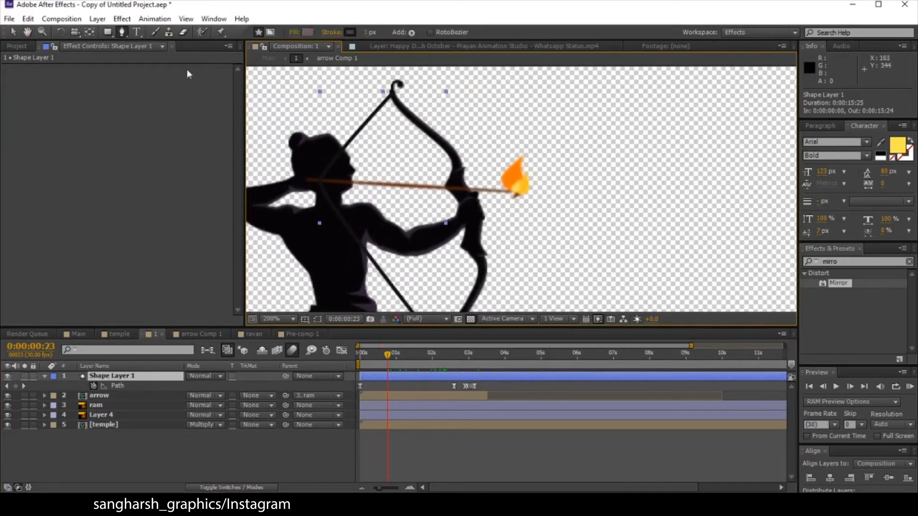
{"action": "left_click", "coordinate": [13, 32]}
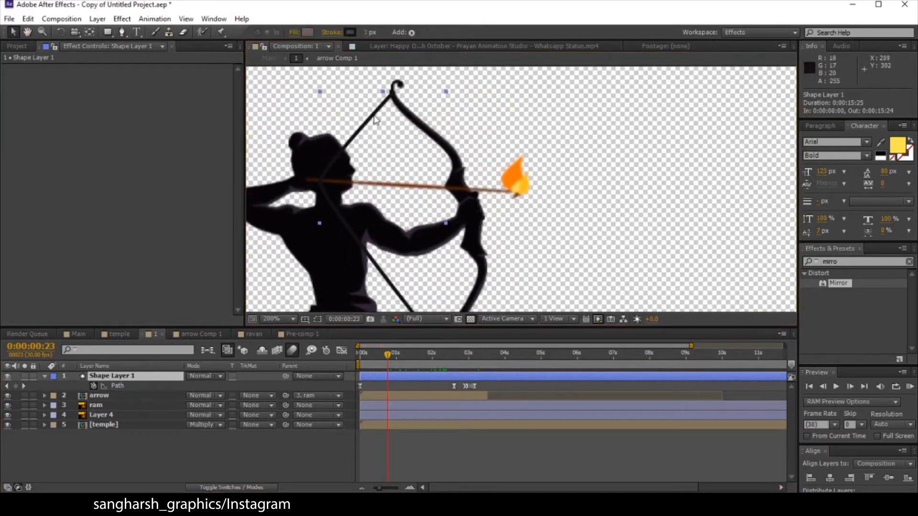
{"action": "left_click_drag", "start_coordinate": [386, 142], "coordinate": [382, 101]}
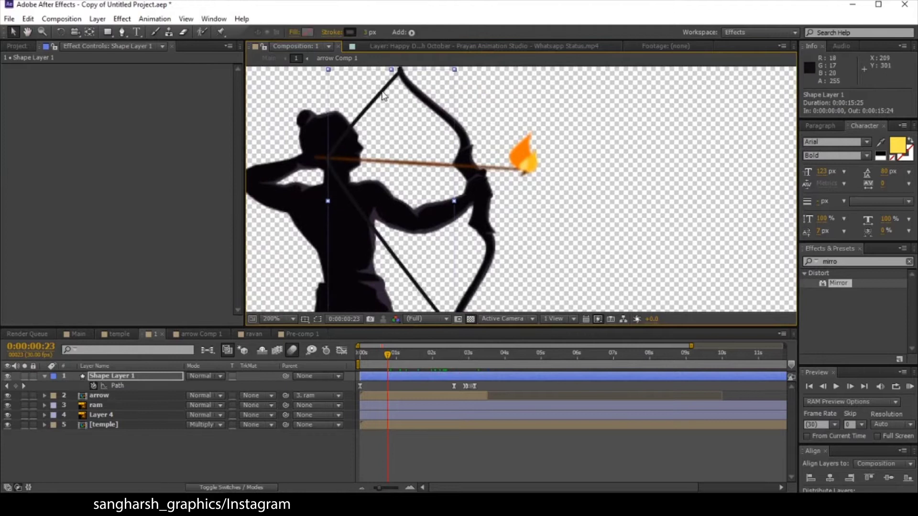
- Select the bowstring Path keyframes, including the one at 0:00:02:18, and scrub through the release
{"action": "left_click", "coordinate": [140, 386]}
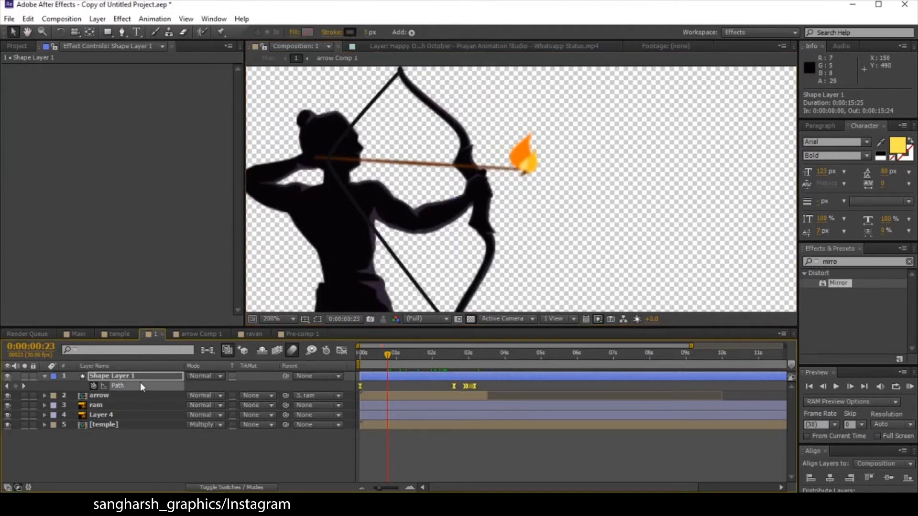
{"action": "left_click", "coordinate": [454, 372]}
{"action": "left_click", "coordinate": [453, 388]}
{"action": "scroll", "coordinate": [356, 158], "scroll_direction": "up", "scroll_amount": 3}
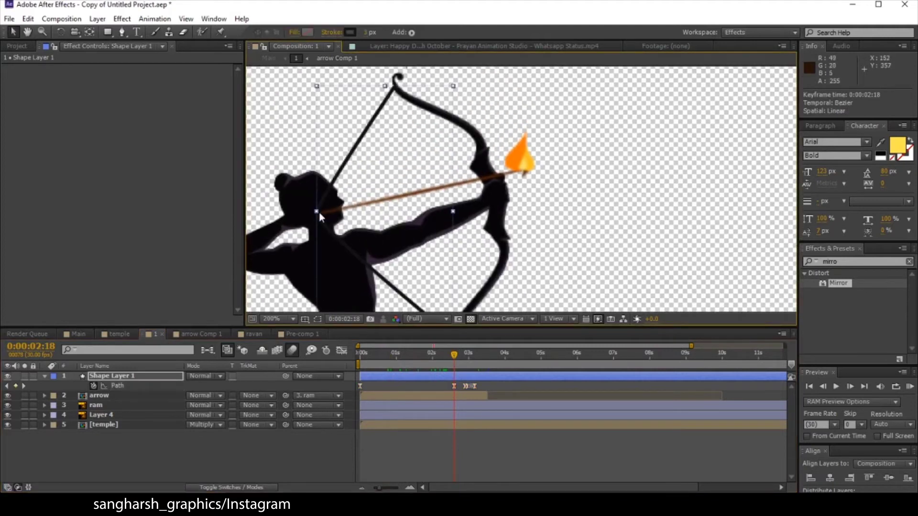
{"action": "scroll", "coordinate": [396, 89], "scroll_direction": "down", "scroll_amount": 5}
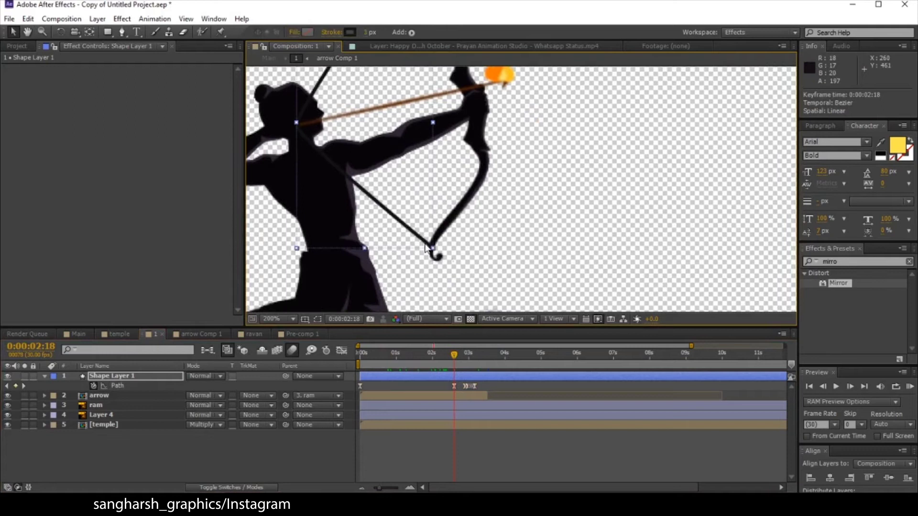
{"action": "left_click", "coordinate": [454, 387]}
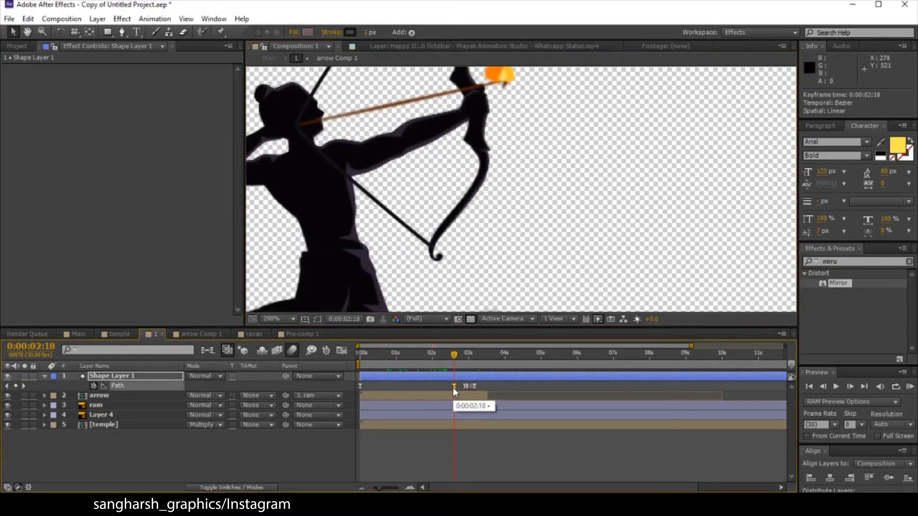
{"action": "left_click", "coordinate": [180, 386]}
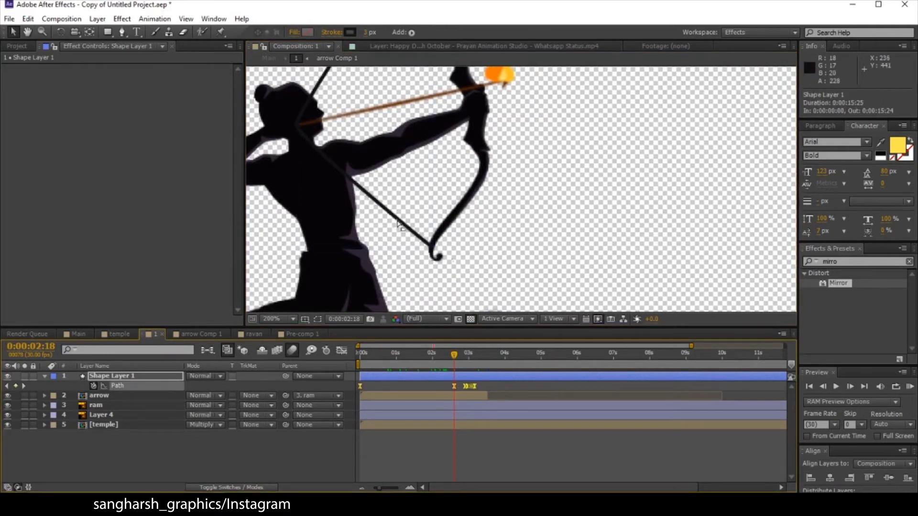
{"action": "left_click_drag", "start_coordinate": [415, 207], "coordinate": [444, 295]}
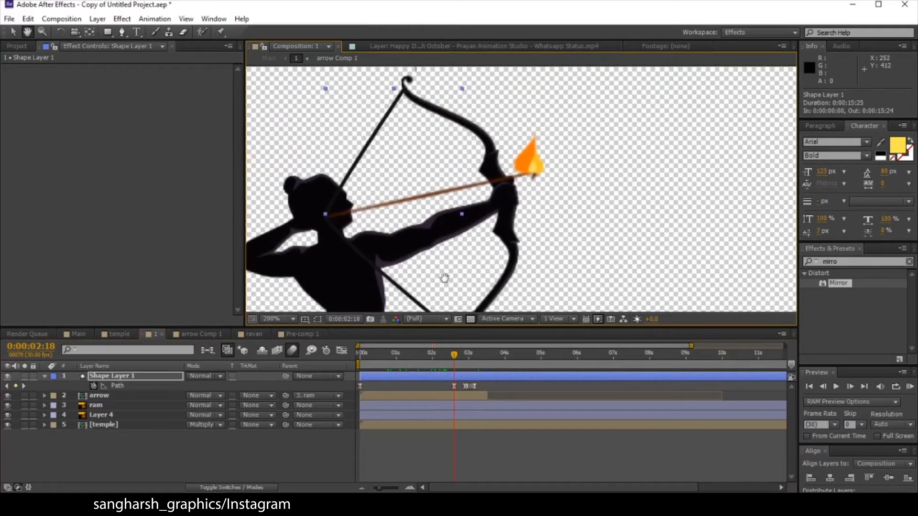
{"action": "mouse_move", "coordinate": [460, 362]}
{"action": "left_mouse_down"}
{"action": "mouse_move", "coordinate": [437, 351]}
{"action": "mouse_move", "coordinate": [452, 352]}
{"action": "left_mouse_up"}
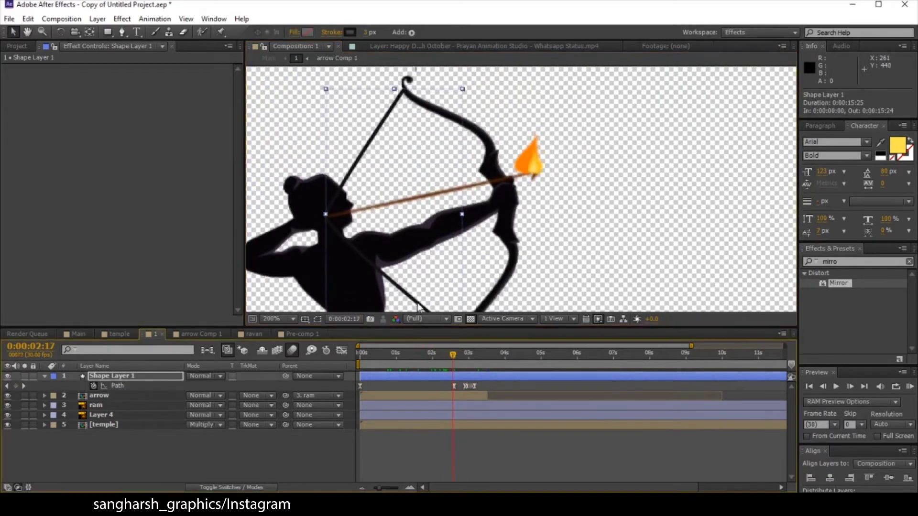
{"action": "left_click_drag", "start_coordinate": [461, 357], "coordinate": [467, 362]}
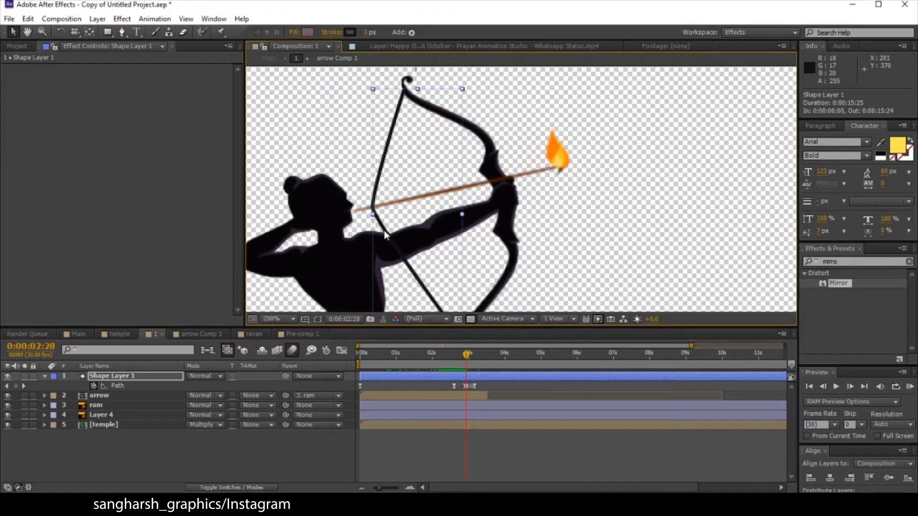
- Test deleting the bent bowstring vertex, then undo it to keep the path unchanged
{"action": "left_click", "coordinate": [318, 319]}
{"action": "left_click", "coordinate": [381, 231]}
{"action": "left_click", "coordinate": [372, 208]}
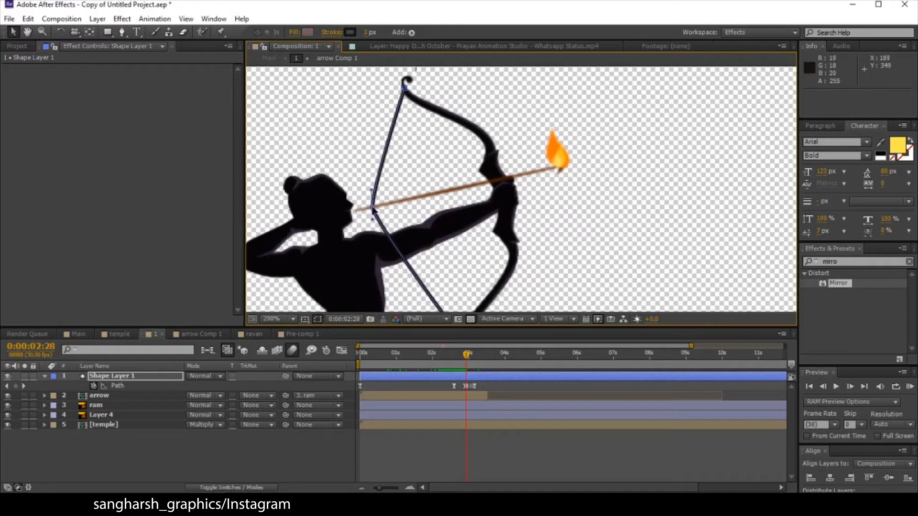
{"action": "key", "text": "Delete"}
{"action": "key", "text": "ctrl+z"}
{"action": "key", "text": "ctrl+z"}
{"action": "key", "text": "ctrl+z"}
{"action": "key", "text": "ctrl+z"}
{"action": "key", "text": "ctrl+z"}
{"action": "key", "text": "ctrl+z"}
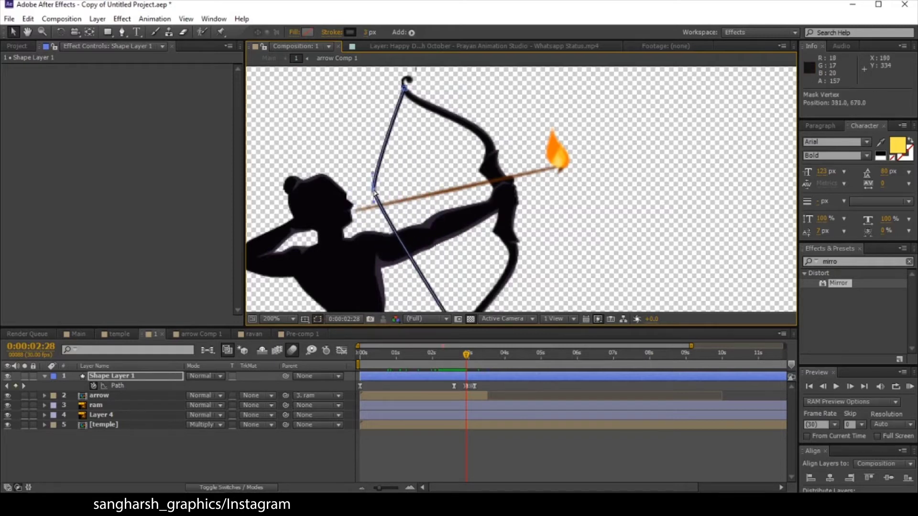
{"action": "left_click_drag", "start_coordinate": [466, 353], "coordinate": [481, 358]}
- Zoom out and scrub forward to watch the arrow fly out of the scene
{"action": "key", "text": "comma"}
{"action": "key", "text": "comma"}
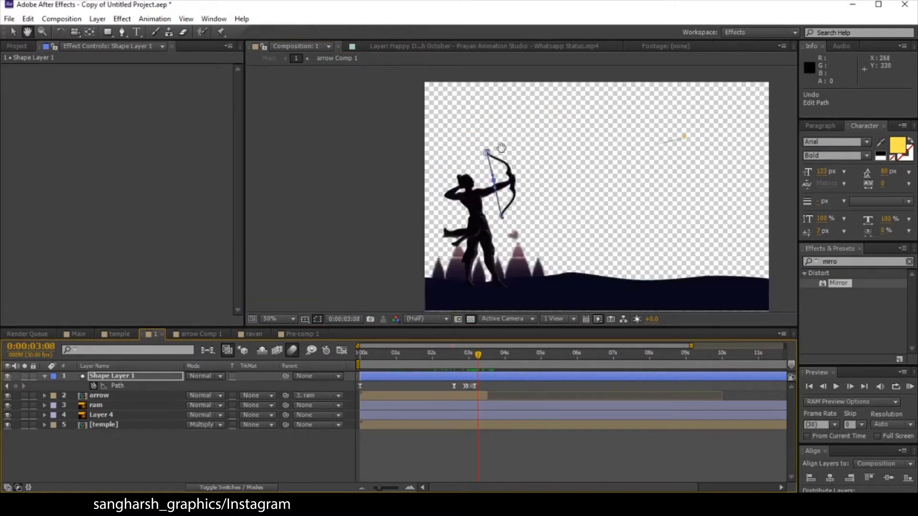
{"action": "left_click", "coordinate": [458, 355]}
{"action": "left_click_drag", "start_coordinate": [459, 372], "coordinate": [524, 372]}
{"action": "left_click", "coordinate": [503, 457]}
- In the Main comp, turn on the BACKGROUND layer and preview around 1-2 seconds at 50% zoom
{"action": "left_click", "coordinate": [77, 333]}
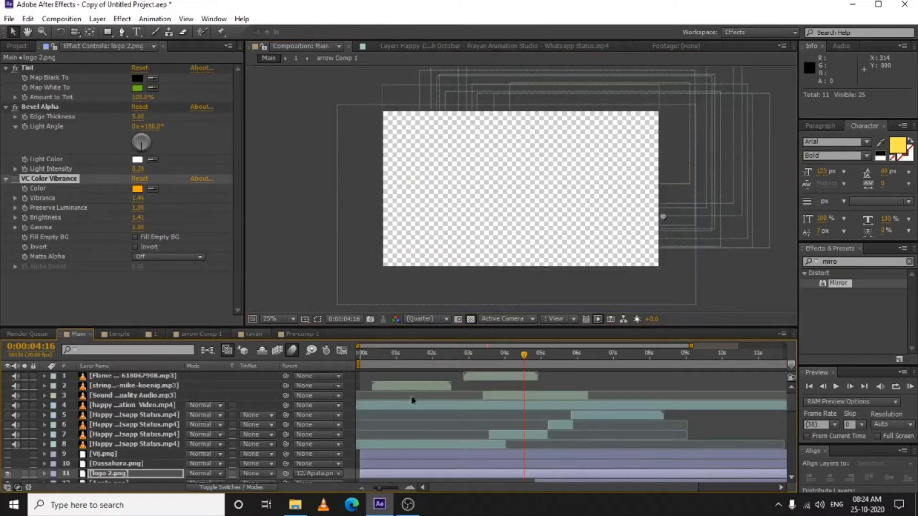
{"action": "left_click", "coordinate": [402, 353]}
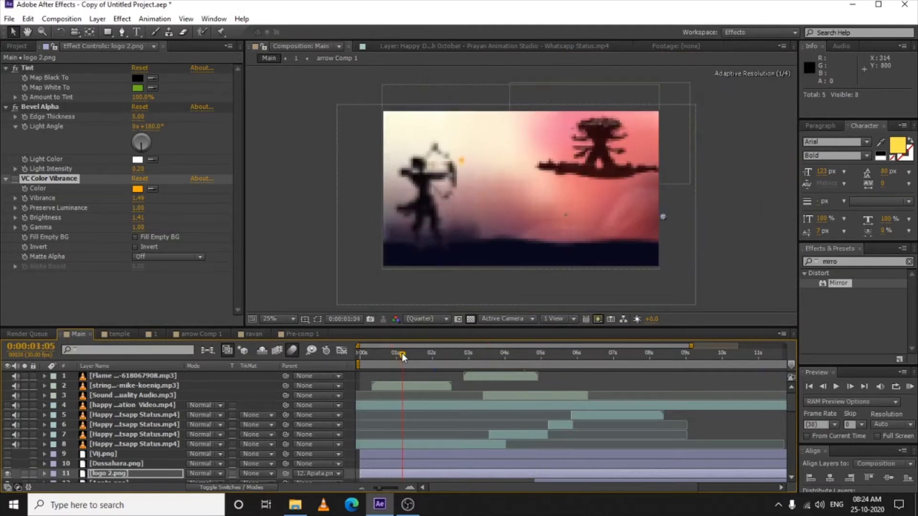
{"action": "left_click", "coordinate": [411, 353]}
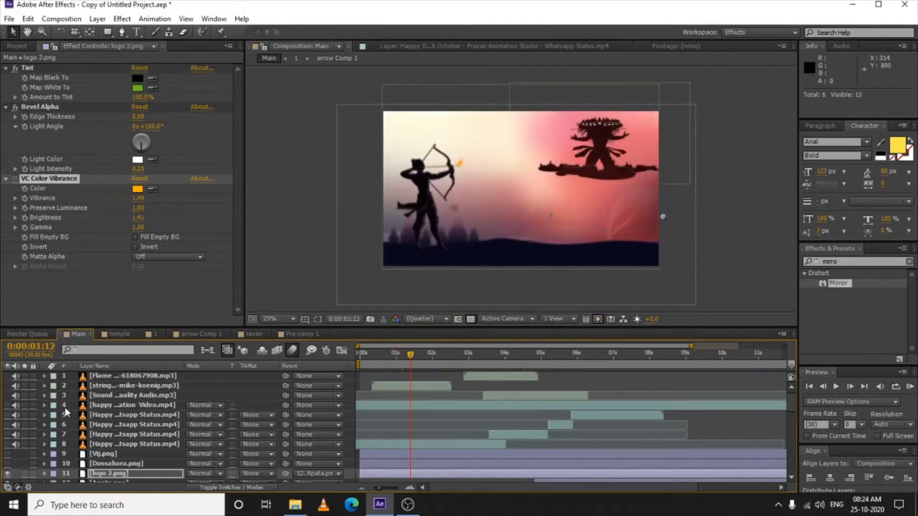
{"action": "scroll", "coordinate": [106, 424], "scroll_direction": "down", "scroll_amount": 1}
{"action": "scroll", "coordinate": [146, 437], "scroll_direction": "down", "scroll_amount": 10}
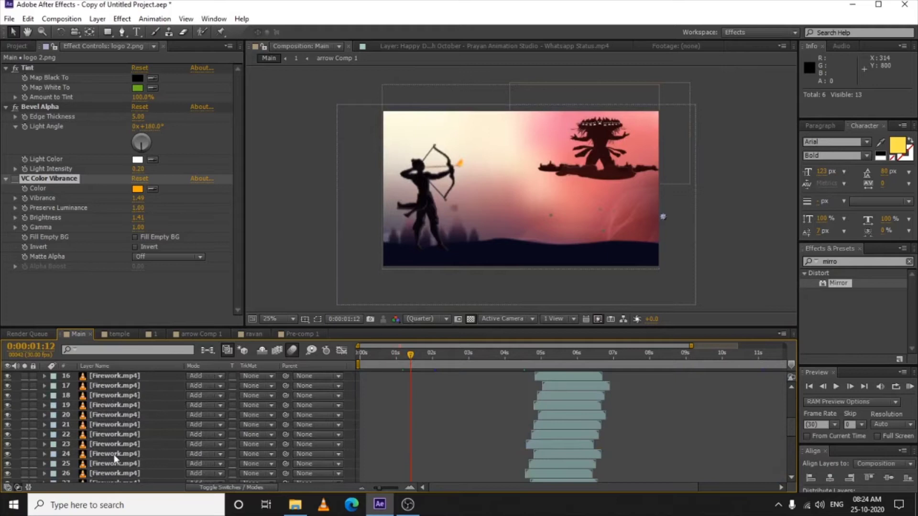
{"action": "left_click", "coordinate": [110, 466]}
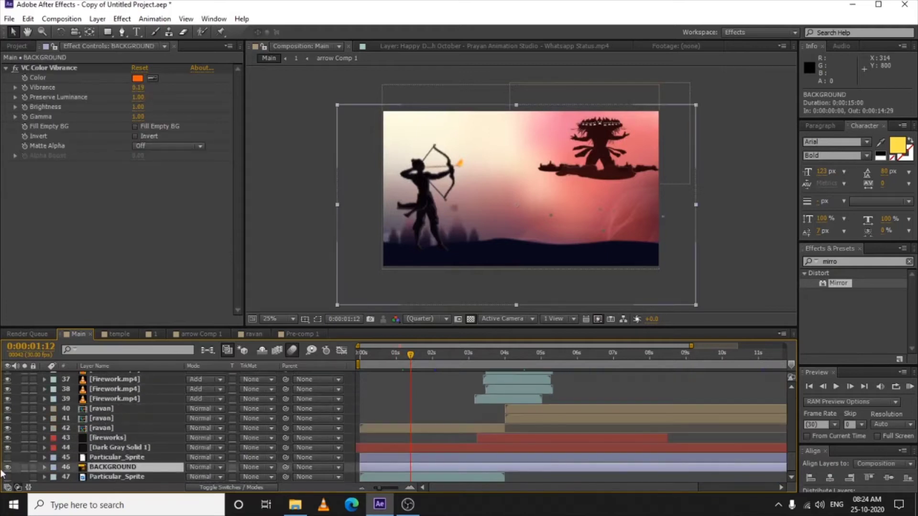
{"action": "left_click", "coordinate": [7, 467]}
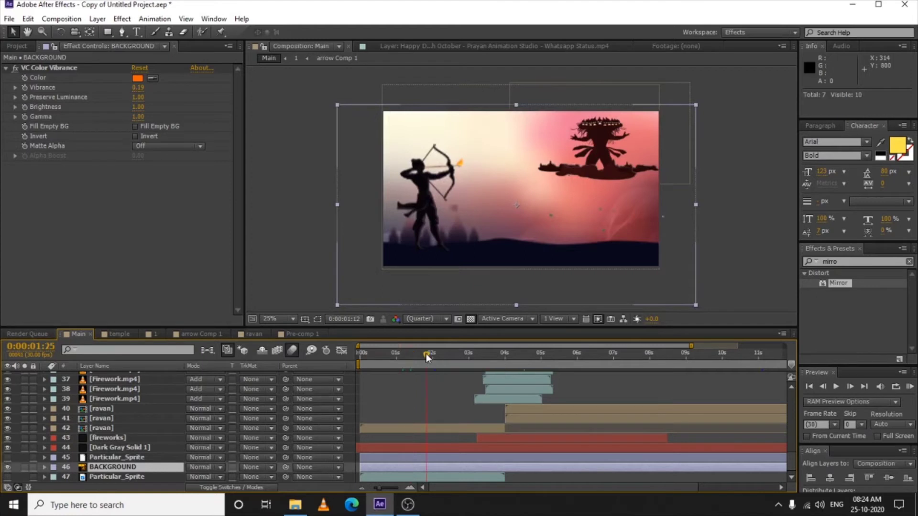
{"action": "left_click_drag", "start_coordinate": [426, 353], "coordinate": [437, 357]}
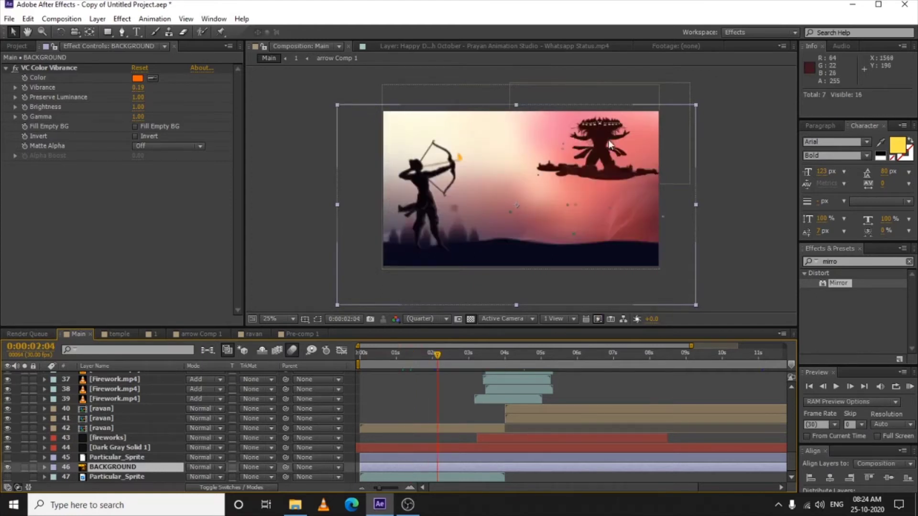
{"action": "key", "text": "period"}
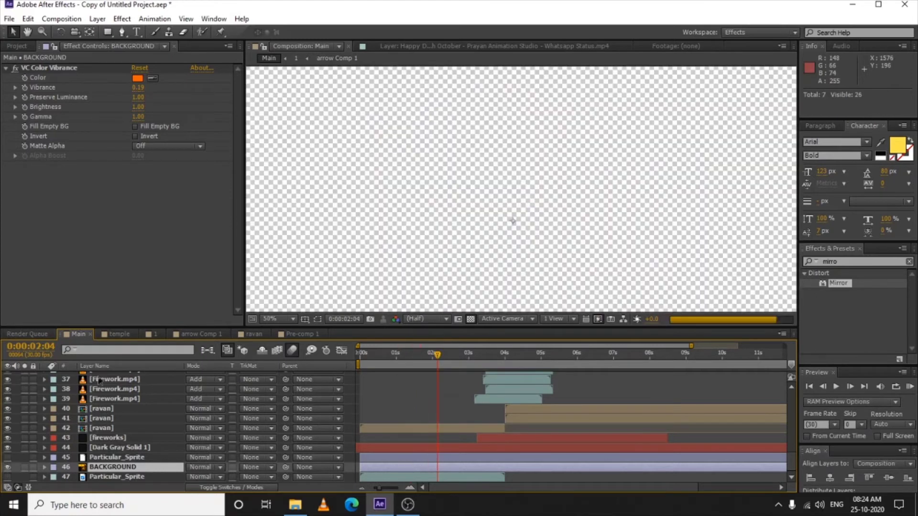
- Open the ravan composition from the Project panel and jump to about one second
{"action": "left_click", "coordinate": [18, 46]}
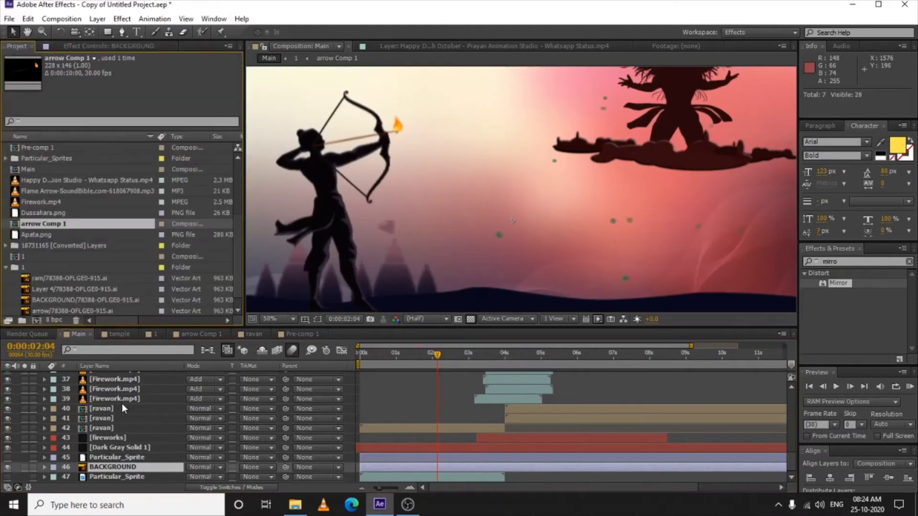
{"action": "double_click", "coordinate": [107, 409]}
{"action": "left_click", "coordinate": [501, 355]}
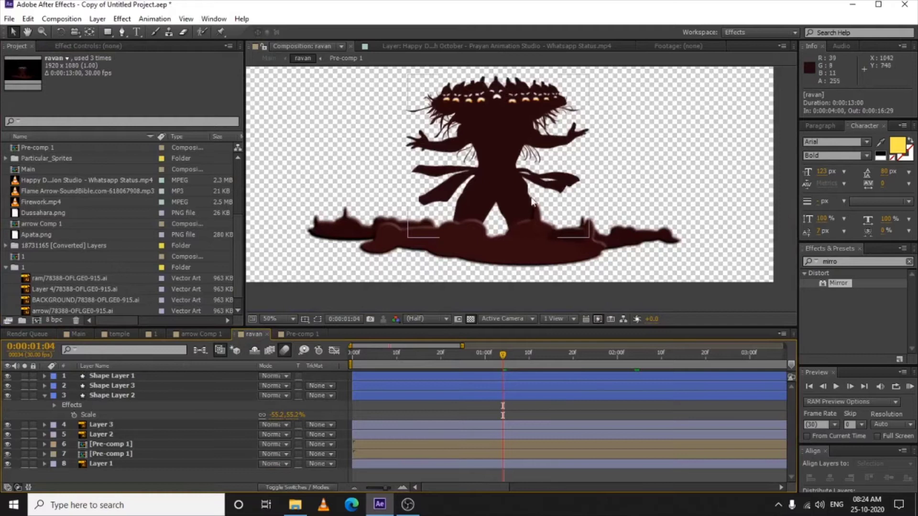
{"action": "left_click", "coordinate": [426, 362]}
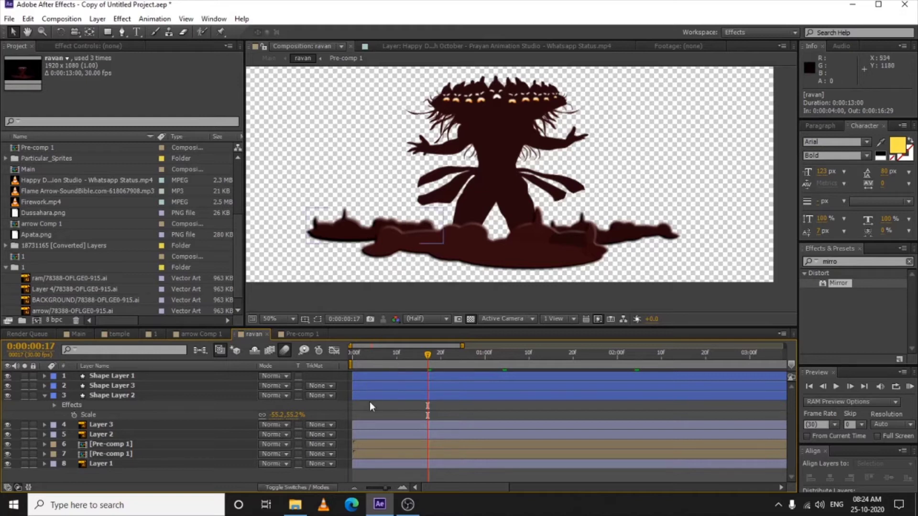
{"action": "left_click", "coordinate": [365, 362]}
{"action": "left_click", "coordinate": [105, 433]}
{"action": "left_click", "coordinate": [105, 428]}
{"action": "left_click", "coordinate": [102, 435]}
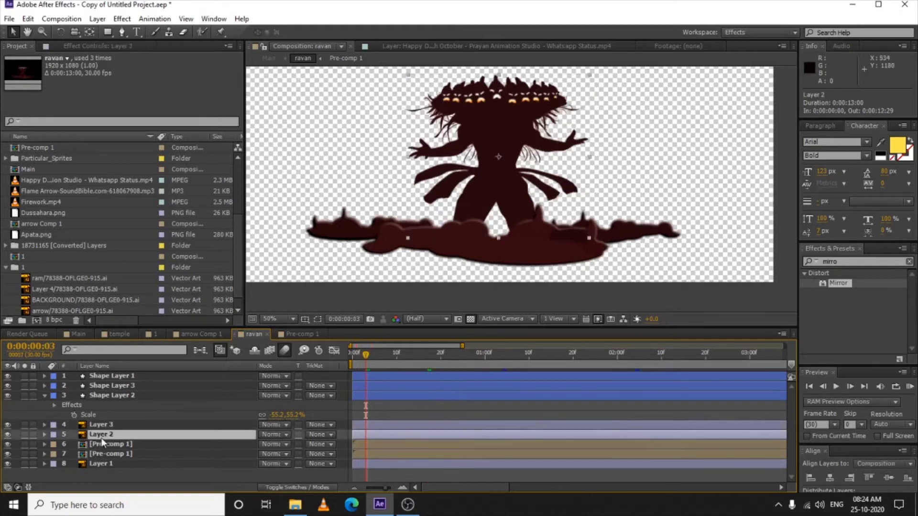
{"action": "left_click", "coordinate": [8, 435]}
{"action": "left_click", "coordinate": [8, 435]}
{"action": "left_click", "coordinate": [7, 435]}
{"action": "left_click", "coordinate": [8, 435]}
{"action": "left_click", "coordinate": [104, 463]}
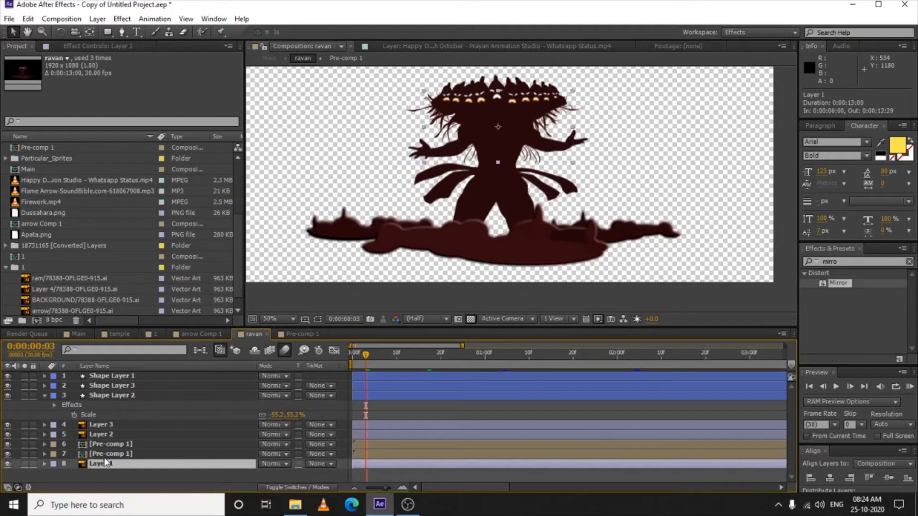
{"action": "left_click", "coordinate": [9, 462]}
{"action": "left_click", "coordinate": [10, 464]}
{"action": "scroll", "coordinate": [459, 240], "scroll_direction": "up", "scroll_amount": 2}
{"action": "left_click_drag", "start_coordinate": [459, 240], "coordinate": [465, 196]}
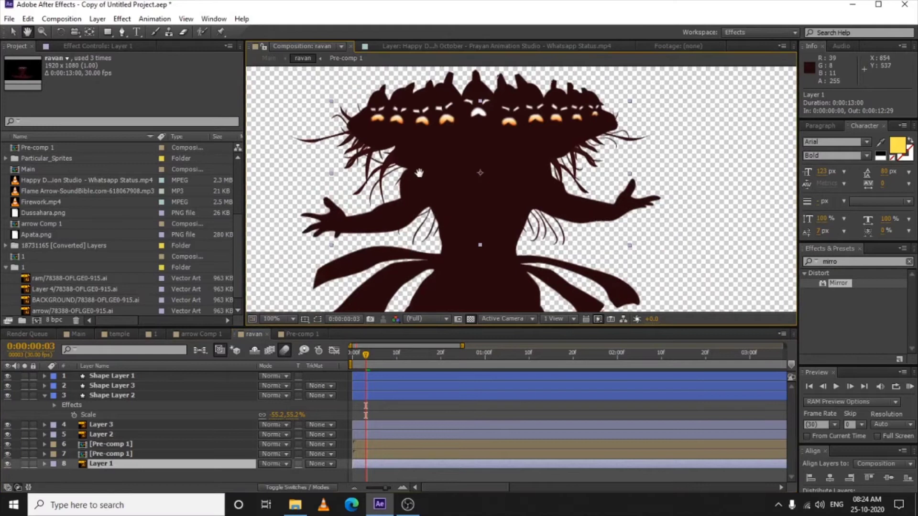
{"action": "left_click", "coordinate": [7, 425]}
{"action": "left_click", "coordinate": [7, 425]}
{"action": "left_click", "coordinate": [8, 425]}
{"action": "left_click", "coordinate": [8, 425]}
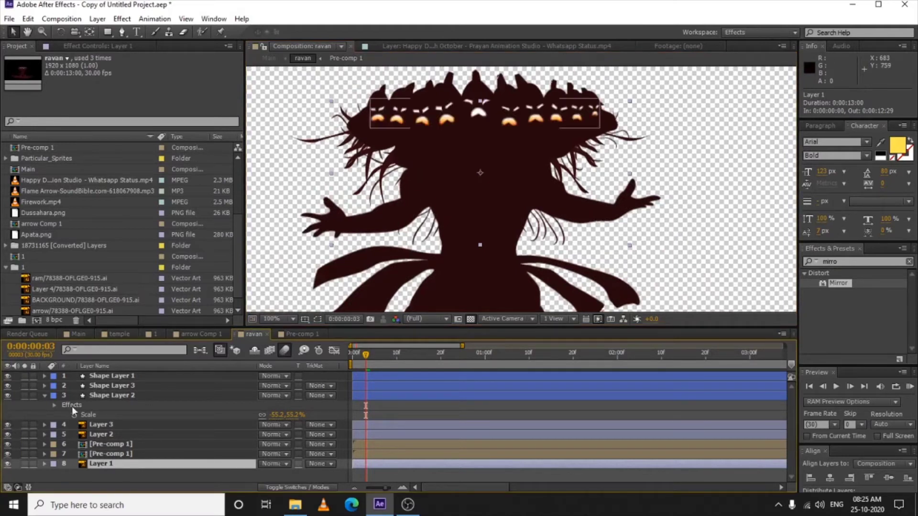
{"action": "left_click", "coordinate": [126, 433]}
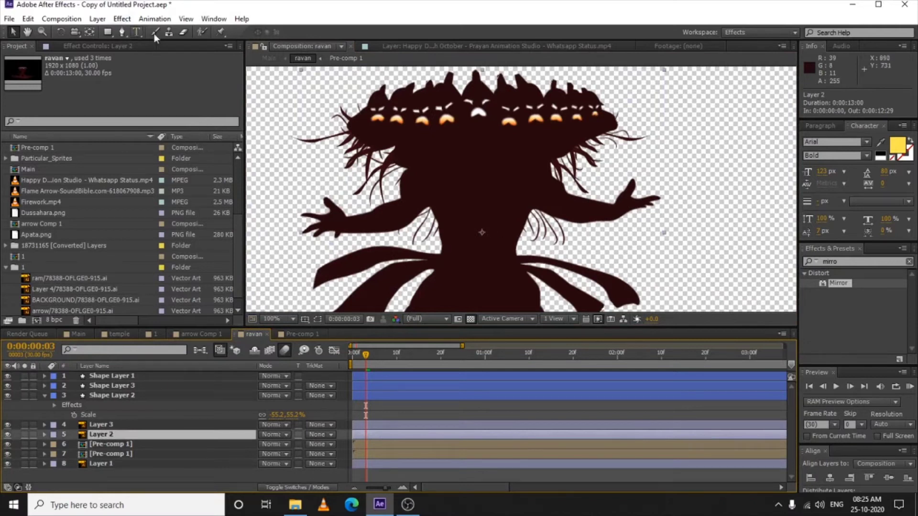
- Show Layer 2's puppet mesh and pins, select Puppet Pin 26's frame-7 keyframe, and preview the motion
{"action": "left_click", "coordinate": [220, 32]}
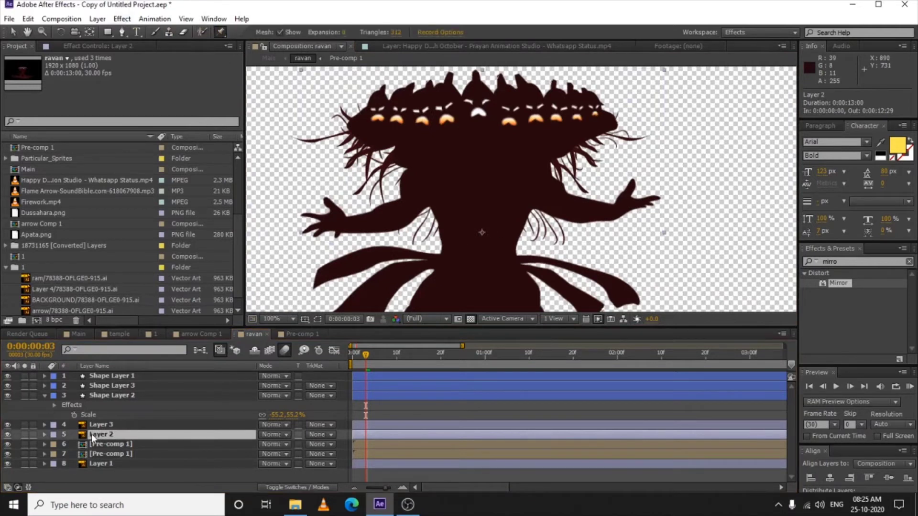
{"action": "left_click", "coordinate": [551, 280]}
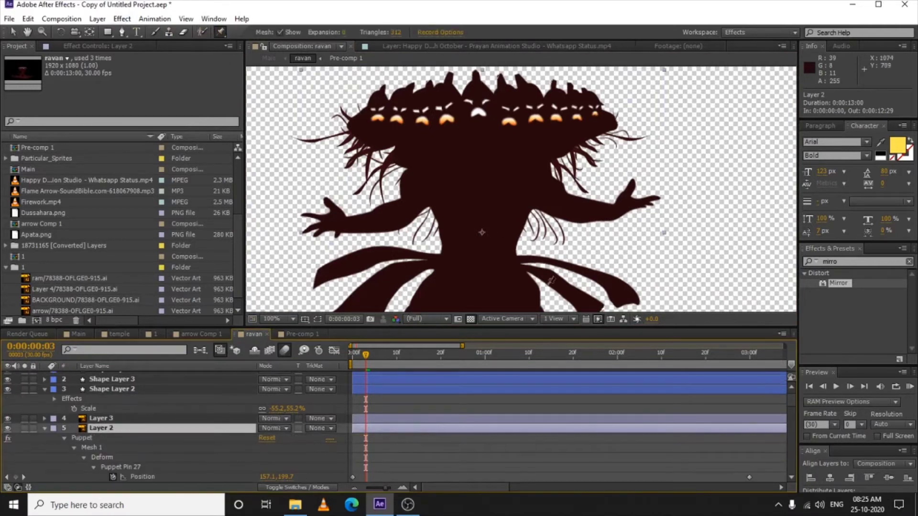
{"action": "left_click", "coordinate": [134, 477]}
{"action": "scroll", "coordinate": [438, 203], "scroll_direction": "up", "scroll_amount": 3}
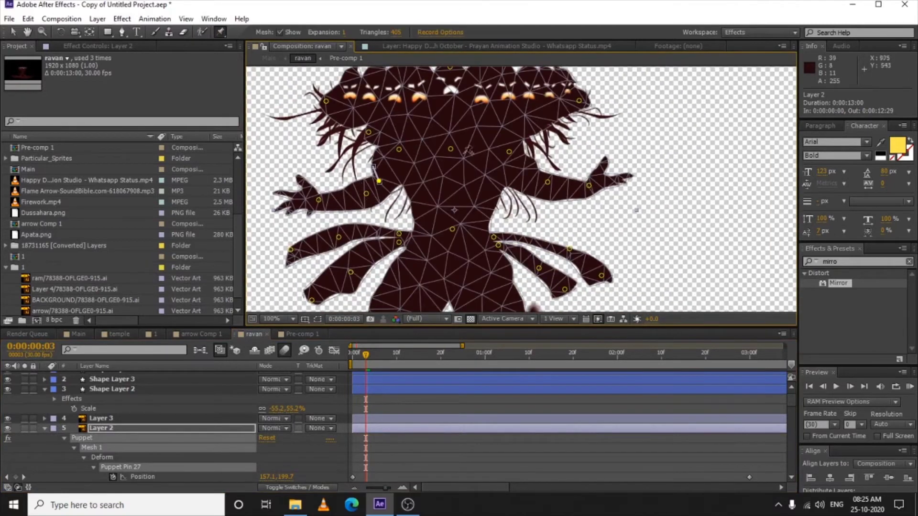
{"action": "scroll", "coordinate": [531, 270], "scroll_direction": "down", "scroll_amount": 4}
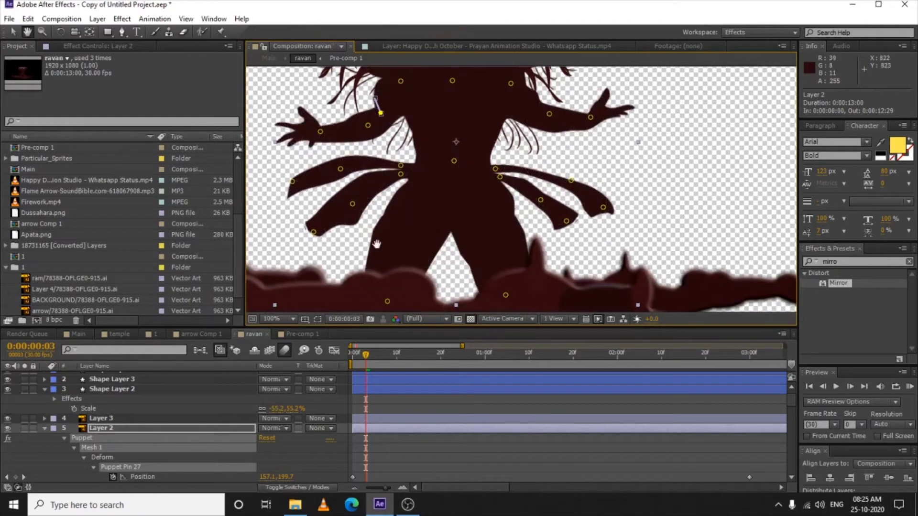
{"action": "scroll", "coordinate": [382, 215], "scroll_direction": "down", "scroll_amount": 1}
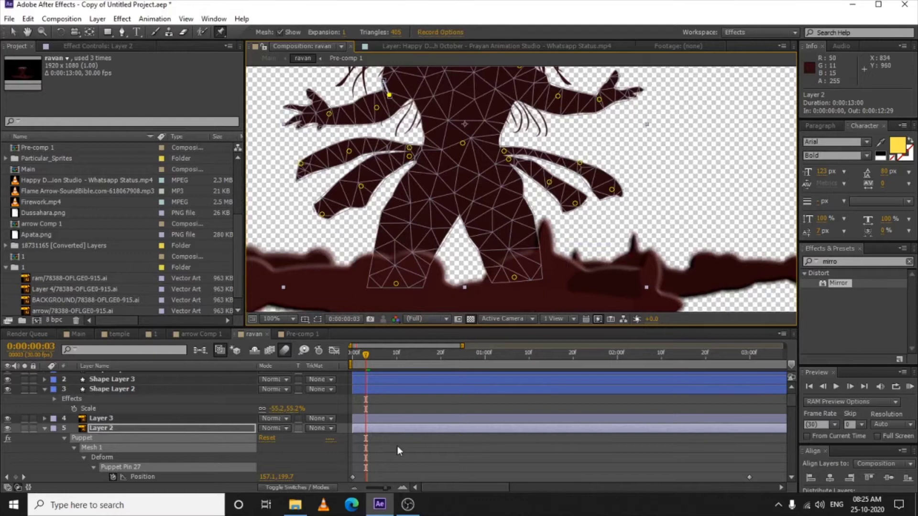
{"action": "scroll", "coordinate": [397, 446], "scroll_direction": "down", "scroll_amount": 5}
{"action": "left_click", "coordinate": [384, 380]}
{"action": "left_click_drag", "start_coordinate": [381, 355], "coordinate": [444, 354]}
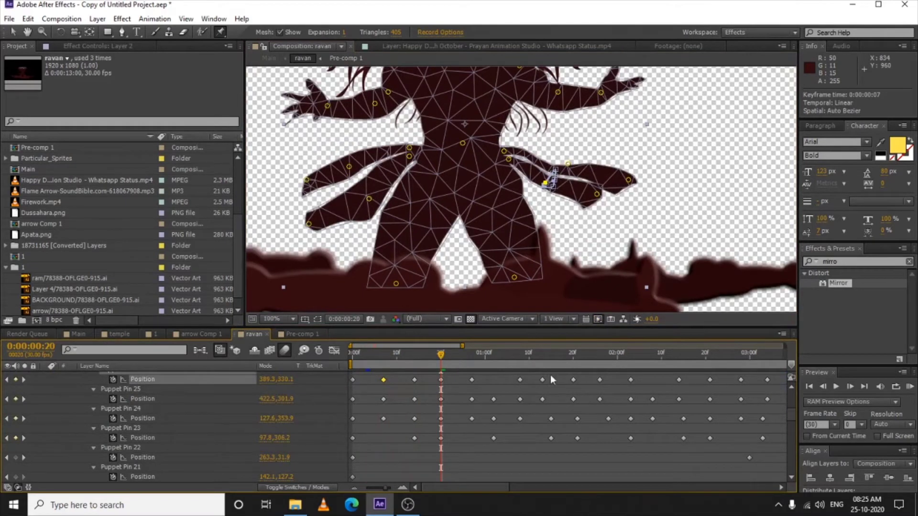
{"action": "left_click_drag", "start_coordinate": [445, 354], "coordinate": [392, 388]}
- Preview the left-hand pin's motion, show the full 13-second timeline, and leave the Puppet tool
{"action": "left_click_drag", "start_coordinate": [392, 172], "coordinate": [389, 261]}
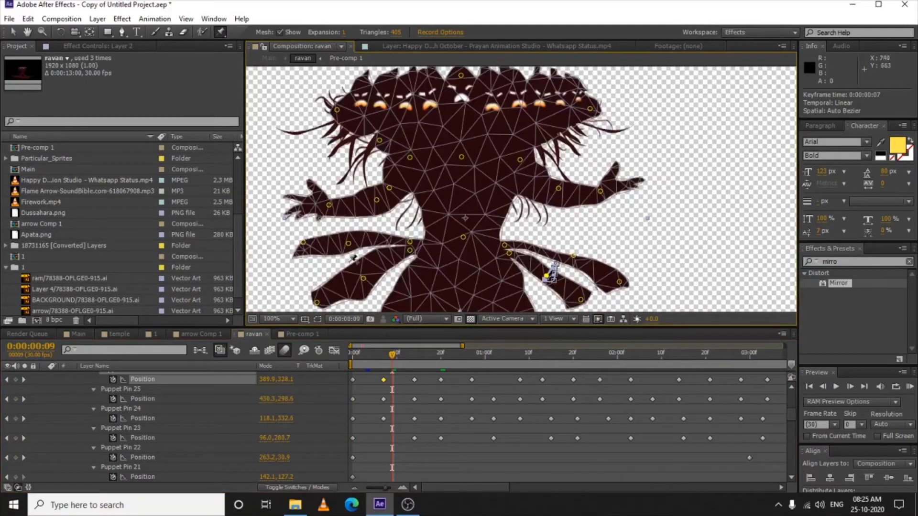
{"action": "left_click", "coordinate": [329, 206]}
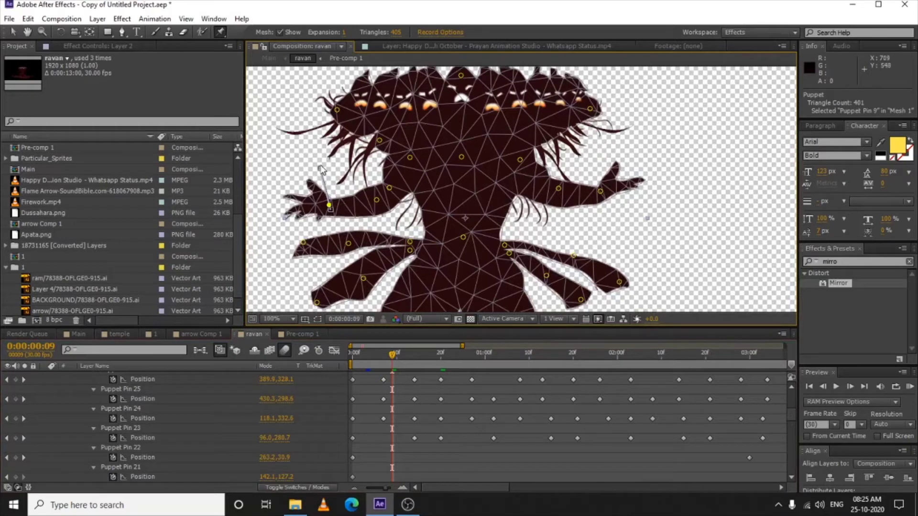
{"action": "left_click_drag", "start_coordinate": [383, 352], "coordinate": [599, 365]}
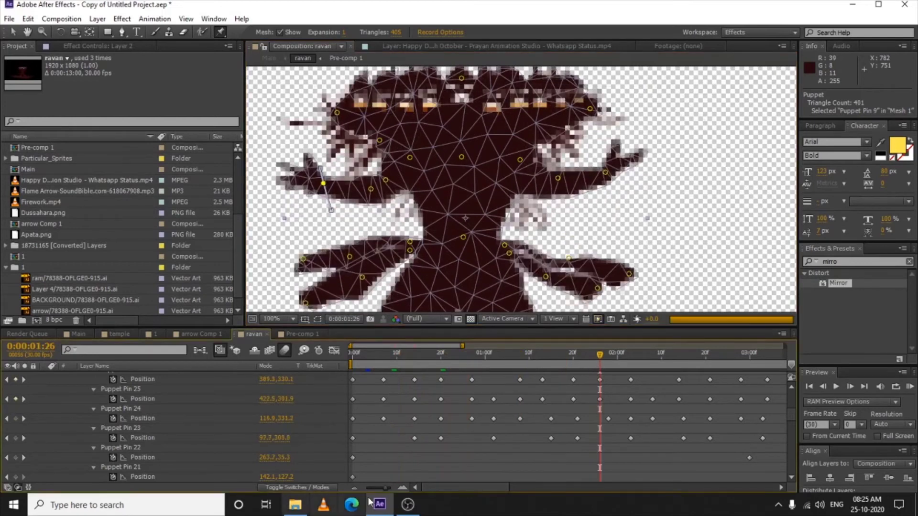
{"action": "left_click_drag", "start_coordinate": [385, 488], "coordinate": [364, 487]}
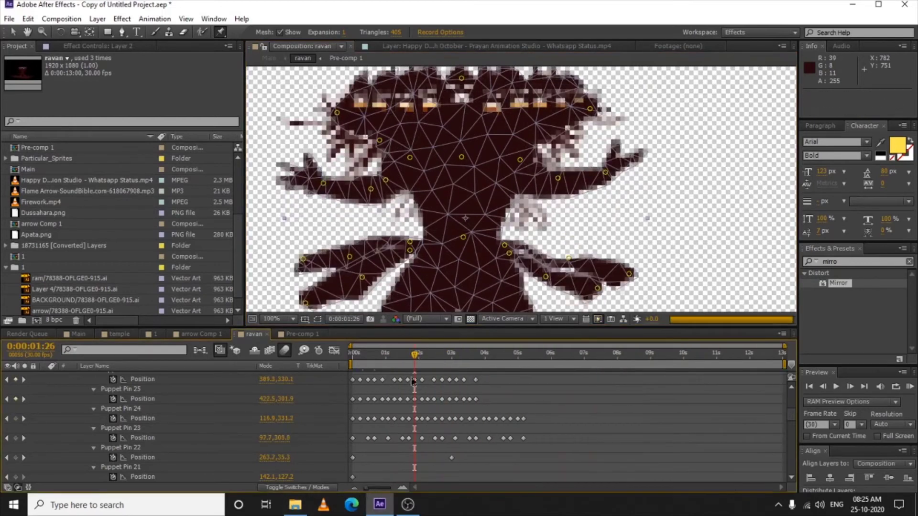
{"action": "key", "text": "v"}
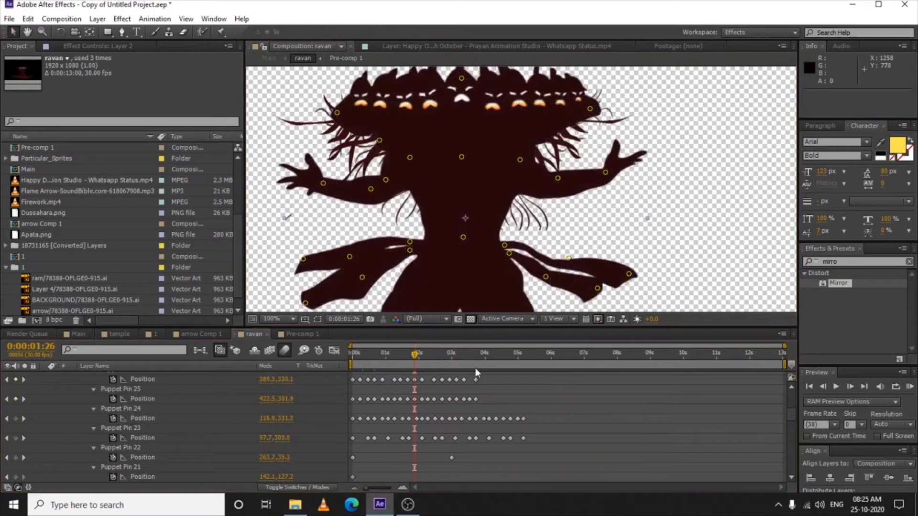
{"action": "key", "text": "Page_Up"}
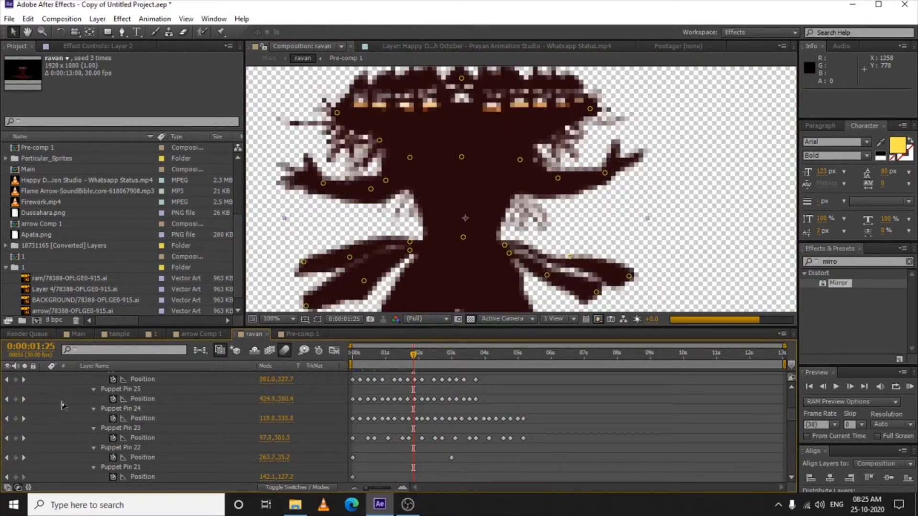
{"action": "scroll", "coordinate": [41, 381], "scroll_direction": "up", "scroll_amount": 10}
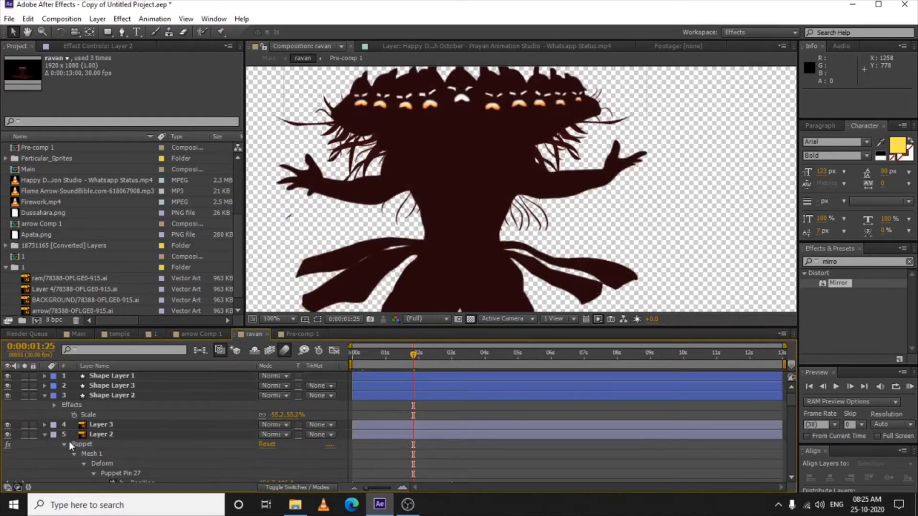
- Collapse Layer 2 and preview Layer 3's keyframed Scale by scrubbing past 3 seconds
{"action": "left_click", "coordinate": [45, 435]}
{"action": "left_click", "coordinate": [103, 425]}
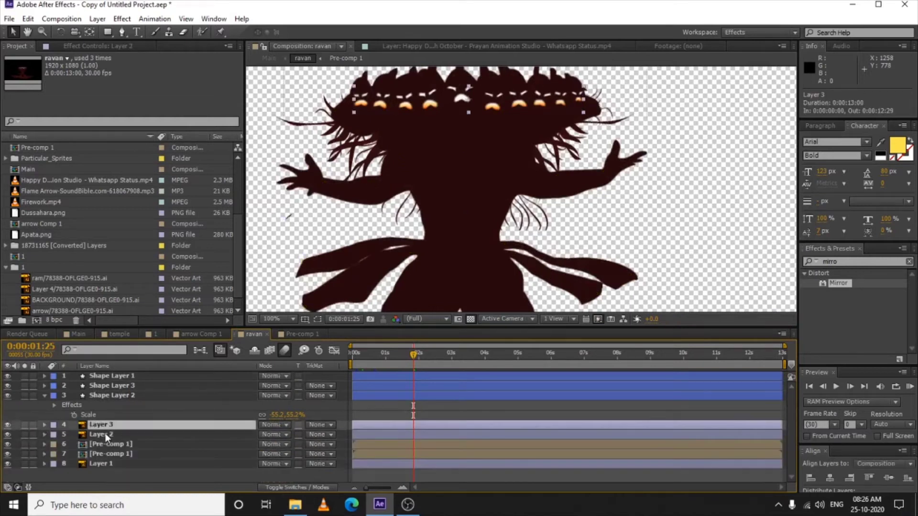
{"action": "key", "text": "s"}
{"action": "left_click_drag", "start_coordinate": [392, 366], "coordinate": [448, 356]}
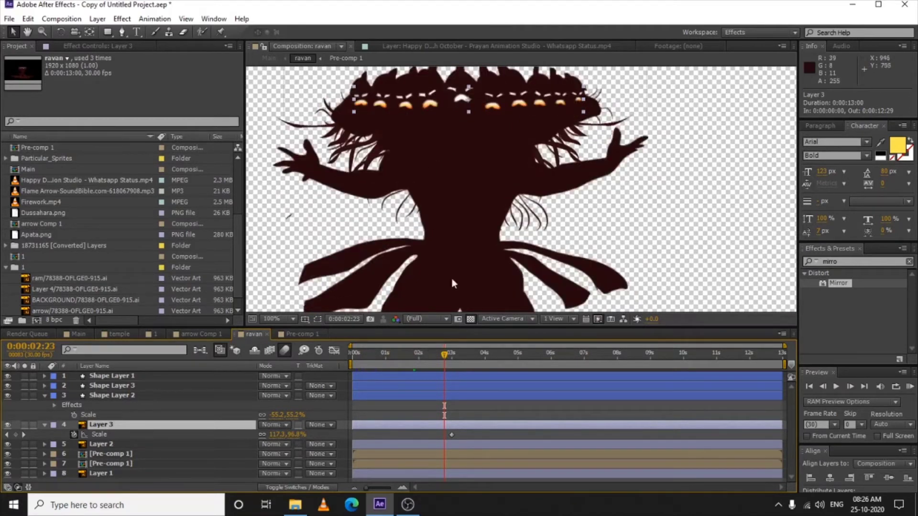
{"action": "left_click_drag", "start_coordinate": [443, 357], "coordinate": [375, 356]}
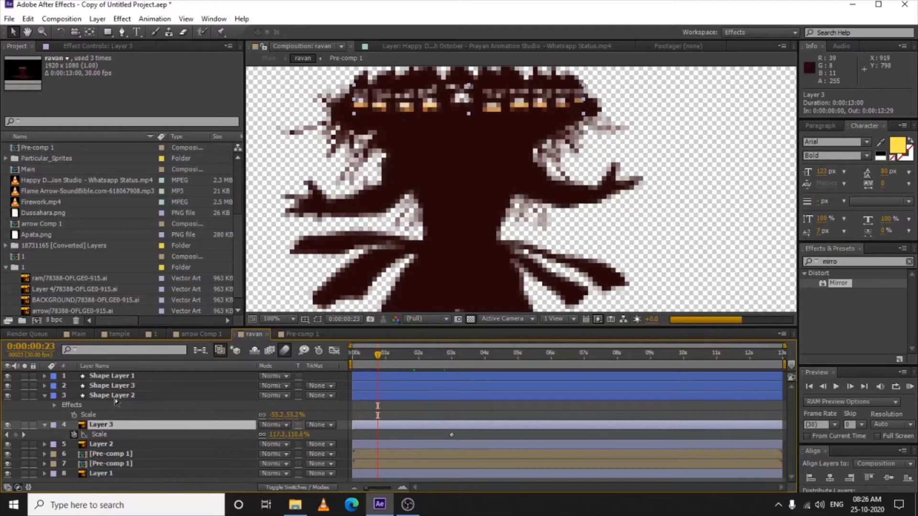
- Review the effects on Layer 1 and Shape Layer 2, then select the first Pre-comp 1 layer
{"action": "left_click", "coordinate": [108, 475]}
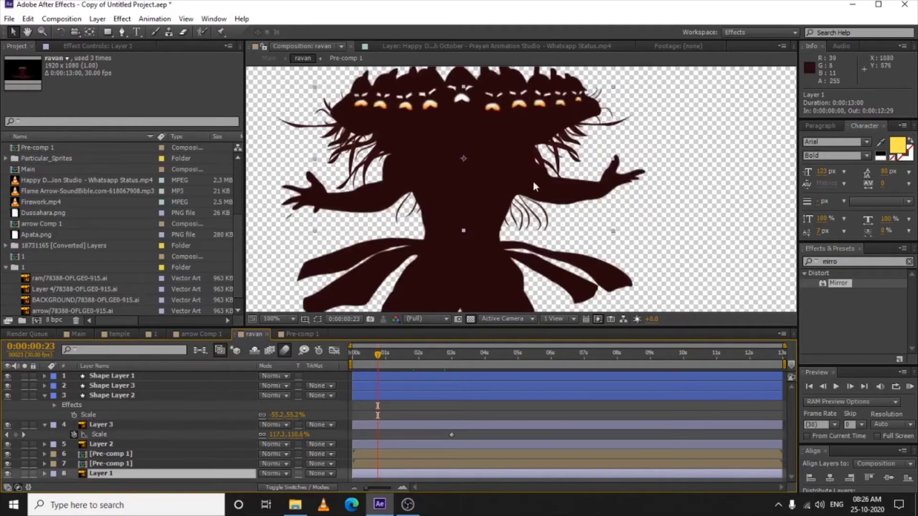
{"action": "left_click", "coordinate": [89, 44]}
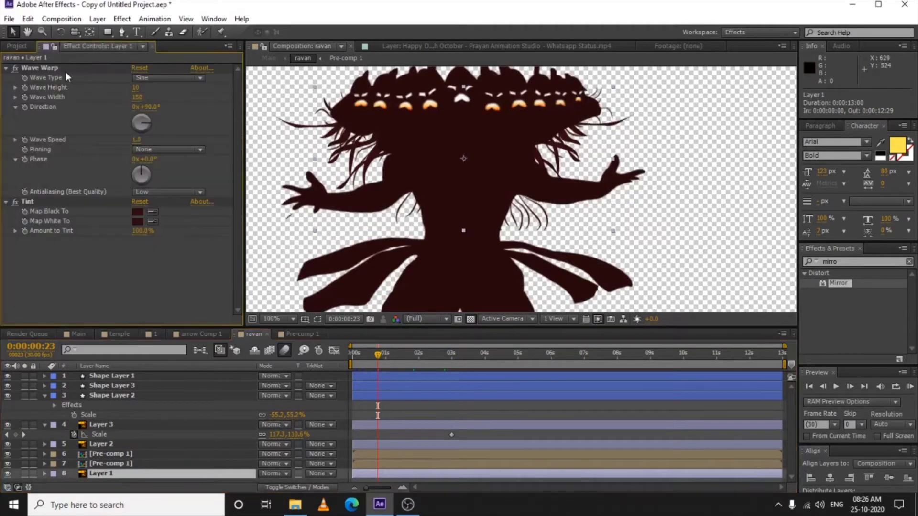
{"action": "key", "text": "Return"}
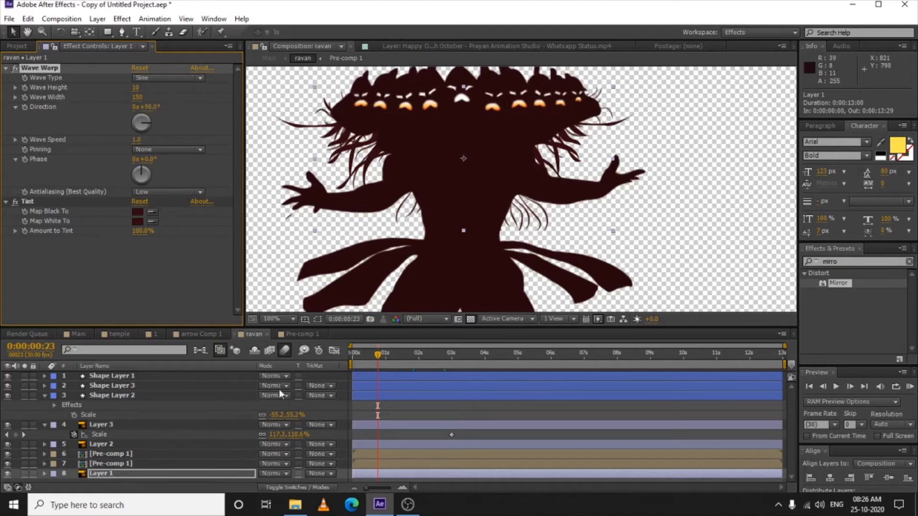
{"action": "left_click", "coordinate": [133, 396]}
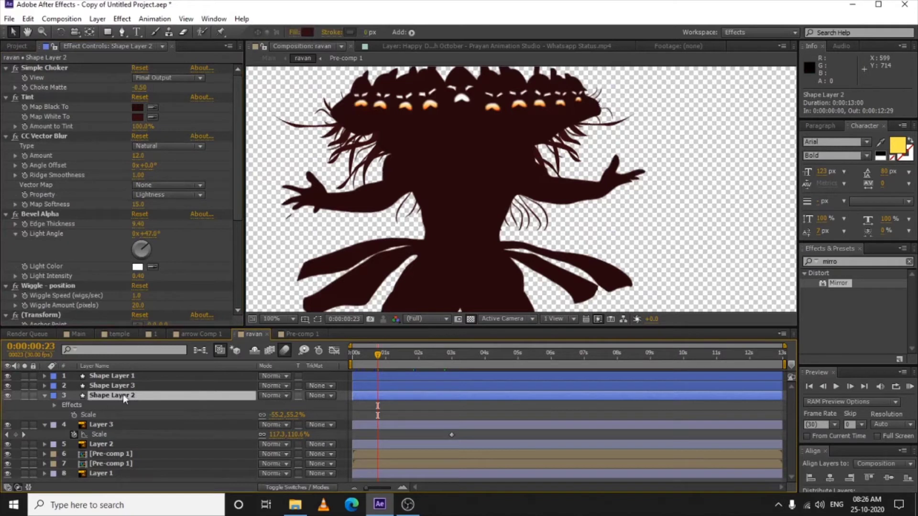
{"action": "left_click", "coordinate": [125, 453]}
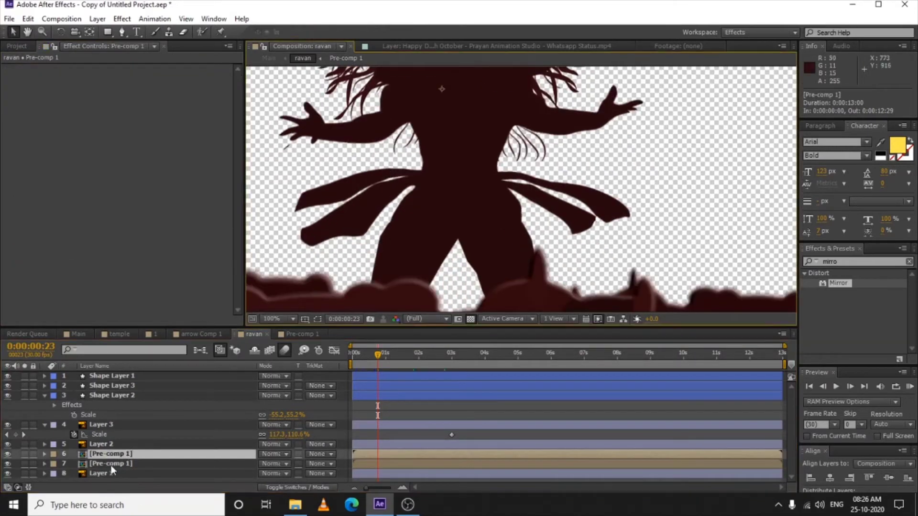
{"action": "double_click", "coordinate": [129, 455]}
{"action": "scroll", "coordinate": [421, 186], "scroll_direction": "up", "scroll_amount": 2}
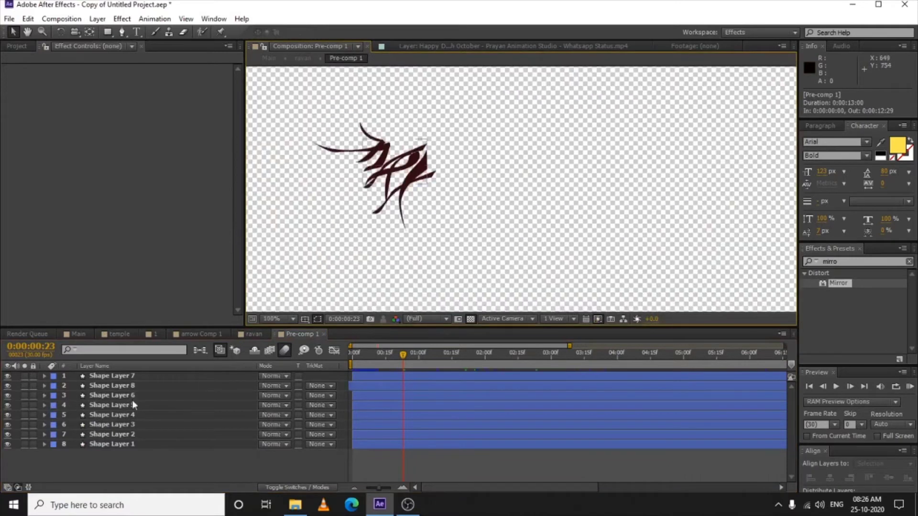
{"action": "left_click", "coordinate": [134, 446]}
{"action": "left_click", "coordinate": [127, 425]}
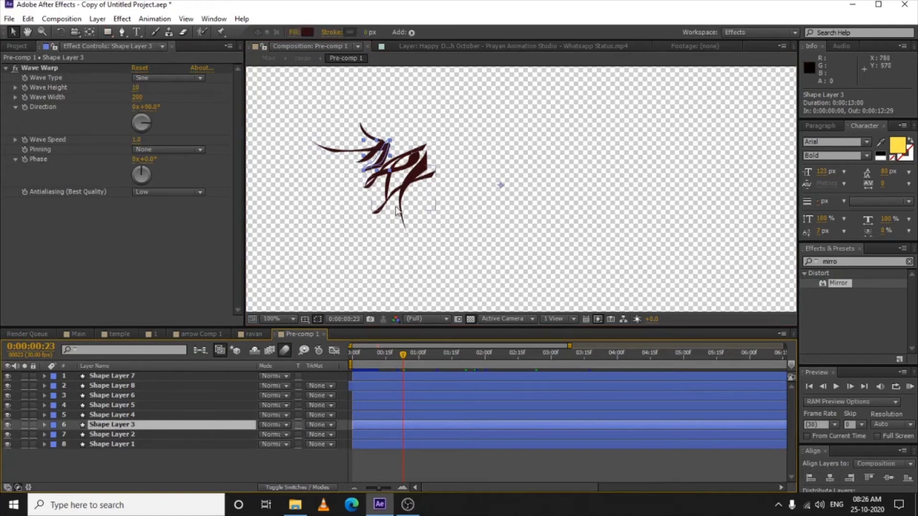
{"action": "key", "text": "."}
{"action": "key", "text": "h"}
{"action": "left_click_drag", "start_coordinate": [358, 164], "coordinate": [538, 222]}
{"action": "key", "text": "v"}
{"action": "left_click_drag", "start_coordinate": [137, 446], "coordinate": [143, 372]}
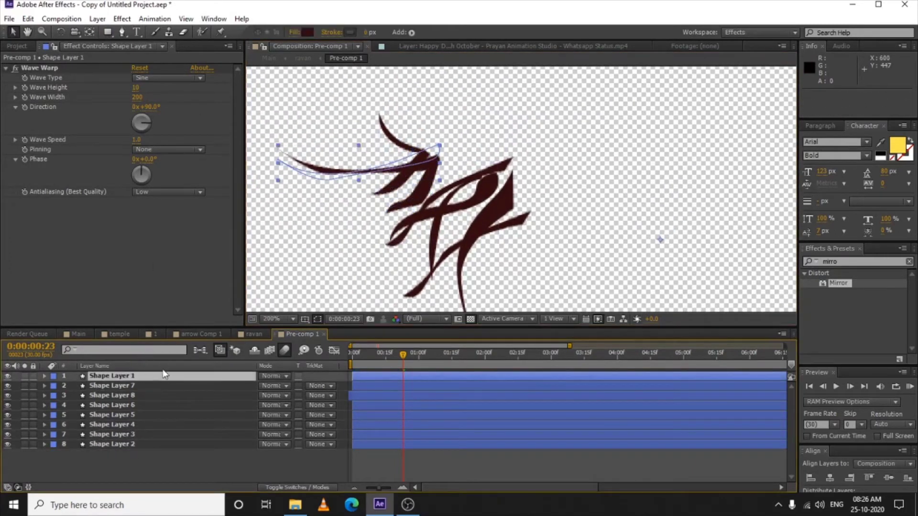
{"action": "key", "text": "ctrl+z"}
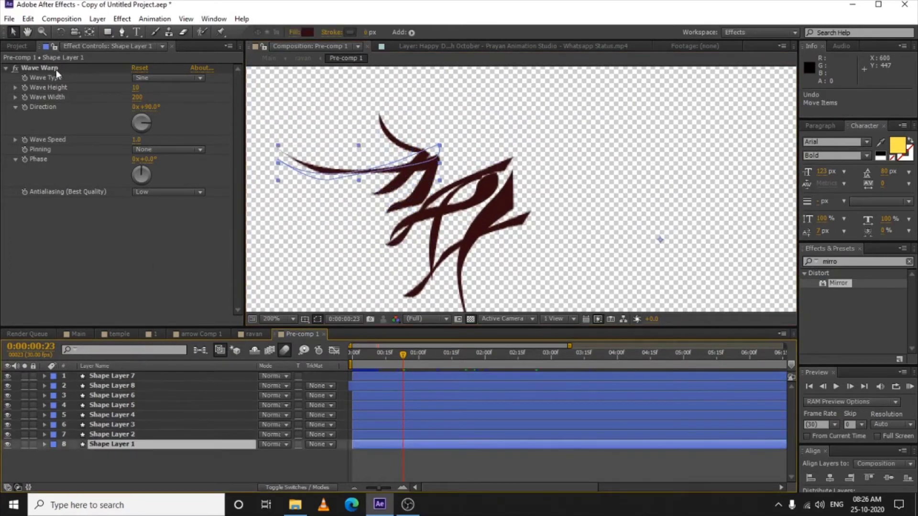
{"action": "left_click", "coordinate": [125, 380], "text": "shift"}
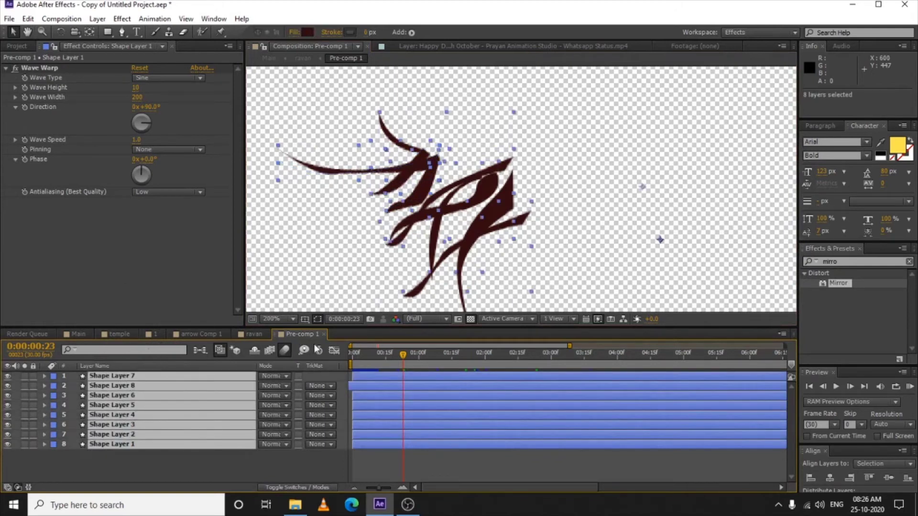
{"action": "left_click", "coordinate": [859, 261]}
{"action": "type", "text": "wave"}
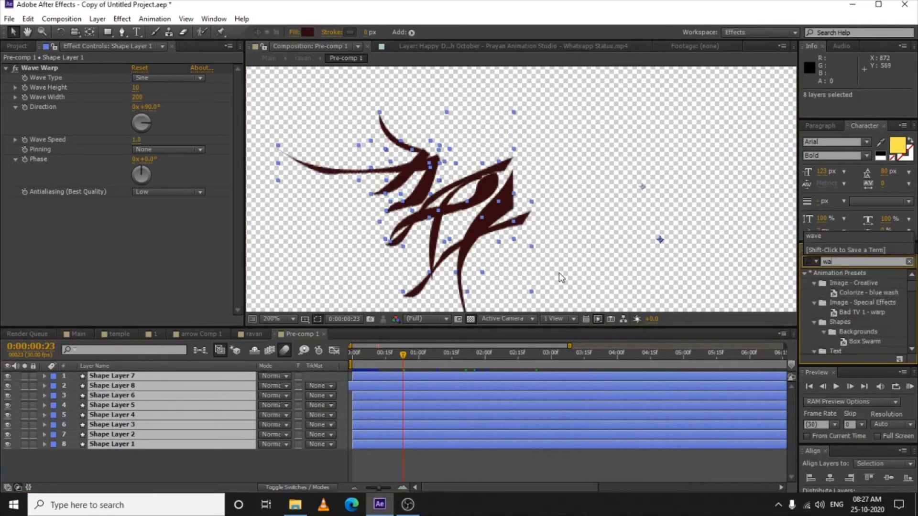
{"action": "left_click", "coordinate": [145, 452]}
{"action": "left_click", "coordinate": [132, 443]}
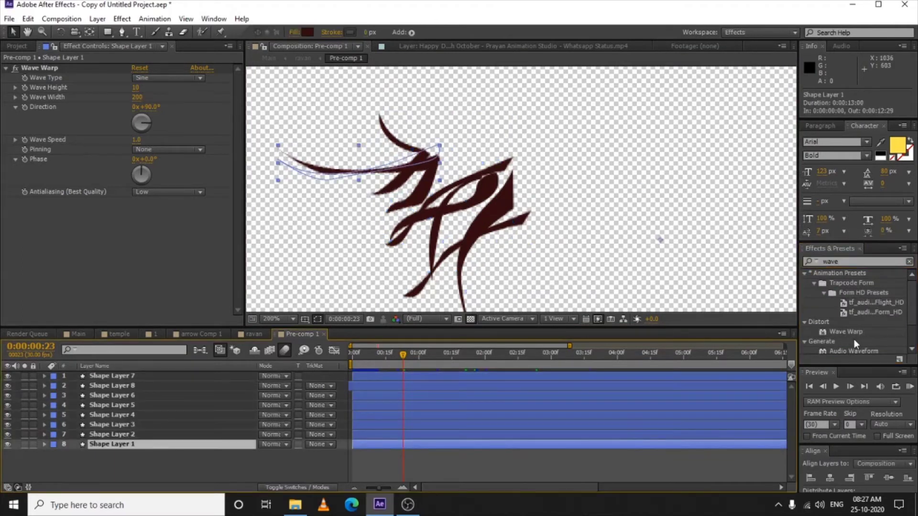
{"action": "left_click", "coordinate": [39, 69]}
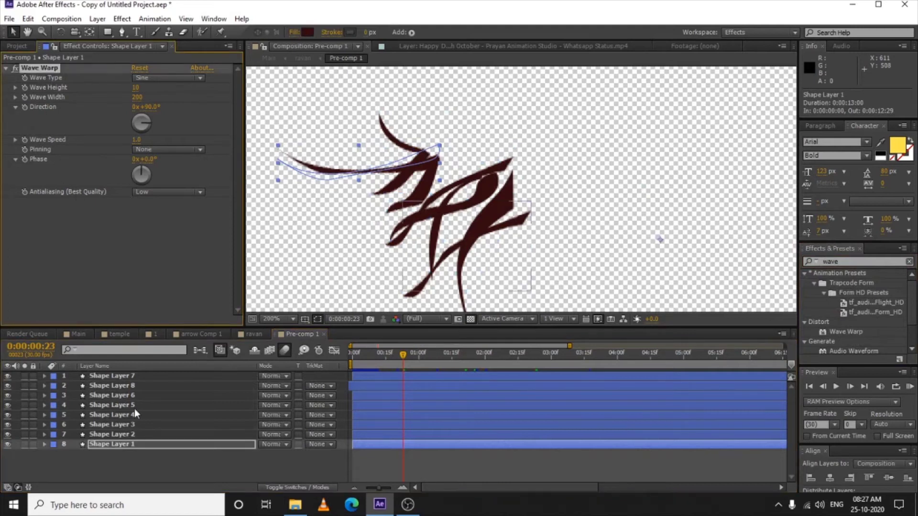
{"action": "left_click", "coordinate": [121, 433]}
{"action": "left_click", "coordinate": [125, 377], "text": "shift"}
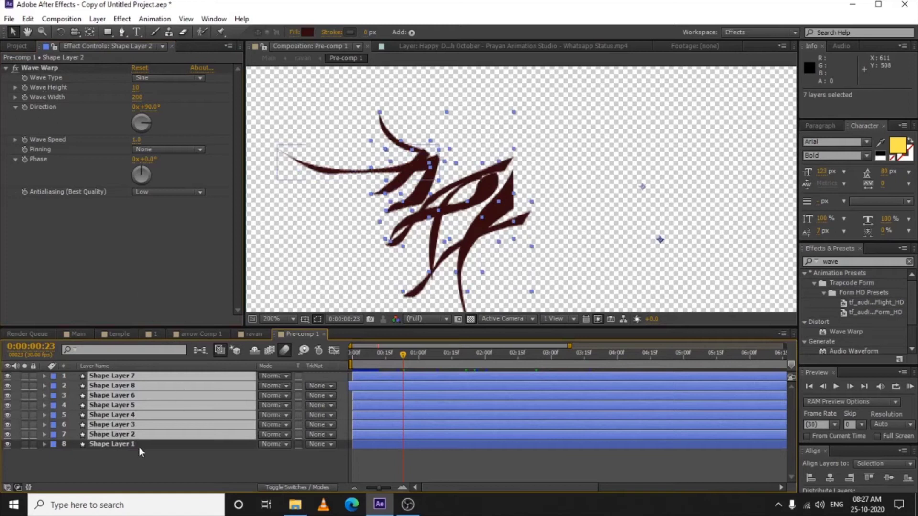
{"action": "left_click", "coordinate": [250, 333]}
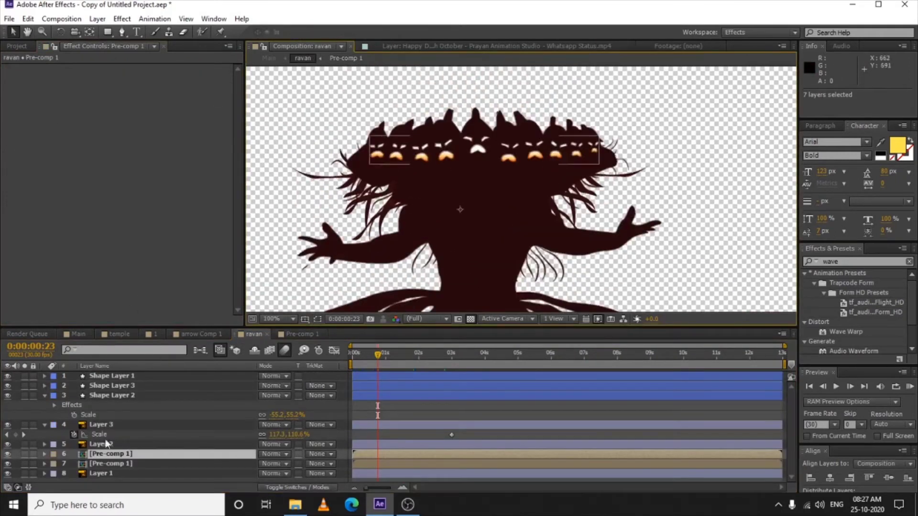
- Select both Pre-comp 1 layers, move to 0:00:02:13, and pan down to the ground beneath the figure
{"action": "left_click", "coordinate": [110, 454]}
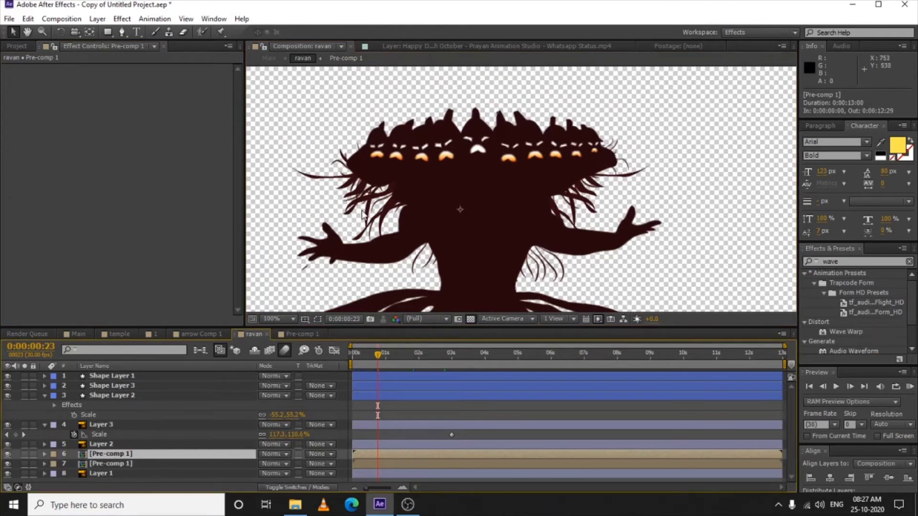
{"action": "left_click", "coordinate": [124, 462]}
{"action": "right_click", "coordinate": [455, 282]}
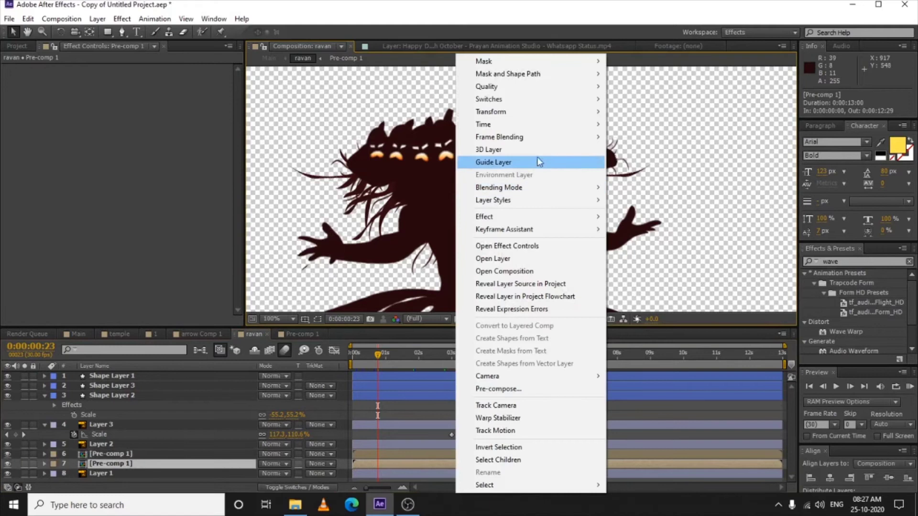
{"action": "mouse_move", "coordinate": [539, 112]}
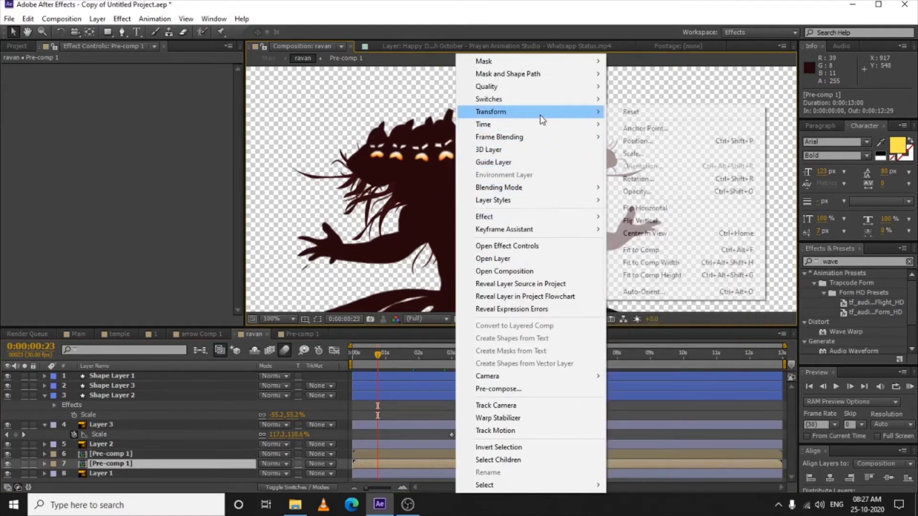
{"action": "left_click", "coordinate": [124, 465]}
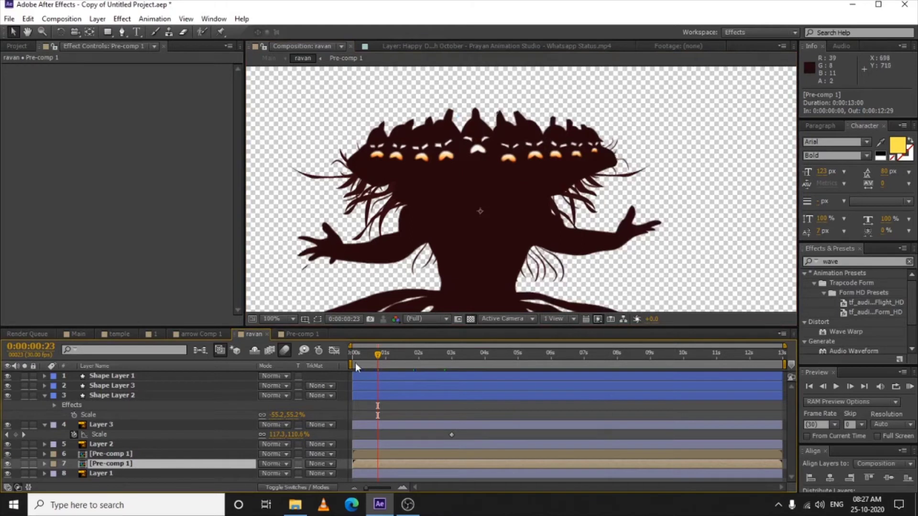
{"action": "left_click_drag", "start_coordinate": [377, 354], "coordinate": [432, 351]}
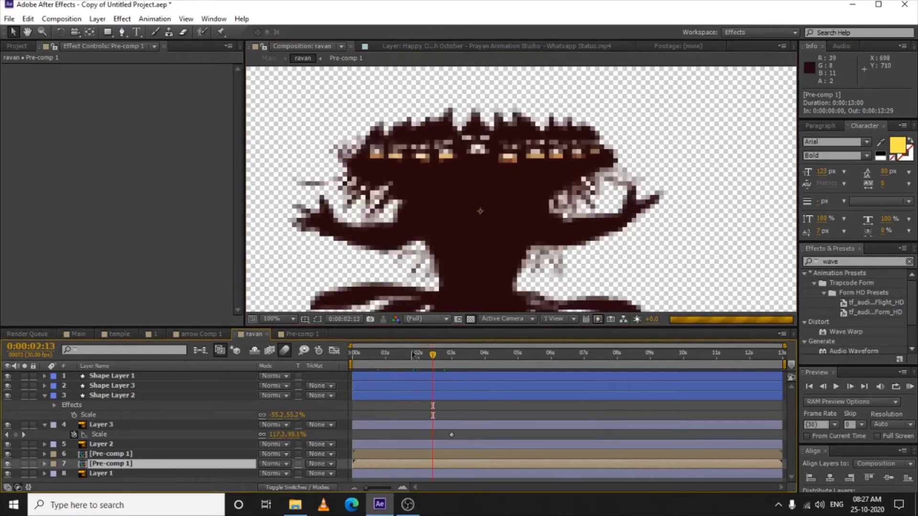
{"action": "left_click_drag", "start_coordinate": [478, 296], "coordinate": [477, 43]}
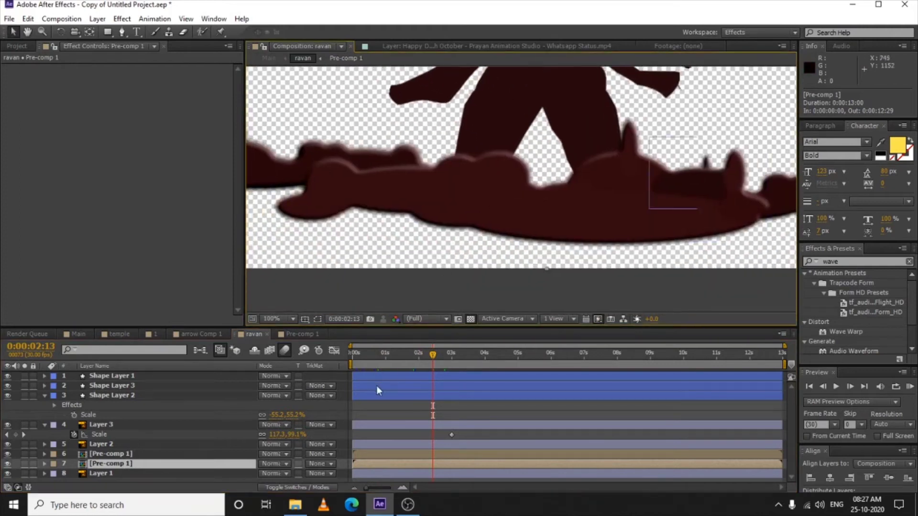
- Solo Shape Layer 1, the ground cloud, and show its path outlines
{"action": "left_click", "coordinate": [368, 377]}
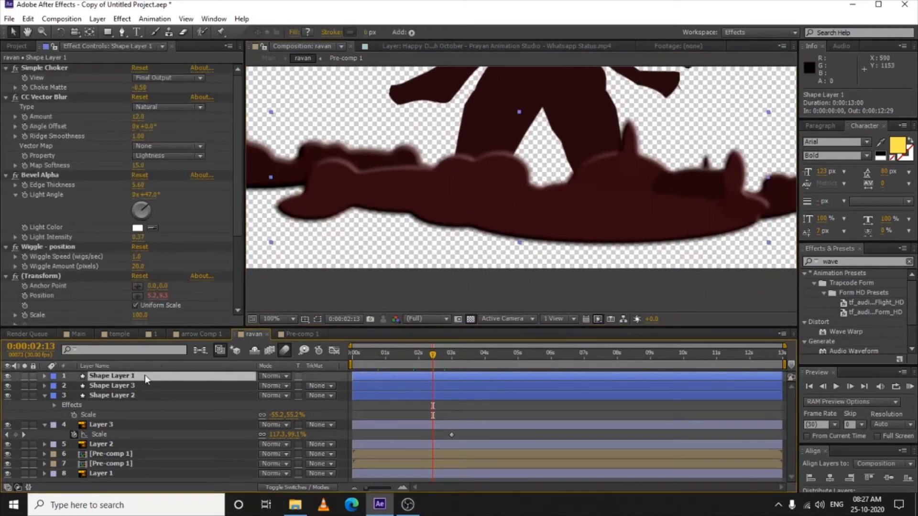
{"action": "scroll", "coordinate": [472, 182], "scroll_direction": "down", "scroll_amount": 1}
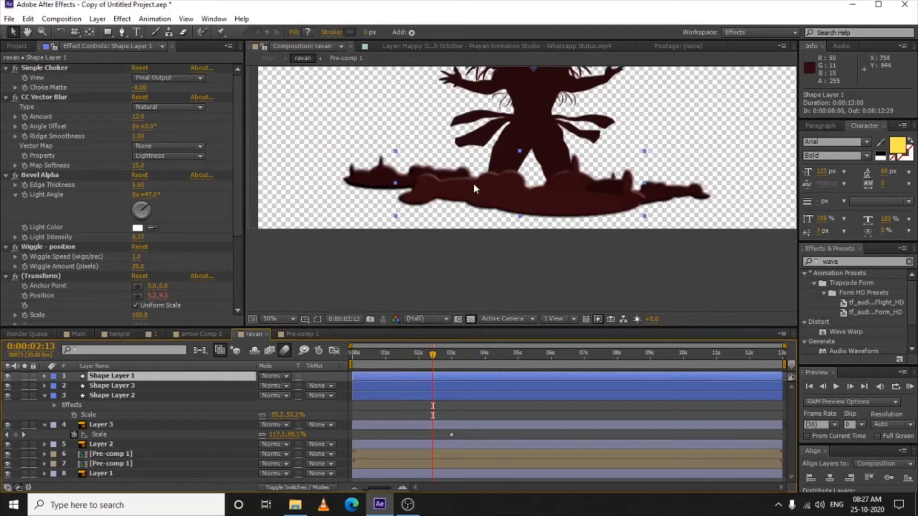
{"action": "left_click", "coordinate": [25, 376]}
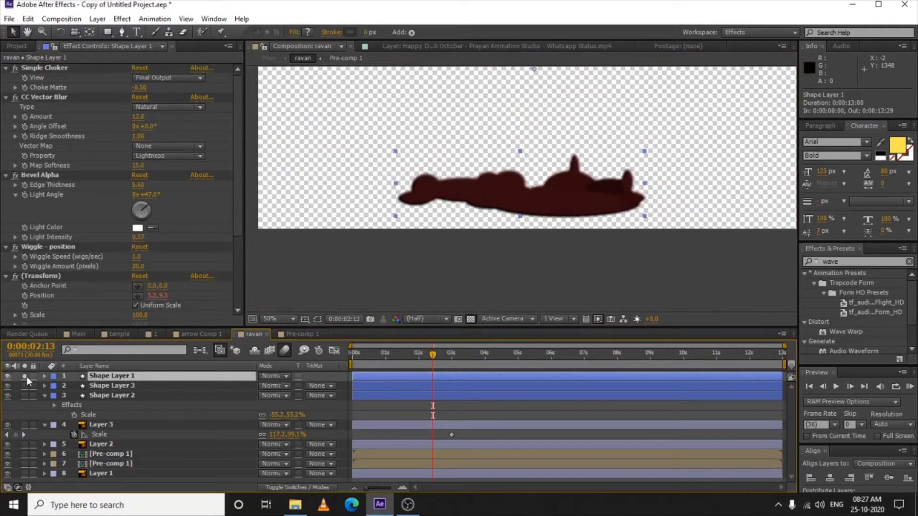
{"action": "left_click", "coordinate": [317, 319]}
{"action": "scroll", "coordinate": [486, 215], "scroll_direction": "up", "scroll_amount": 1}
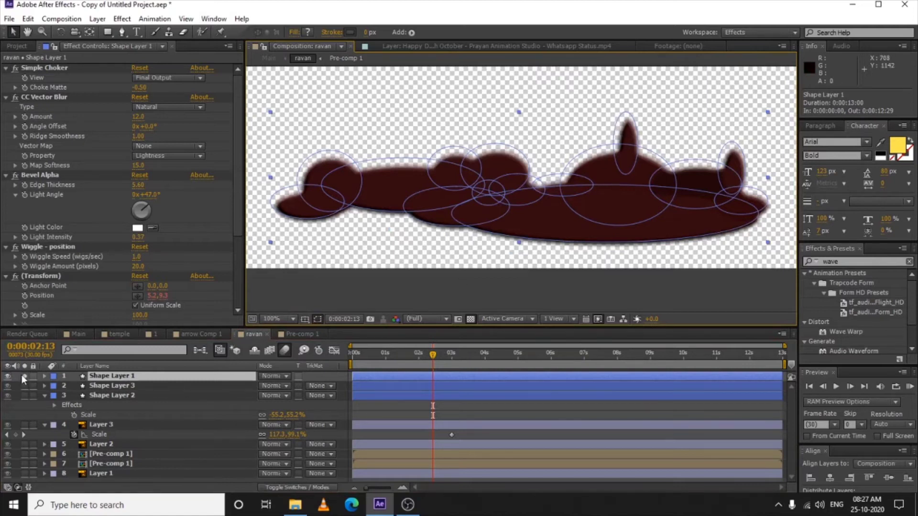
- Review its Simple Choker, CC Vector Blur and Wiggle - position effects, hiding the path outlines
{"action": "left_click", "coordinate": [48, 67]}
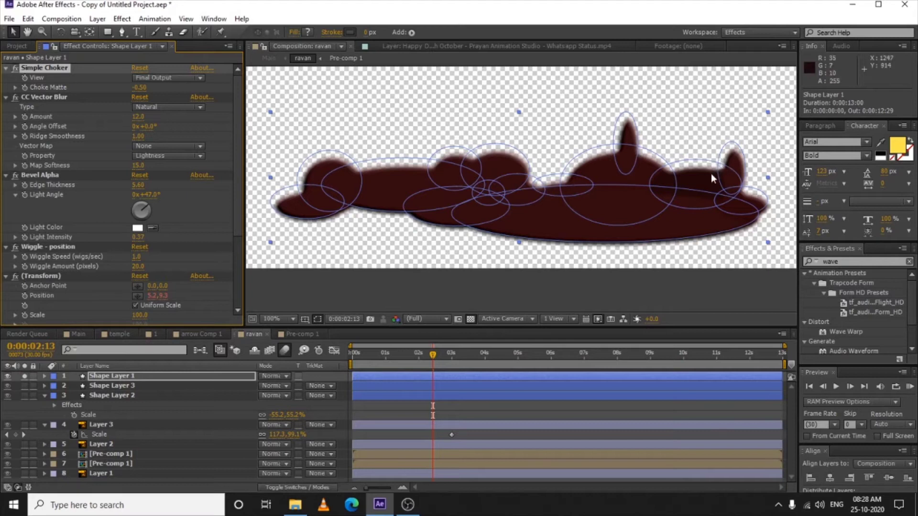
{"action": "left_click", "coordinate": [52, 98]}
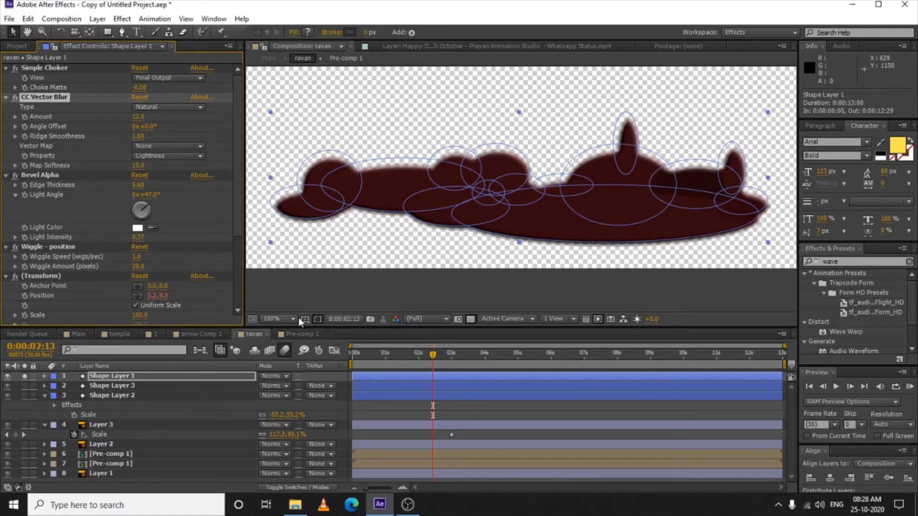
{"action": "left_click", "coordinate": [318, 319]}
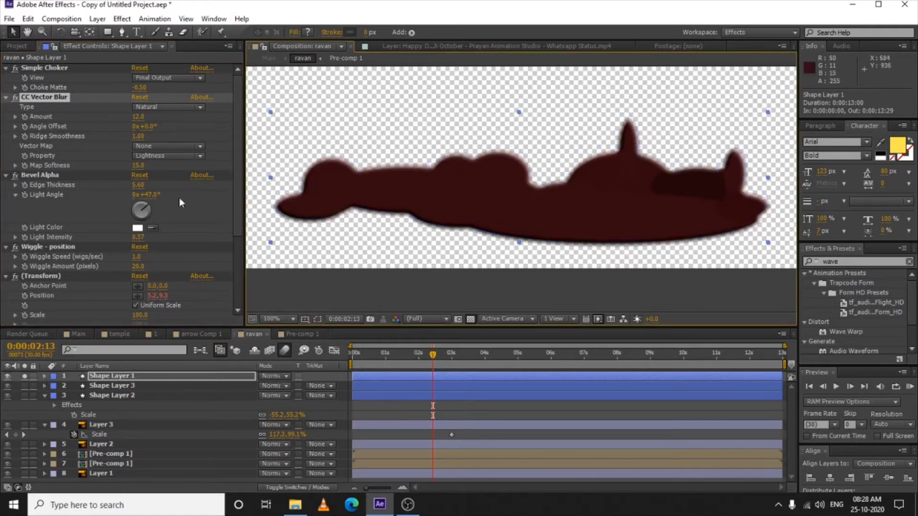
{"action": "left_click", "coordinate": [46, 248]}
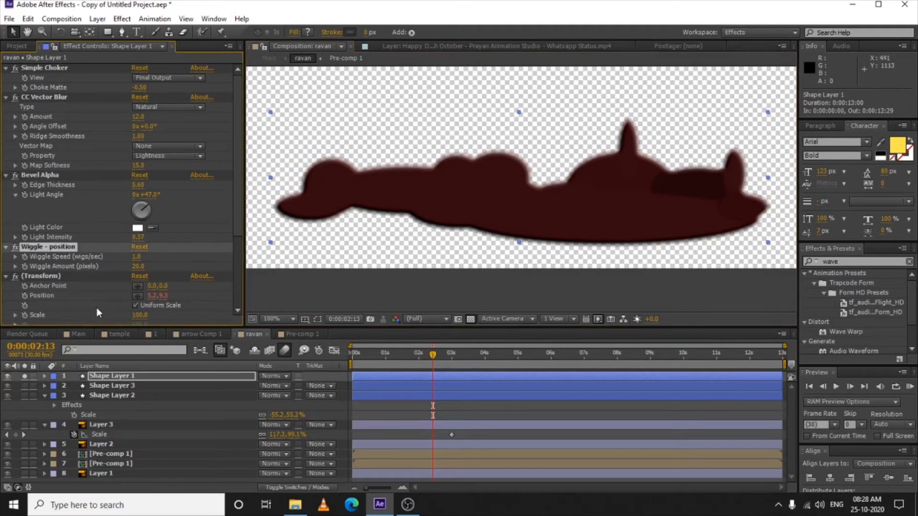
{"action": "left_click", "coordinate": [855, 261]}
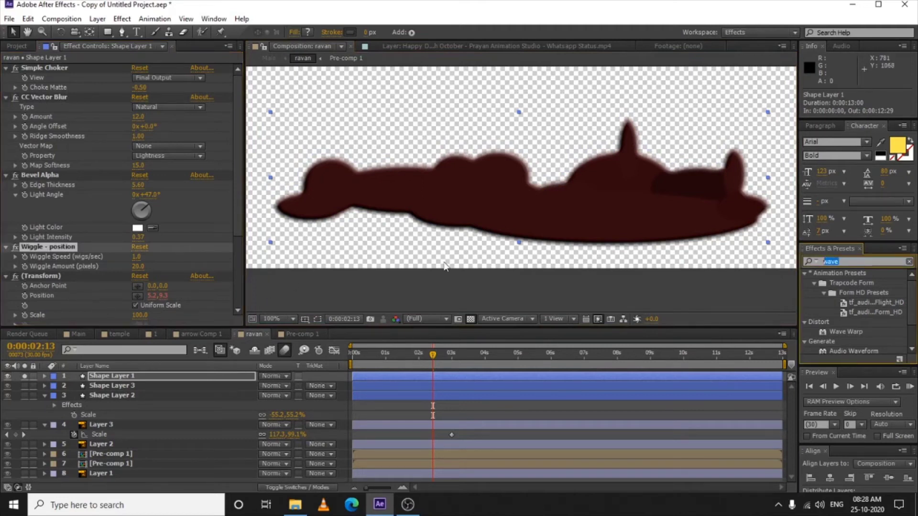
- Search Effects & Presets for 'wigg'
{"action": "type", "text": "wiggg"}
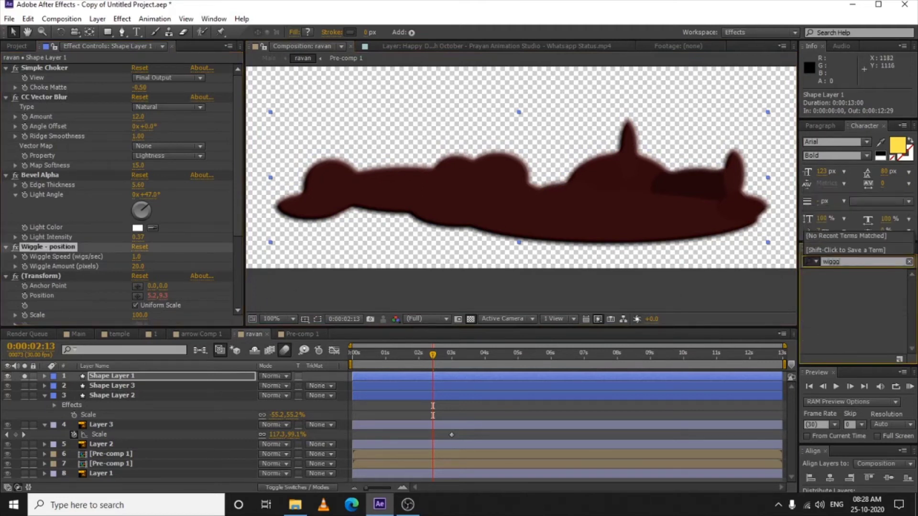
{"action": "key", "text": "BackSpace"}
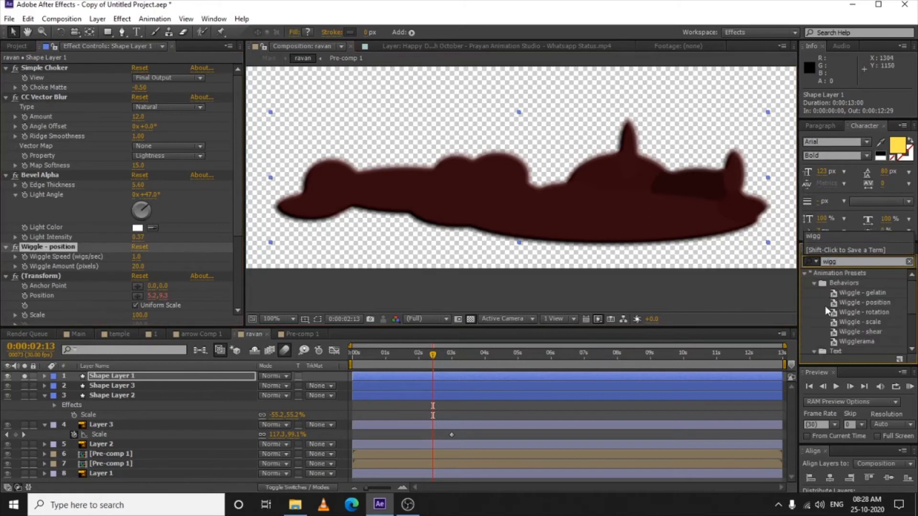
{"action": "left_click", "coordinate": [112, 265]}
{"action": "scroll", "coordinate": [113, 265], "scroll_direction": "down", "scroll_amount": 3}
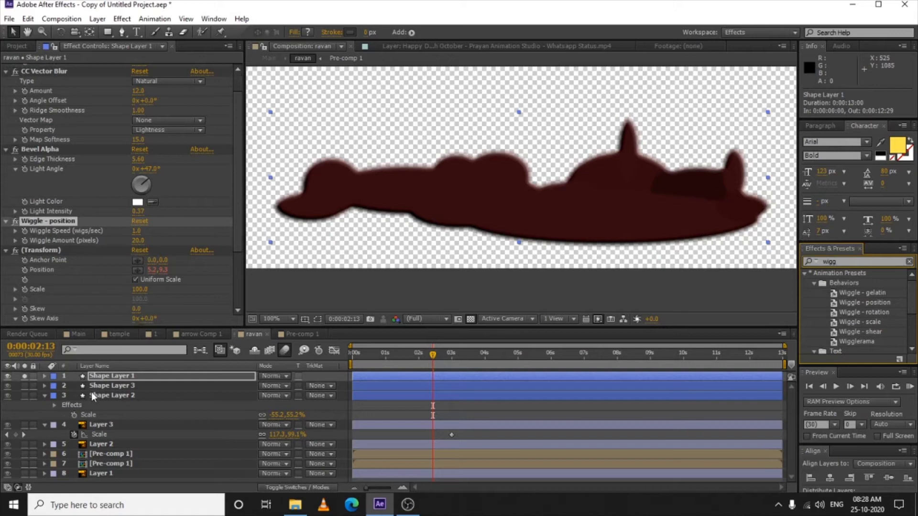
- Unsolo Shape Layer 1, check Shape Layer 3's effects, and go back to the Main composition
{"action": "left_click", "coordinate": [22, 375]}
{"action": "scroll", "coordinate": [545, 173], "scroll_direction": "down", "scroll_amount": 2}
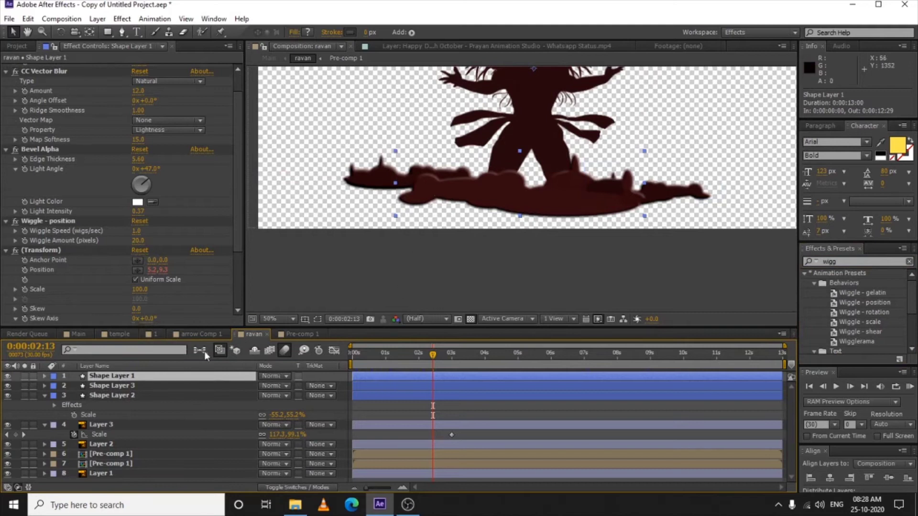
{"action": "scroll", "coordinate": [122, 296], "scroll_direction": "down", "scroll_amount": 2}
{"action": "left_click", "coordinate": [120, 385]}
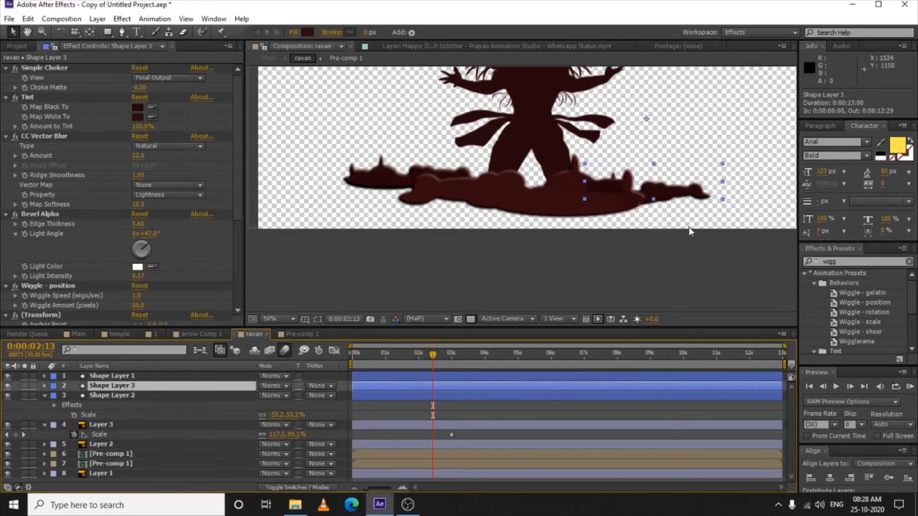
{"action": "scroll", "coordinate": [688, 230], "scroll_direction": "down", "scroll_amount": 2}
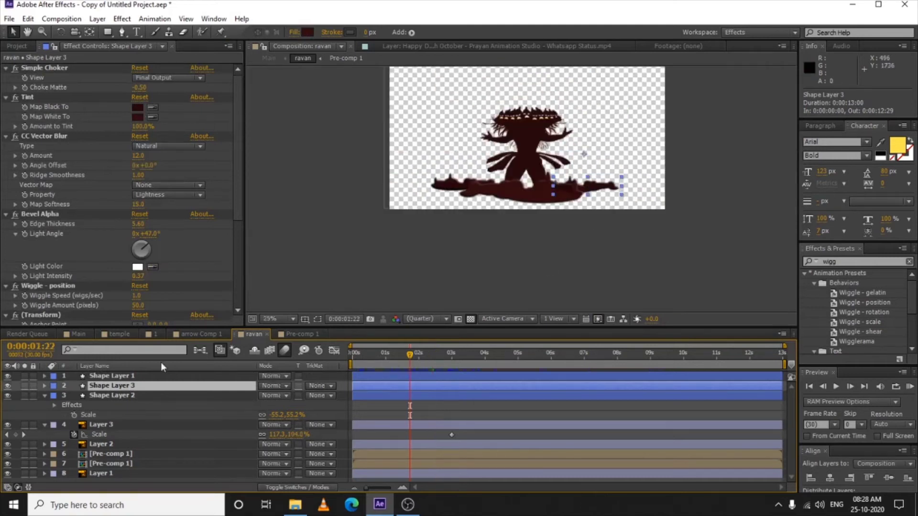
{"action": "left_click", "coordinate": [78, 335]}
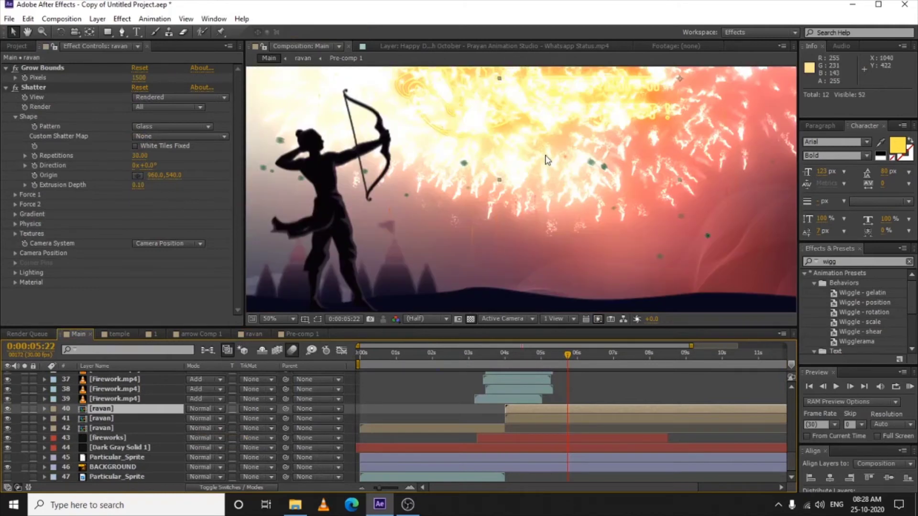
- Scrub the Main comp from 0:00:02:16 past 3 seconds to where the Ravan effigy catches fire
{"action": "scroll", "coordinate": [547, 161], "scroll_direction": "down", "scroll_amount": 2}
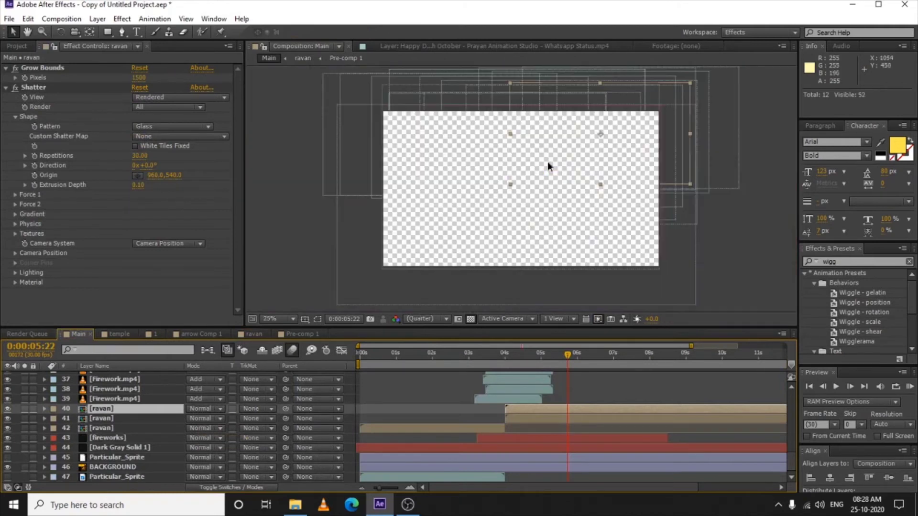
{"action": "left_click", "coordinate": [444, 357]}
{"action": "left_click_drag", "start_coordinate": [445, 356], "coordinate": [450, 358]}
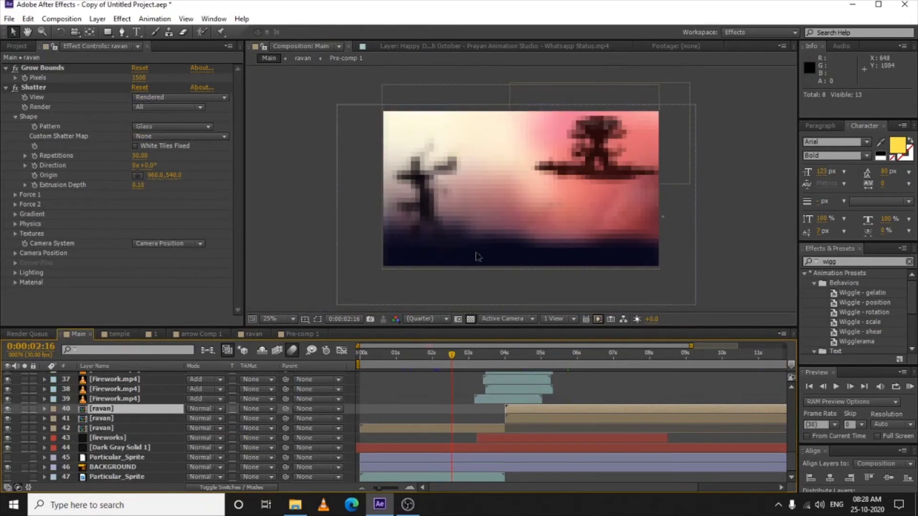
{"action": "left_click_drag", "start_coordinate": [470, 353], "coordinate": [484, 356]}
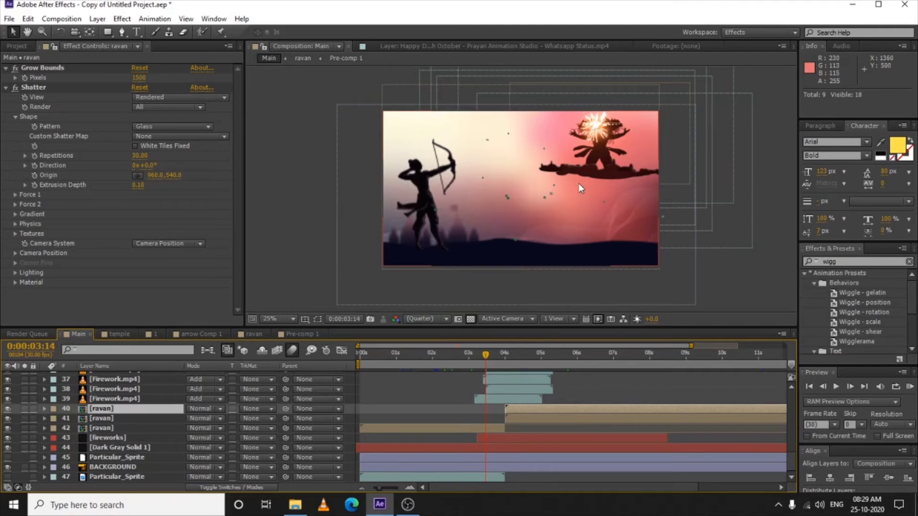
{"action": "left_click_drag", "start_coordinate": [489, 356], "coordinate": [497, 356]}
{"action": "scroll", "coordinate": [596, 150], "scroll_direction": "up", "scroll_amount": 1}
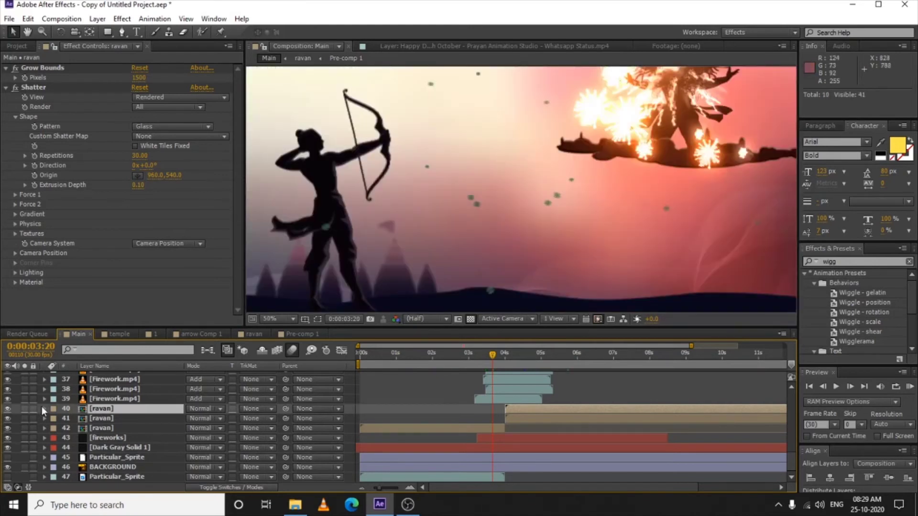
{"action": "left_click", "coordinate": [24, 398]}
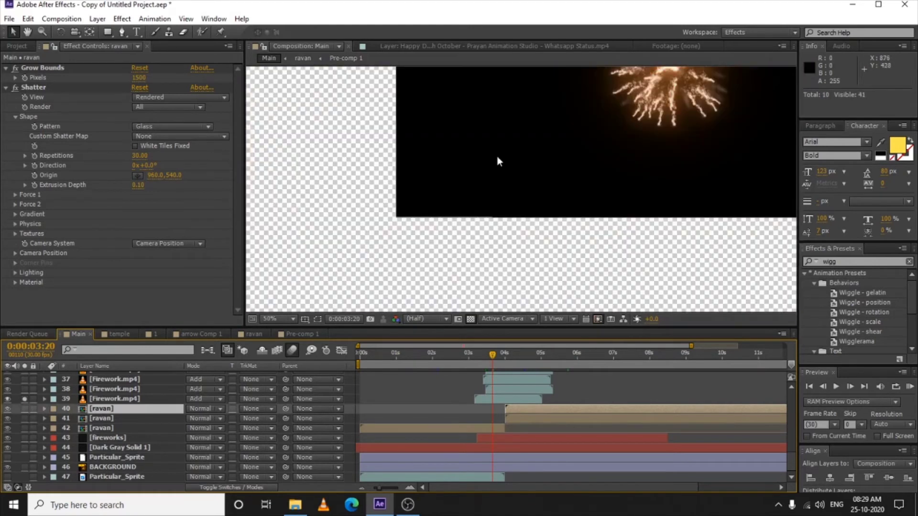
{"action": "left_click_drag", "start_coordinate": [495, 159], "coordinate": [513, 354]}
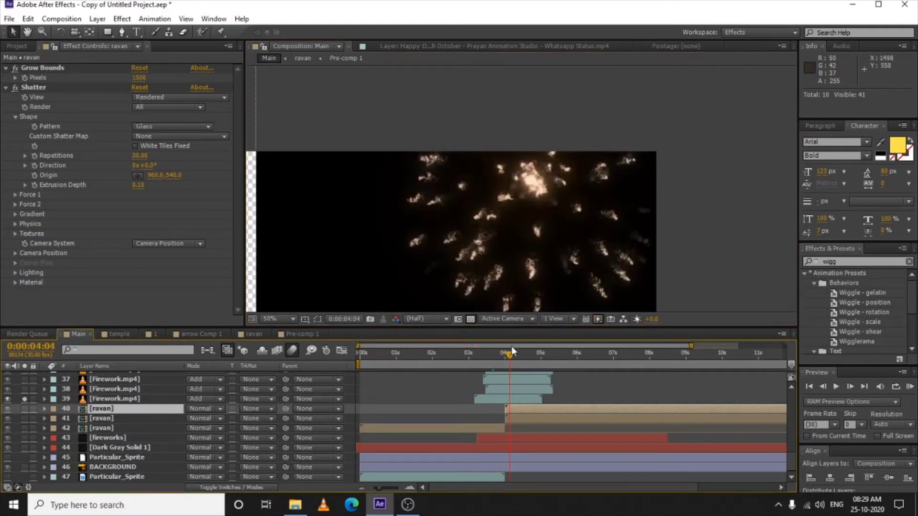
{"action": "left_click_drag", "start_coordinate": [517, 352], "coordinate": [497, 355]}
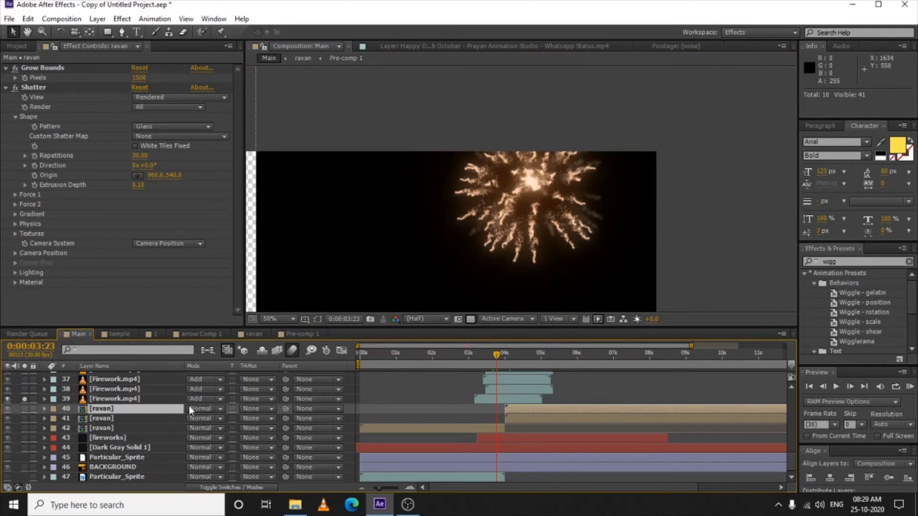
{"action": "left_click", "coordinate": [209, 397]}
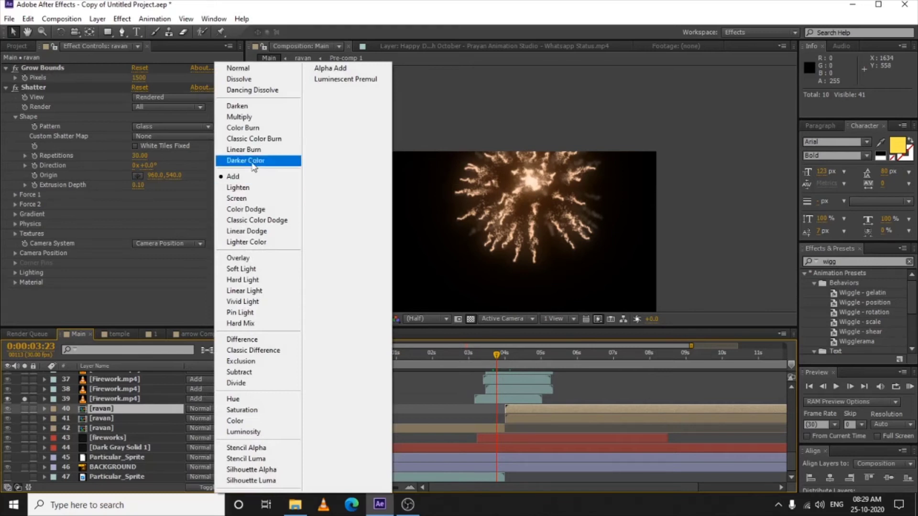
{"action": "left_click", "coordinate": [506, 390]}
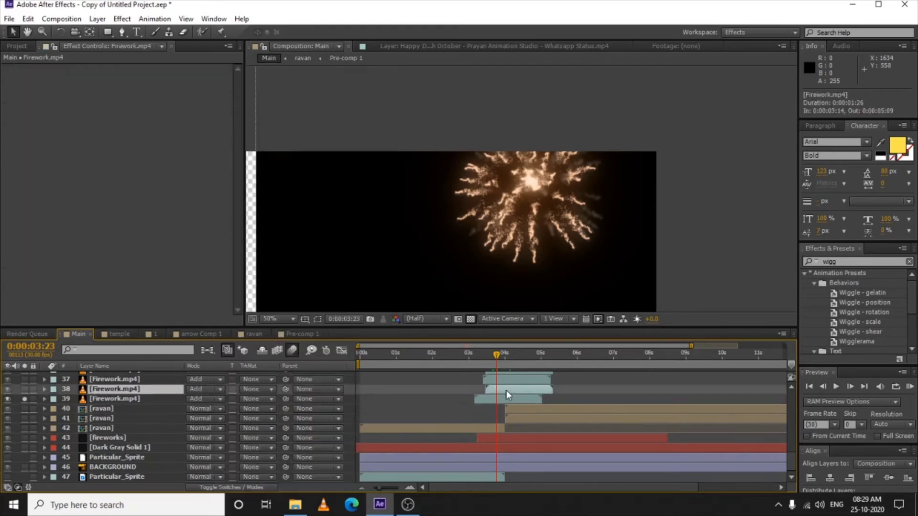
{"action": "left_click_drag", "start_coordinate": [503, 354], "coordinate": [497, 358]}
{"action": "scroll", "coordinate": [120, 401], "scroll_direction": "up", "scroll_amount": 5}
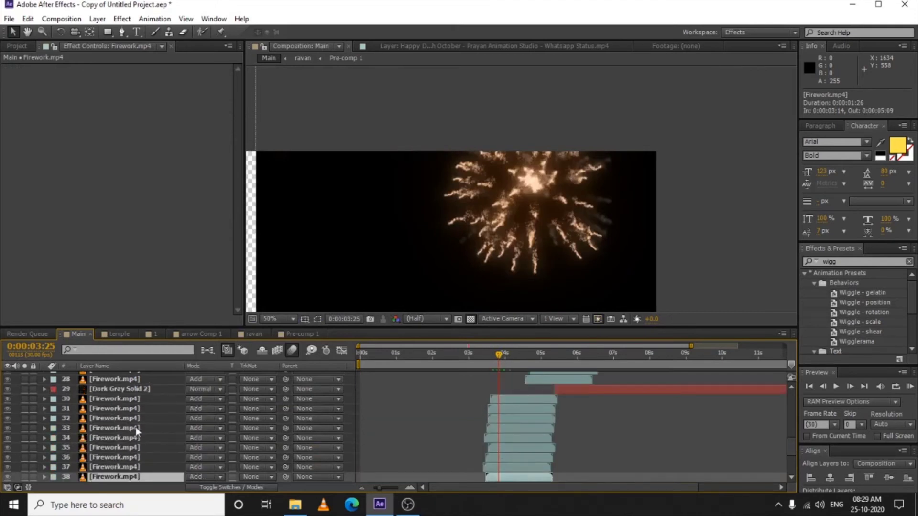
{"action": "scroll", "coordinate": [520, 382], "scroll_direction": "down", "scroll_amount": 2}
{"action": "mouse_move", "coordinate": [492, 353]}
{"action": "left_mouse_down"}
{"action": "mouse_move", "coordinate": [515, 354]}
{"action": "mouse_move", "coordinate": [500, 357]}
{"action": "left_mouse_up"}
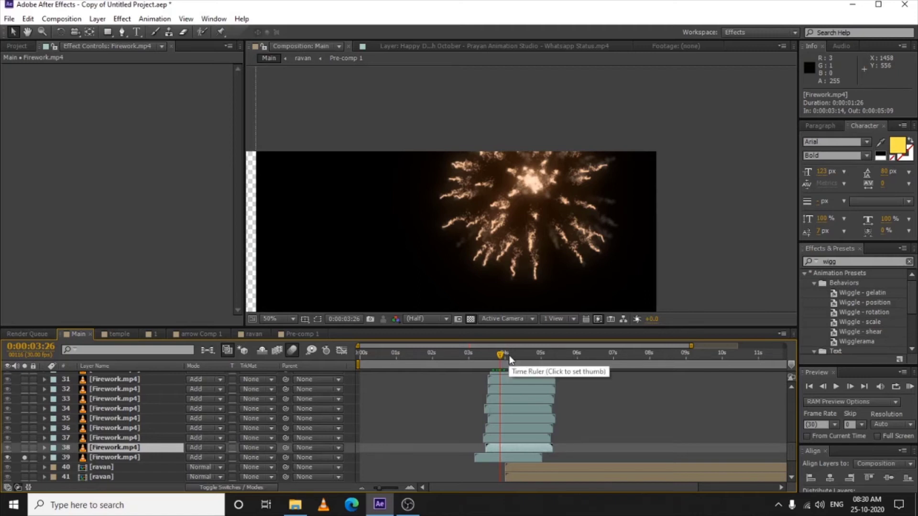
{"action": "left_click_drag", "start_coordinate": [506, 354], "coordinate": [510, 357]}
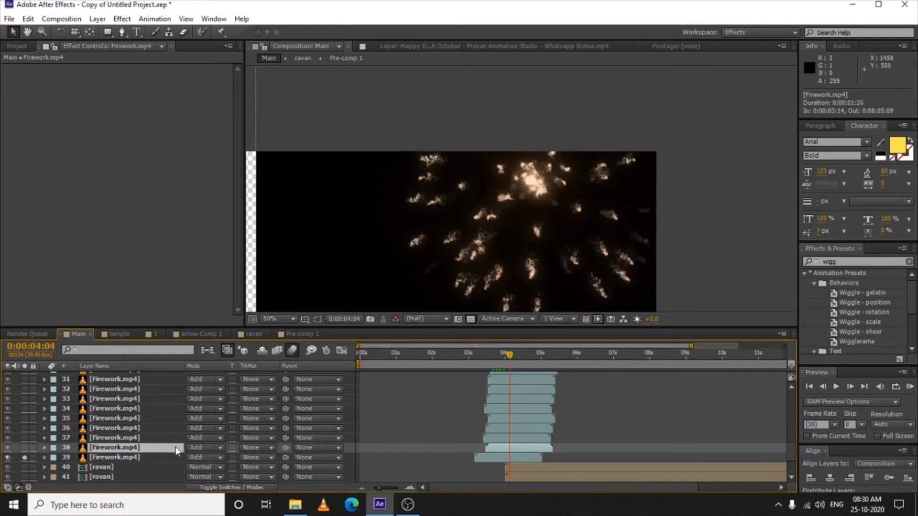
{"action": "left_click", "coordinate": [125, 456]}
{"action": "scroll", "coordinate": [122, 413], "scroll_direction": "up", "scroll_amount": 3}
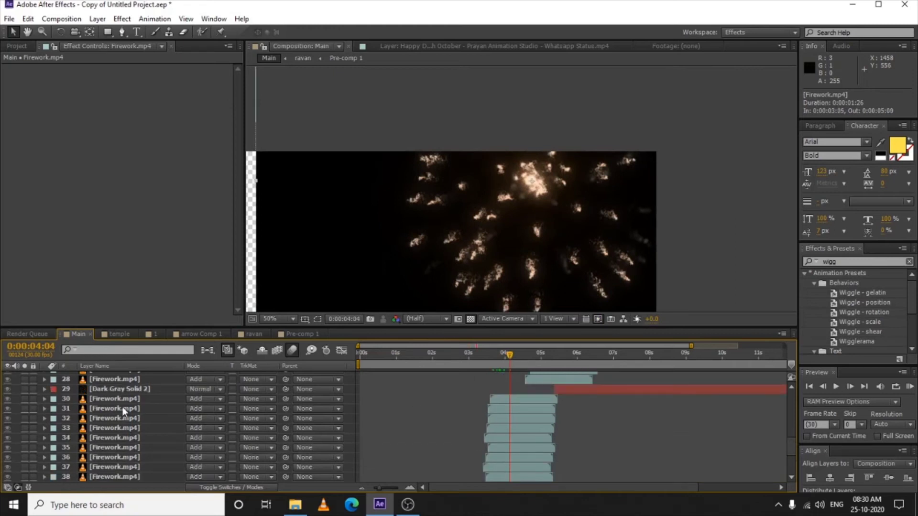
- Select firework layers 30–39, scrub around 0:00:04:00, and turn off layer 39's solo
{"action": "left_click", "coordinate": [127, 398], "text": "shift"}
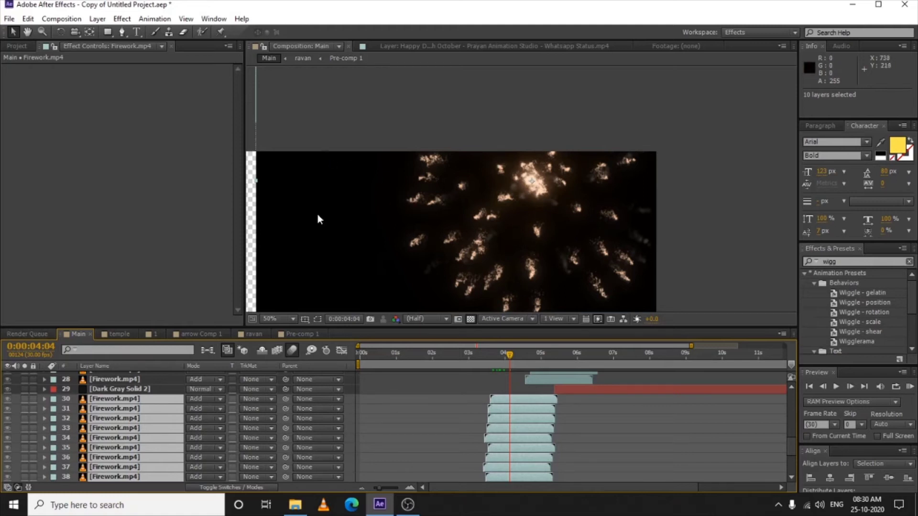
{"action": "scroll", "coordinate": [457, 404], "scroll_direction": "down", "scroll_amount": 3}
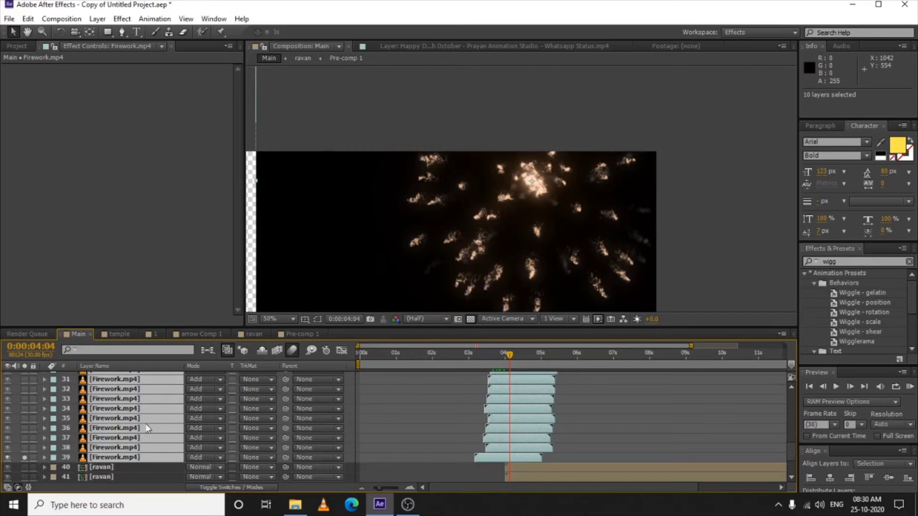
{"action": "left_click_drag", "start_coordinate": [509, 354], "coordinate": [518, 350]}
{"action": "left_click", "coordinate": [577, 380]}
{"action": "left_click", "coordinate": [508, 354]}
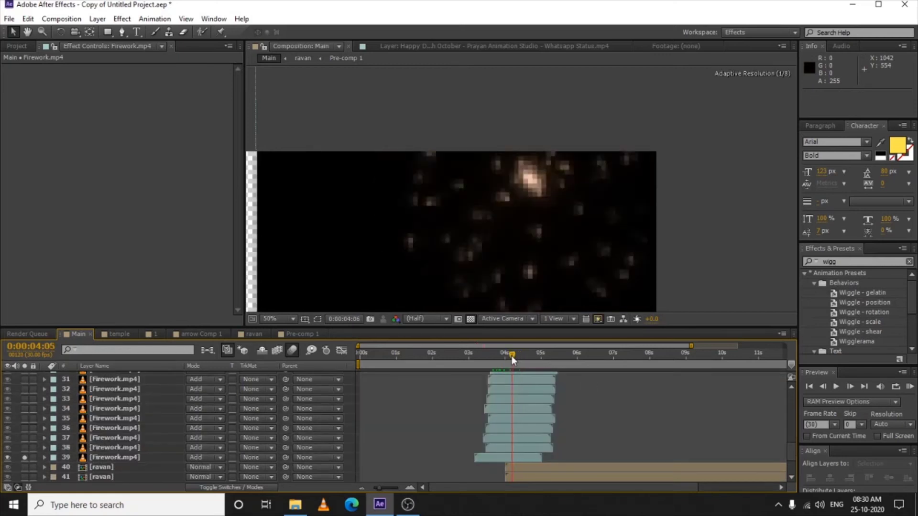
{"action": "left_click", "coordinate": [25, 457]}
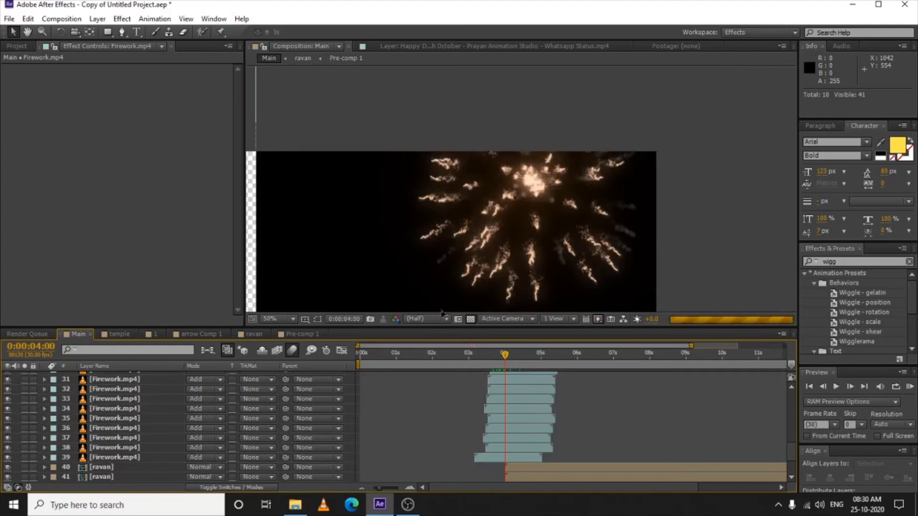
{"action": "scroll", "coordinate": [531, 229], "scroll_direction": "down", "scroll_amount": 2}
{"action": "scroll", "coordinate": [531, 229], "scroll_direction": "left", "scroll_amount": 3}
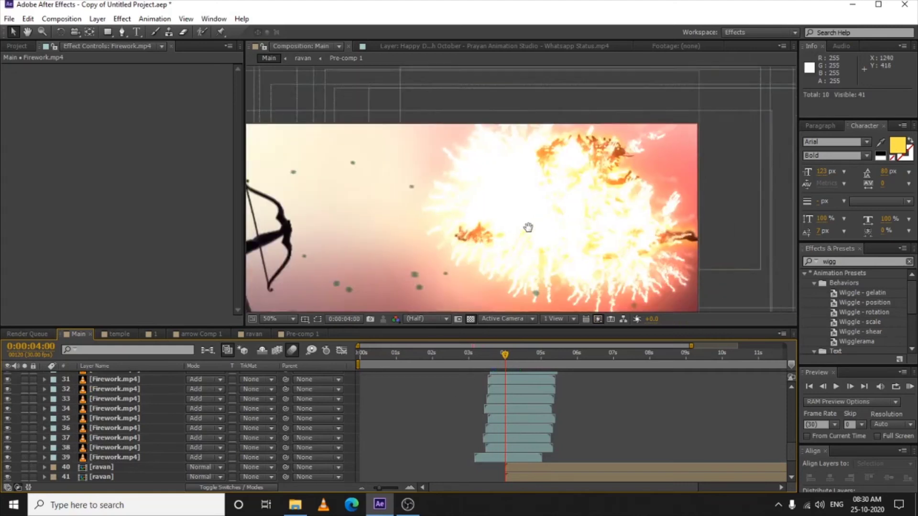
{"action": "left_click", "coordinate": [514, 356]}
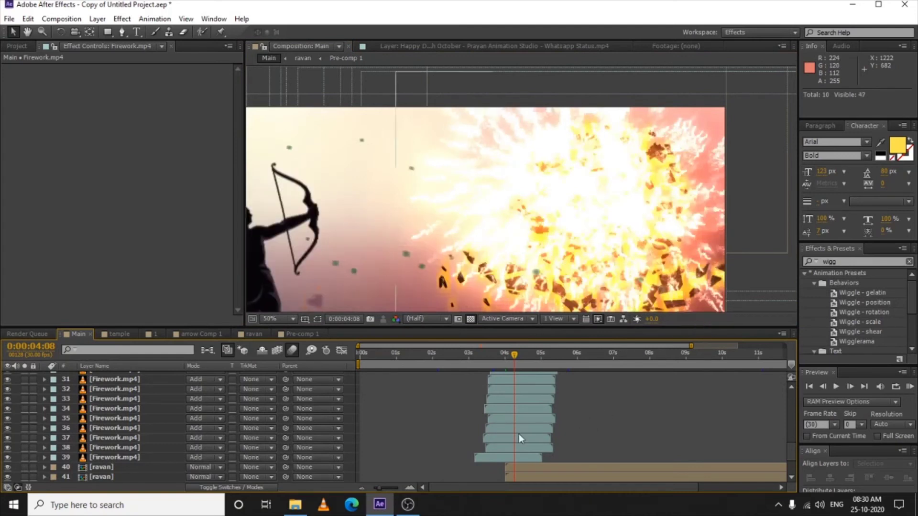
{"action": "scroll", "coordinate": [143, 455], "scroll_direction": "down", "scroll_amount": 3}
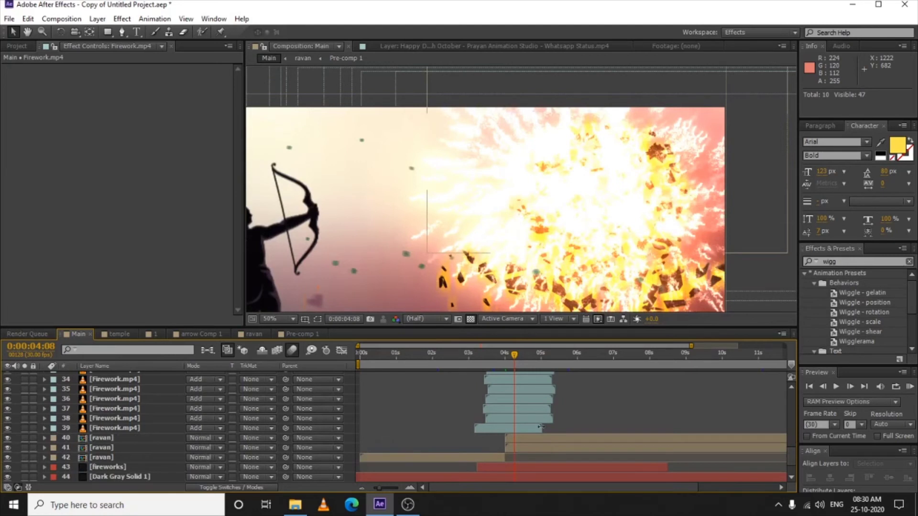
- Pan the viewer up-left, go to 0:00:03:26, and select ravan layer 41 to show its Shatter
{"action": "key", "text": "h"}
{"action": "left_click_drag", "start_coordinate": [522, 219], "coordinate": [498, 182]}
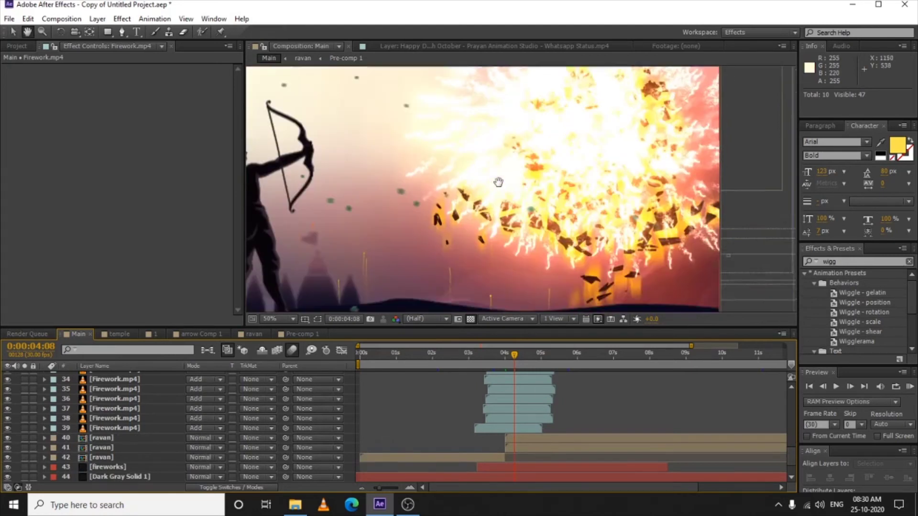
{"action": "key", "text": "v"}
{"action": "left_click", "coordinate": [488, 354]}
{"action": "left_click", "coordinate": [498, 355]}
{"action": "left_click", "coordinate": [454, 460]}
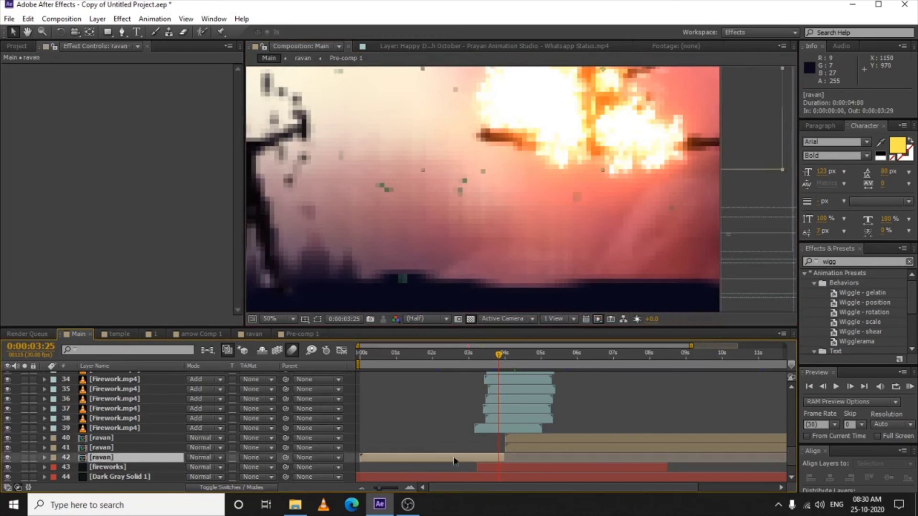
{"action": "left_click", "coordinate": [502, 357]}
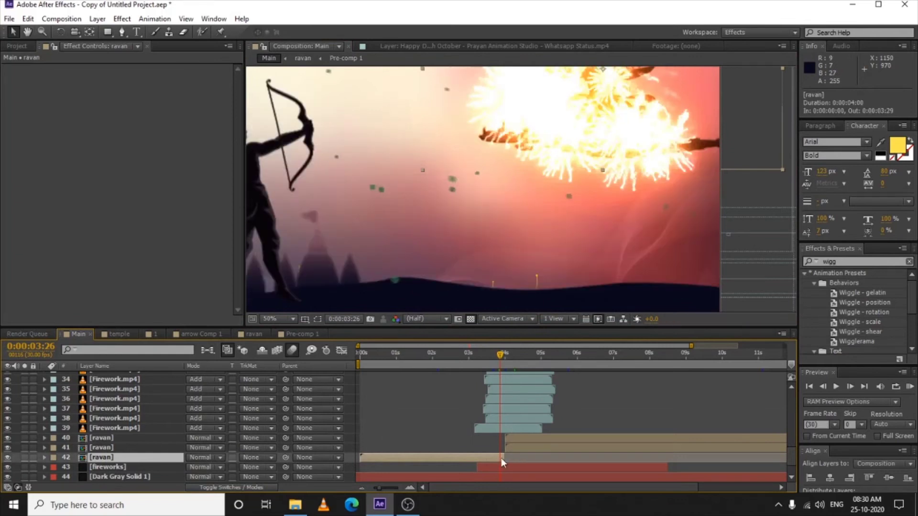
{"action": "left_click", "coordinate": [109, 450]}
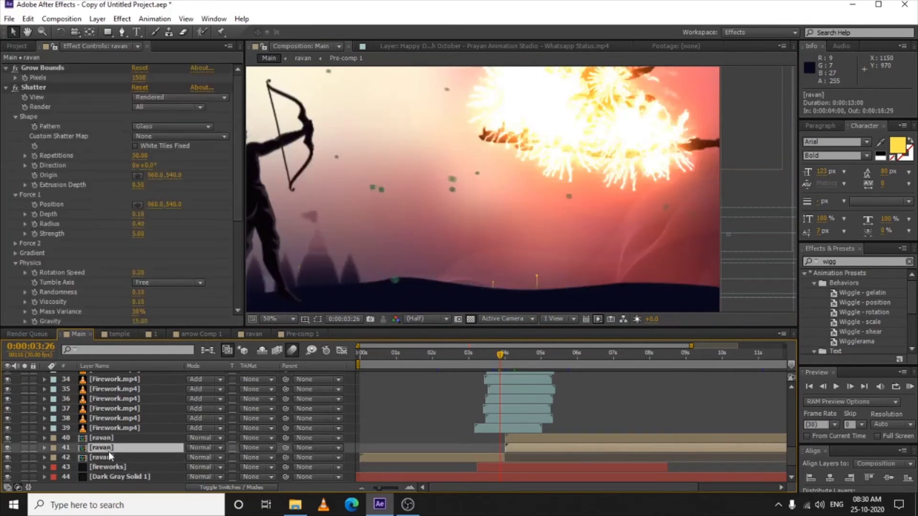
- Set the time to 0:00:04:06 and briefly solo, then unsolo, ravan layer 41
{"action": "left_click", "coordinate": [513, 357]}
{"action": "left_click_drag", "start_coordinate": [513, 356], "coordinate": [512, 357]}
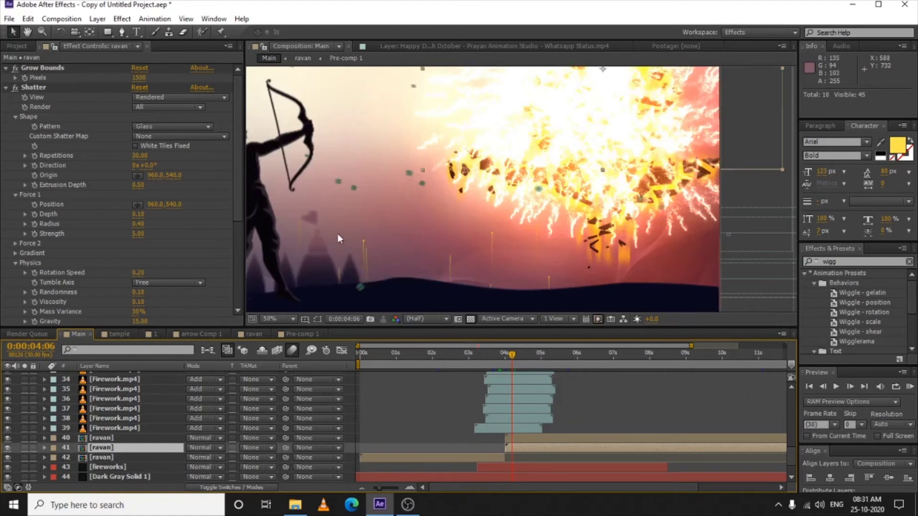
{"action": "scroll", "coordinate": [48, 137], "scroll_direction": "down", "scroll_amount": 1}
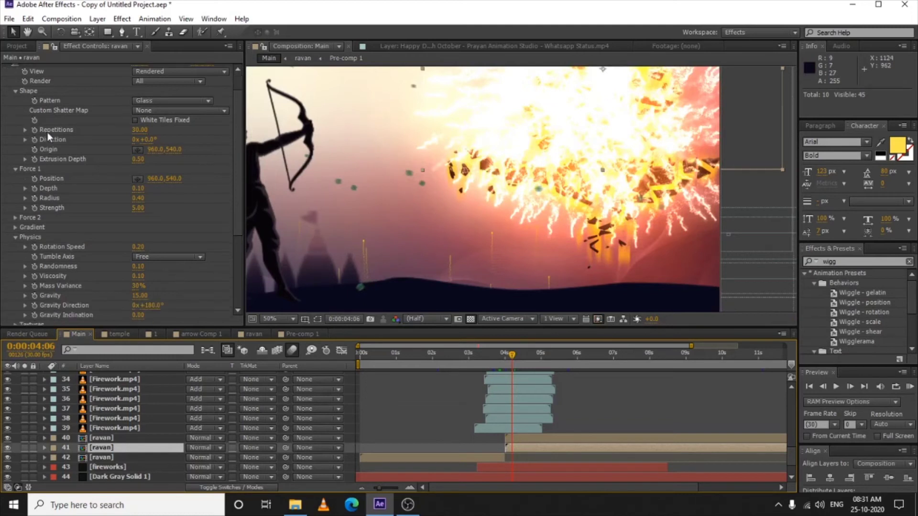
{"action": "left_click", "coordinate": [24, 447]}
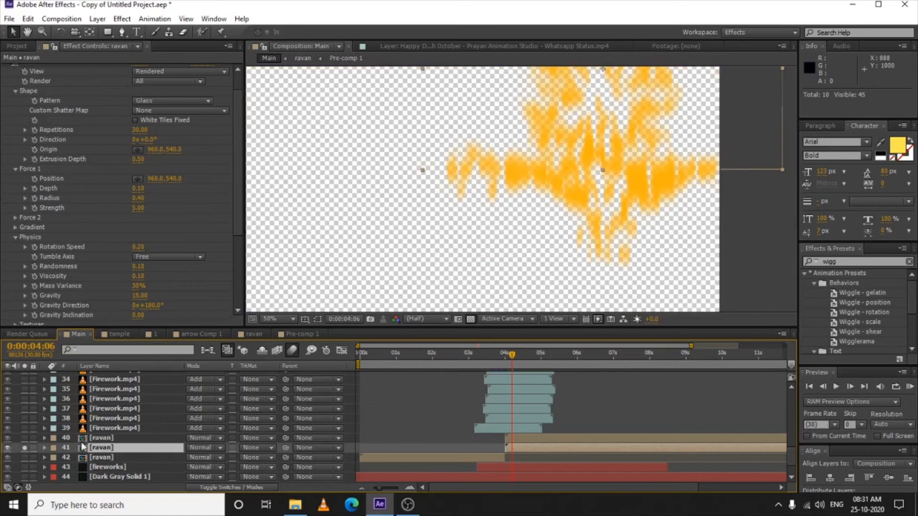
{"action": "left_click", "coordinate": [24, 447]}
- Solo ravan layer 40, move to 0:00:04:13, and select the layer in the viewer
{"action": "left_click", "coordinate": [24, 438]}
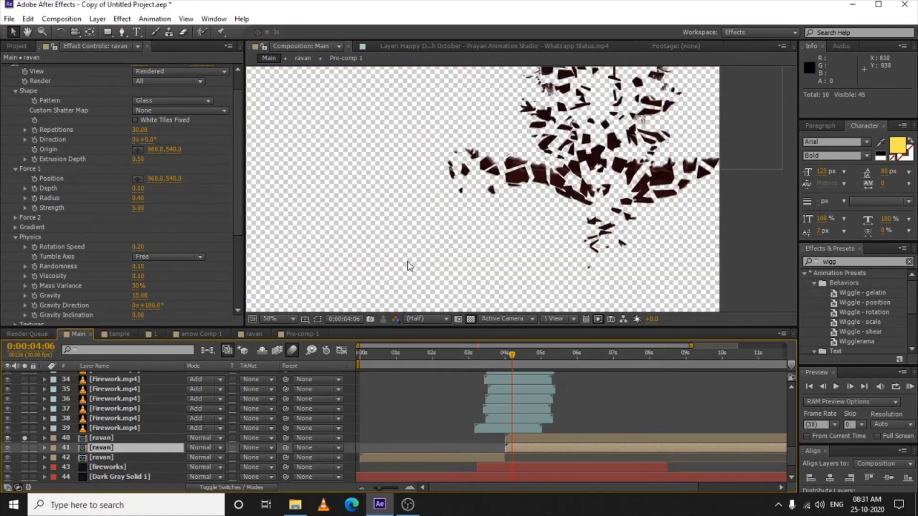
{"action": "scroll", "coordinate": [416, 194], "scroll_direction": "down", "scroll_amount": 1}
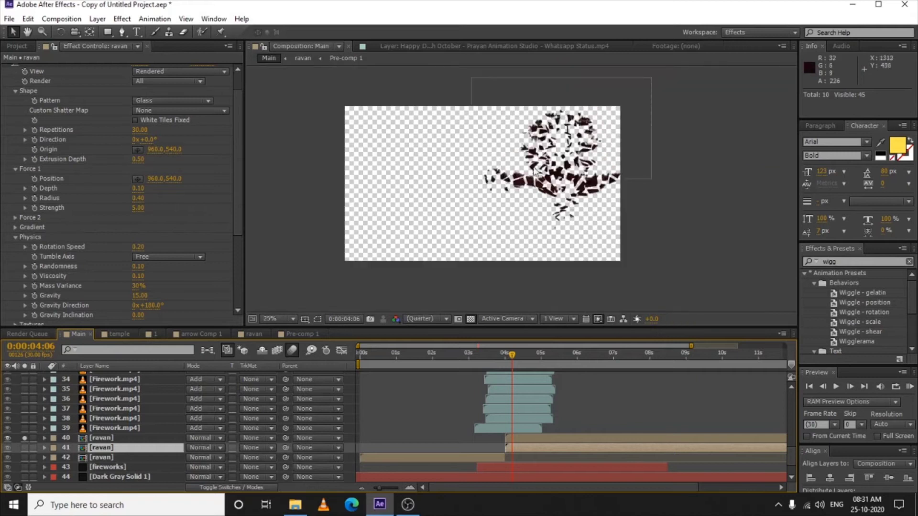
{"action": "left_click_drag", "start_coordinate": [515, 355], "coordinate": [521, 354]}
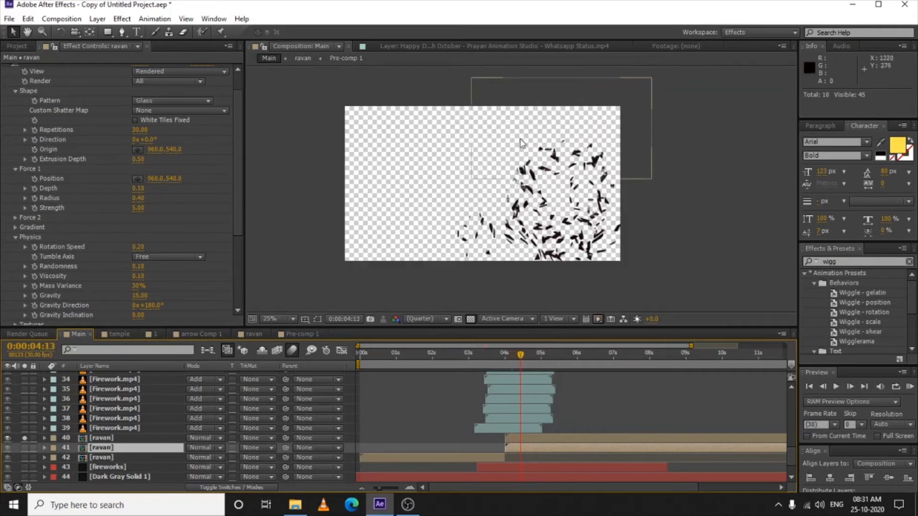
{"action": "left_click", "coordinate": [646, 80]}
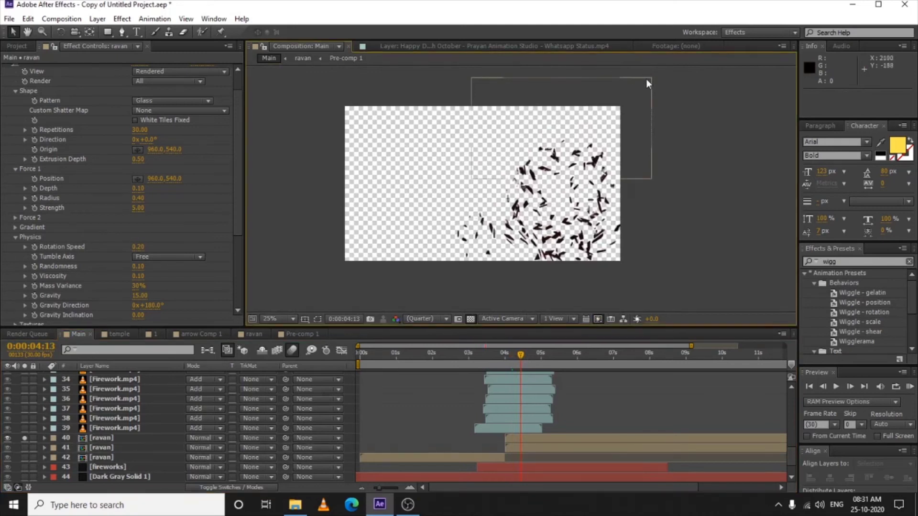
{"action": "left_click", "coordinate": [646, 80]}
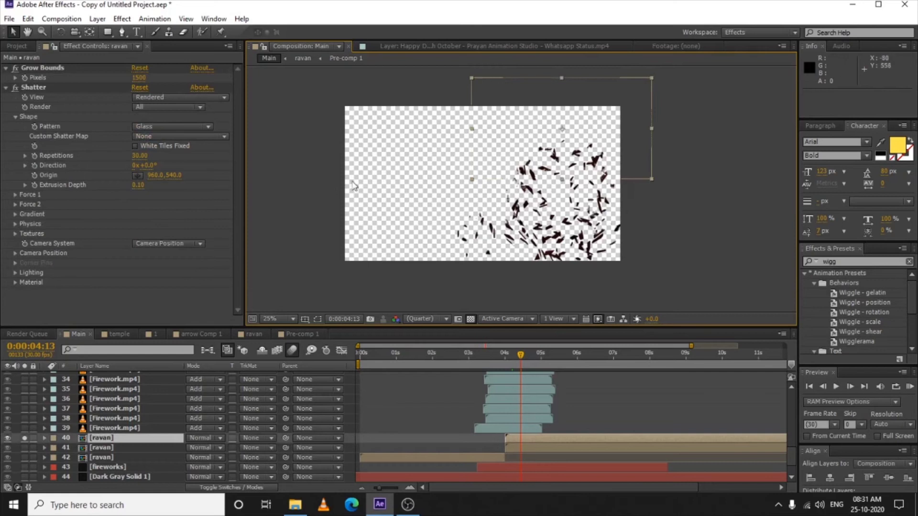
- Toggle Grow Bounds off and back on to compare the fragments, then select Shatter
{"action": "left_click", "coordinate": [14, 68]}
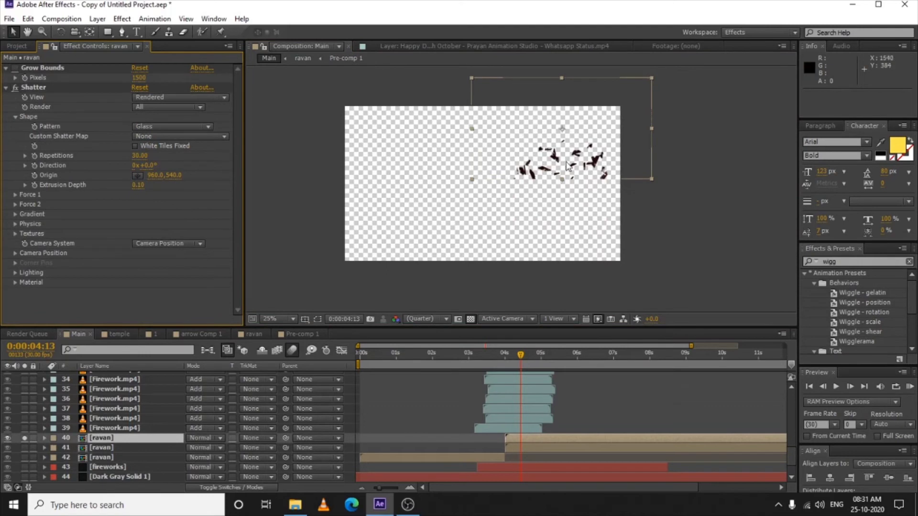
{"action": "left_click", "coordinate": [14, 69]}
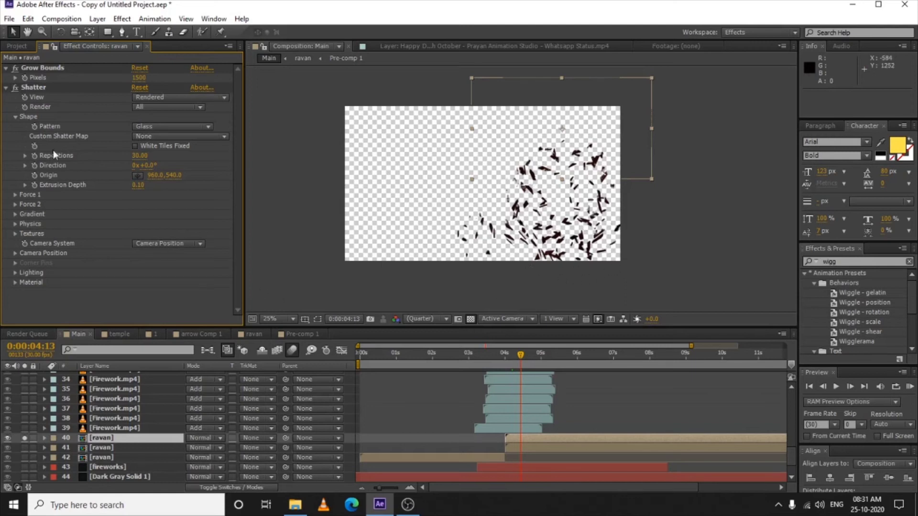
{"action": "left_click", "coordinate": [42, 87]}
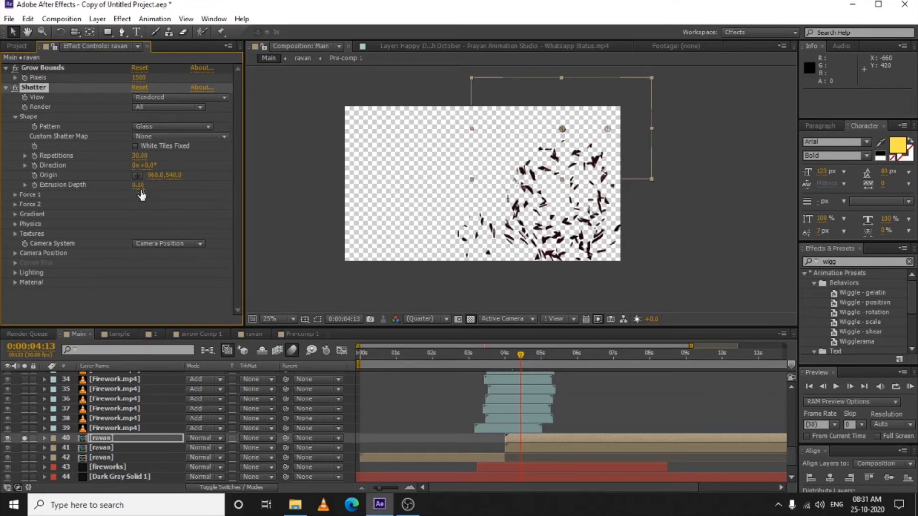
- Review Shatter's Physics at 0:00:04:16, collapse Shatter, and turn off layer 40's solo
{"action": "left_click", "coordinate": [15, 224]}
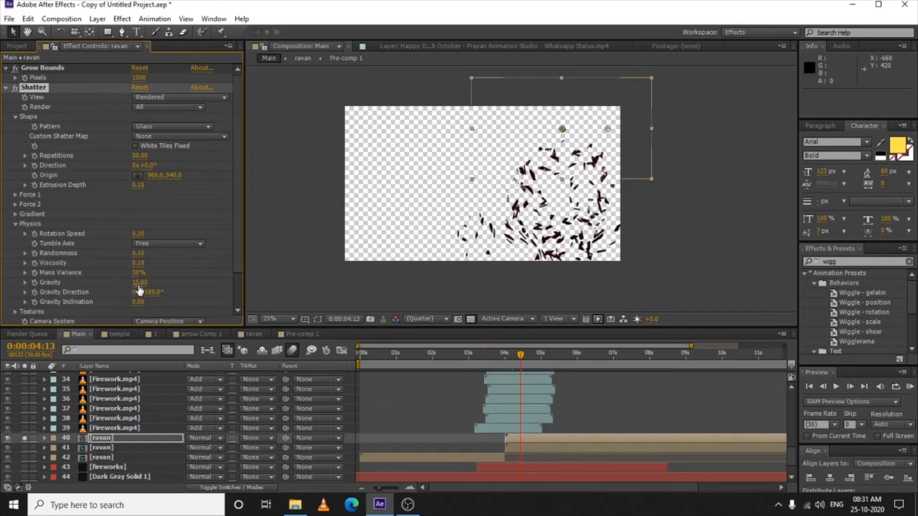
{"action": "left_click", "coordinate": [537, 360]}
{"action": "left_click_drag", "start_coordinate": [537, 360], "coordinate": [525, 359]}
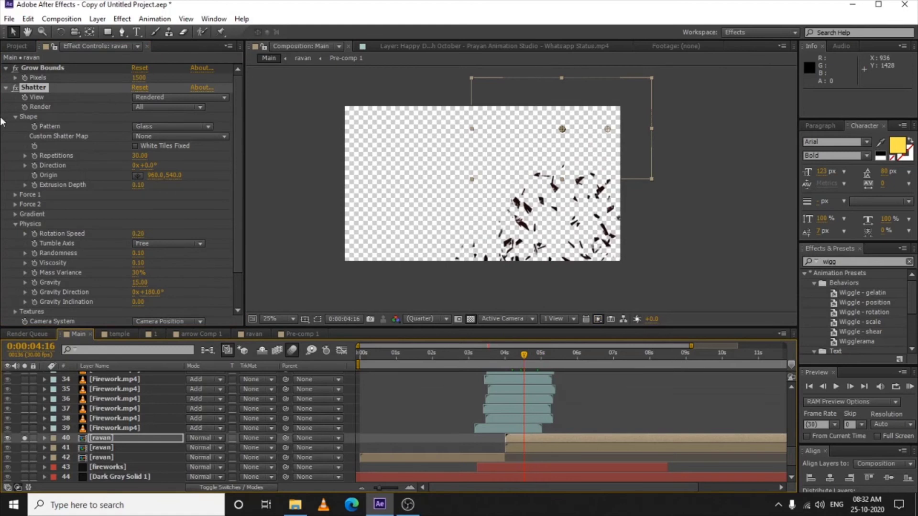
{"action": "left_click", "coordinate": [6, 87]}
{"action": "left_click", "coordinate": [24, 438]}
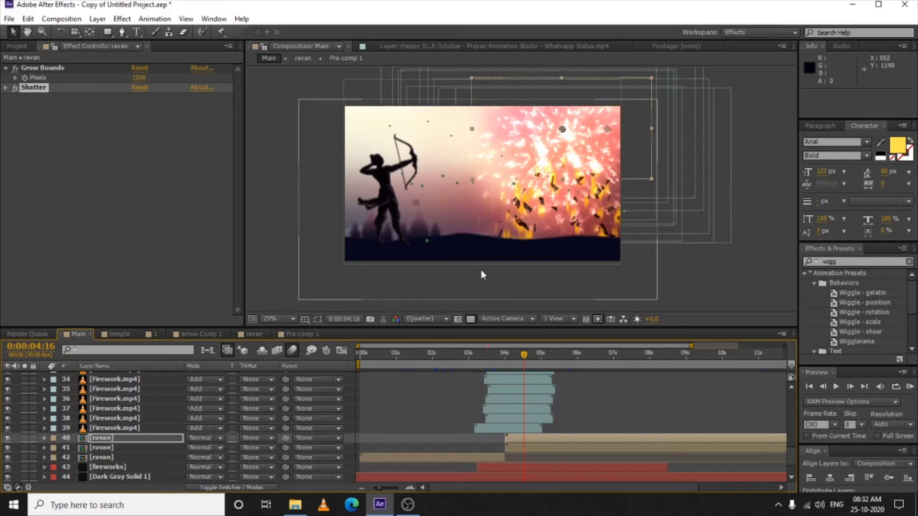
- Select ravan layers 41 and 40 in turn to compare their Effect Controls
{"action": "left_click", "coordinate": [108, 448]}
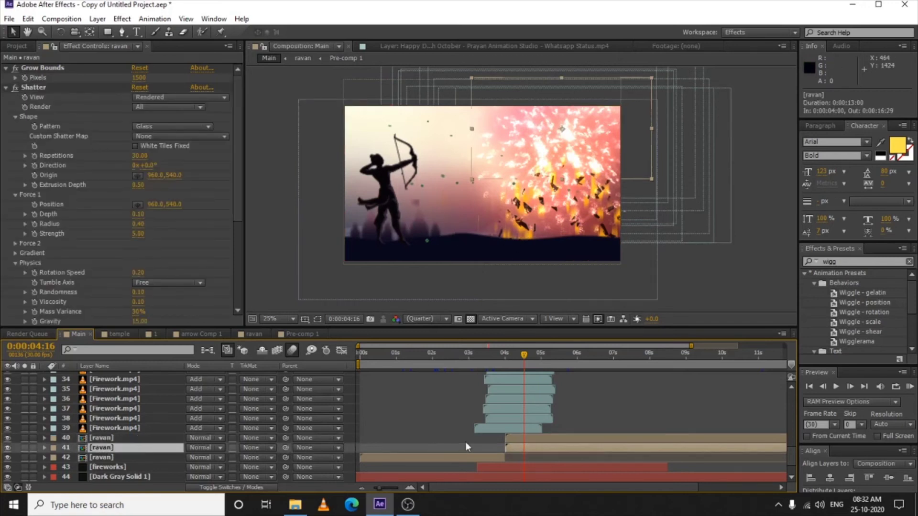
{"action": "left_click", "coordinate": [508, 439]}
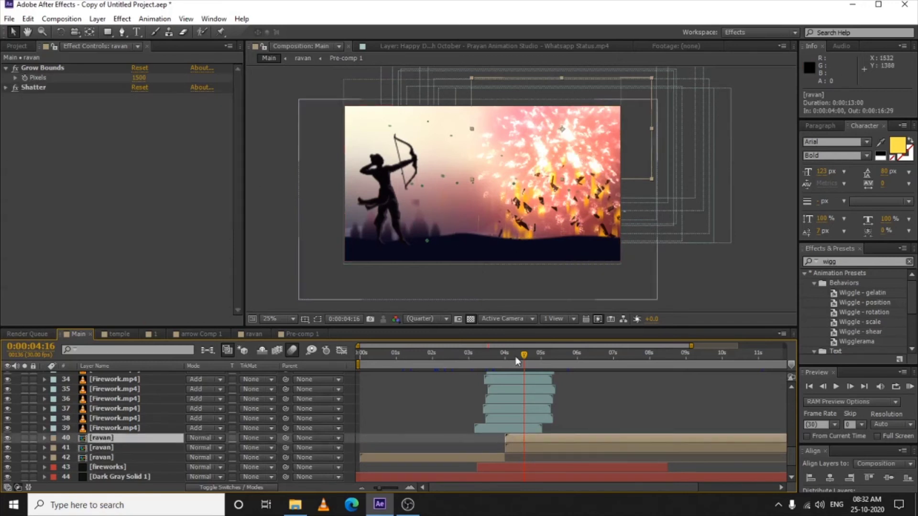
{"action": "left_click", "coordinate": [530, 447]}
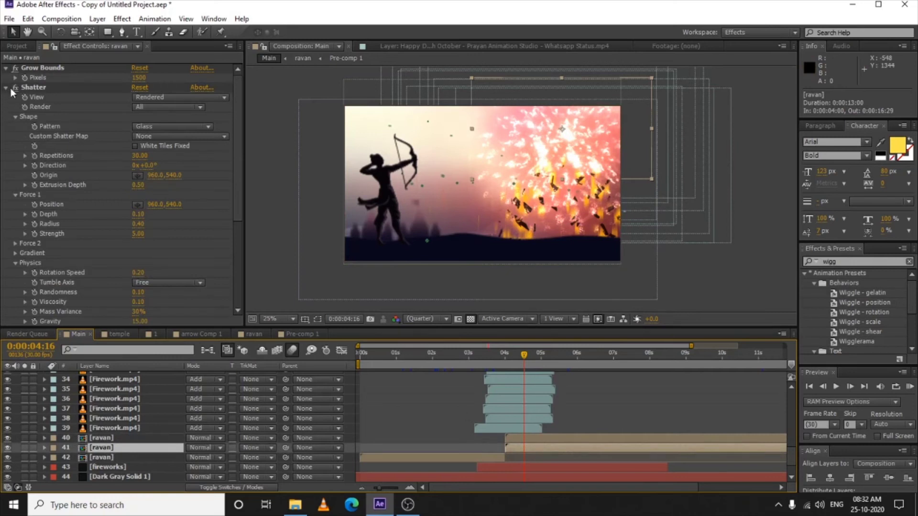
{"action": "scroll", "coordinate": [85, 185], "scroll_direction": "down", "scroll_amount": 2}
{"action": "scroll", "coordinate": [85, 185], "scroll_direction": "up", "scroll_amount": 2}
{"action": "scroll", "coordinate": [42, 143], "scroll_direction": "down", "scroll_amount": 2}
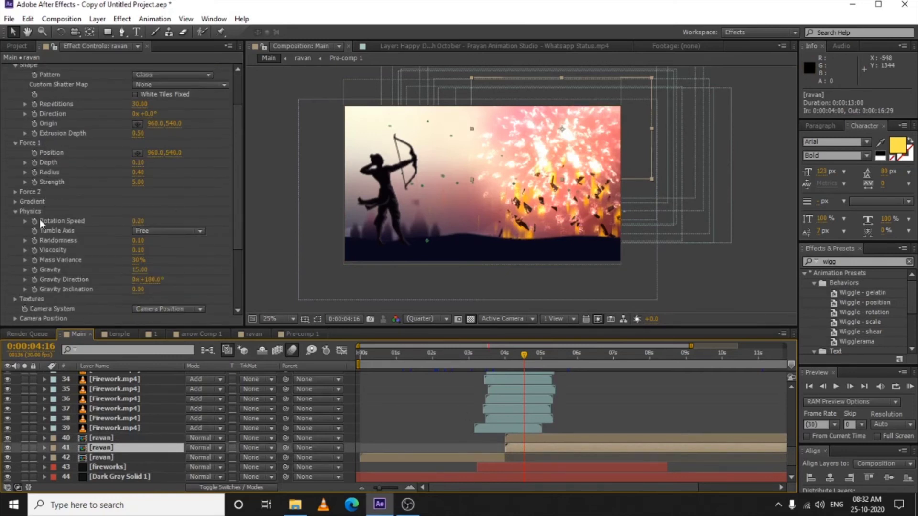
{"action": "scroll", "coordinate": [48, 283], "scroll_direction": "down", "scroll_amount": 4}
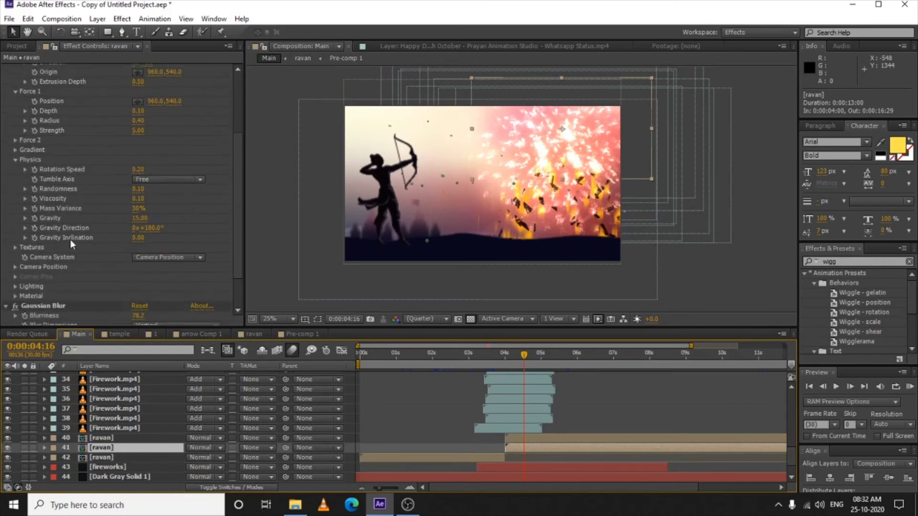
- Inspect Gaussian Blur, keeping Blur Dimensions at Vertical
{"action": "left_click", "coordinate": [46, 262]}
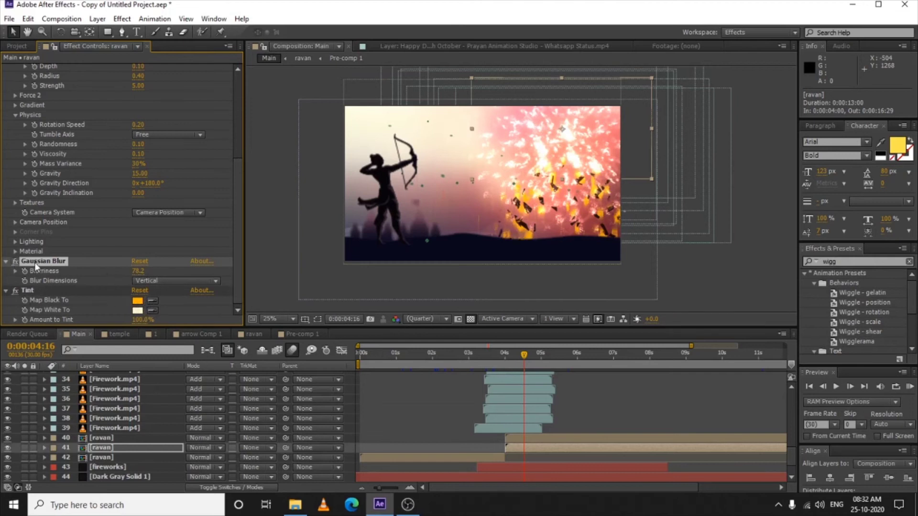
{"action": "left_click", "coordinate": [148, 282]}
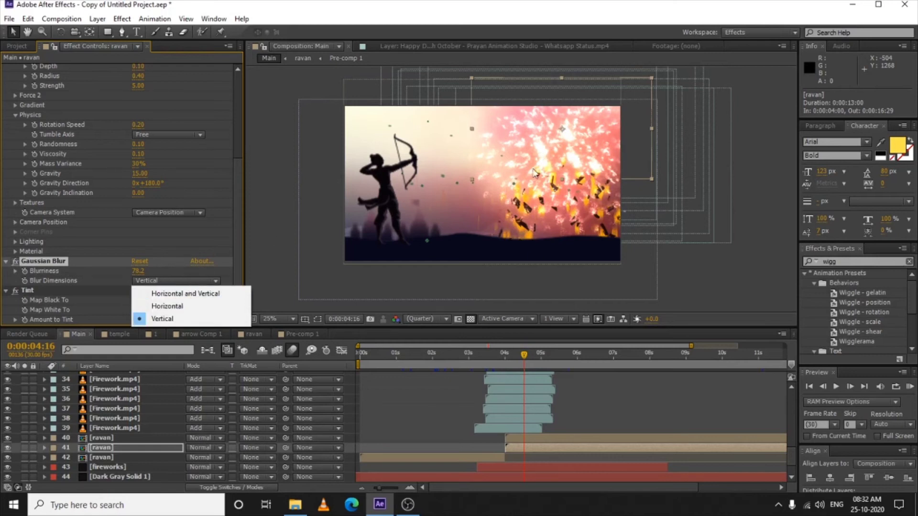
{"action": "left_click", "coordinate": [531, 354]}
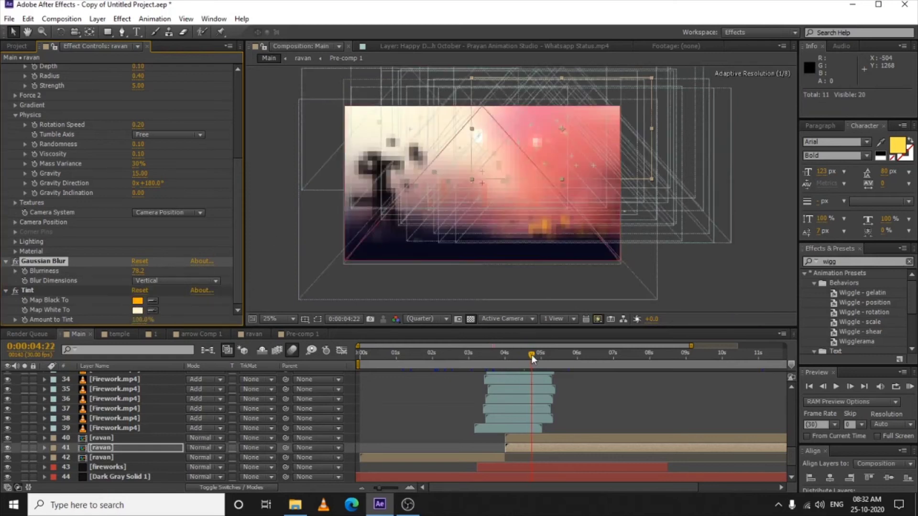
{"action": "scroll", "coordinate": [125, 437], "scroll_direction": "down", "scroll_amount": 1}
- Select the fireworks layer, set the viewer to Fit up to 100%, and go to 0:00:04:27
{"action": "left_click", "coordinate": [126, 435]}
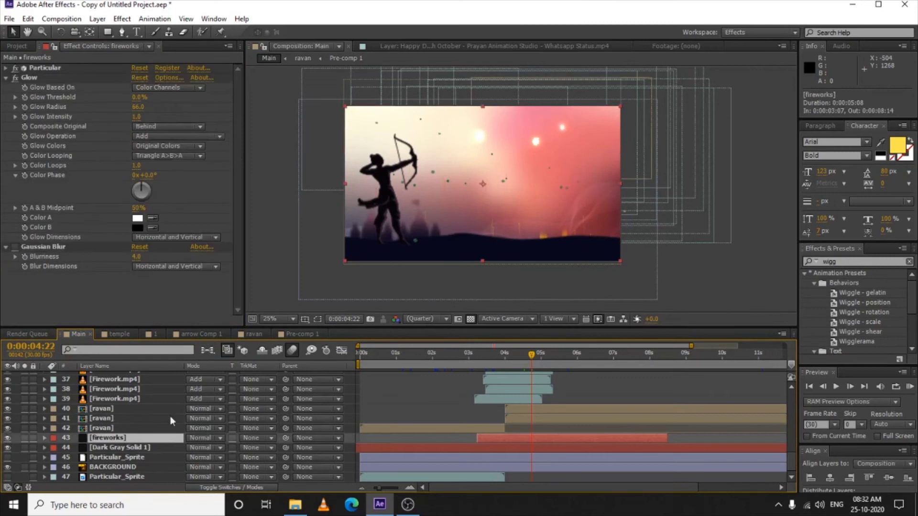
{"action": "left_click", "coordinate": [271, 319]}
{"action": "left_click", "coordinate": [301, 124]}
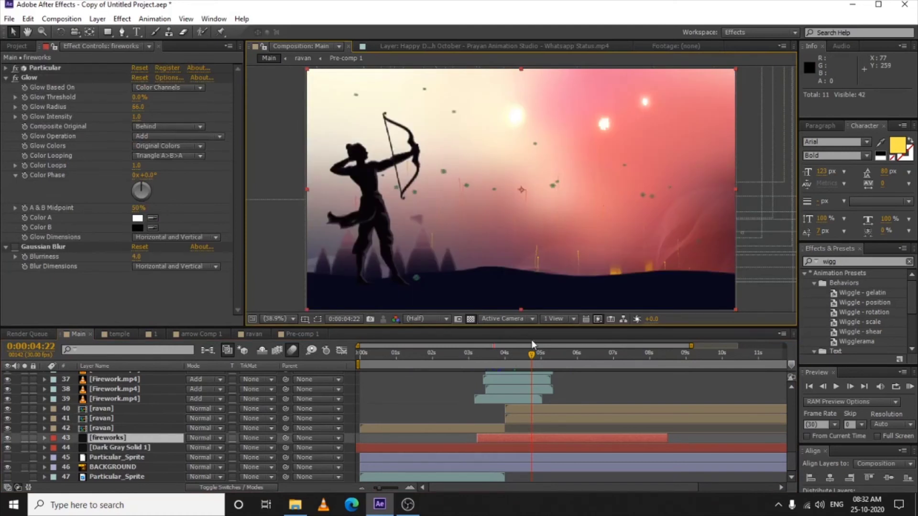
{"action": "left_click", "coordinate": [538, 352]}
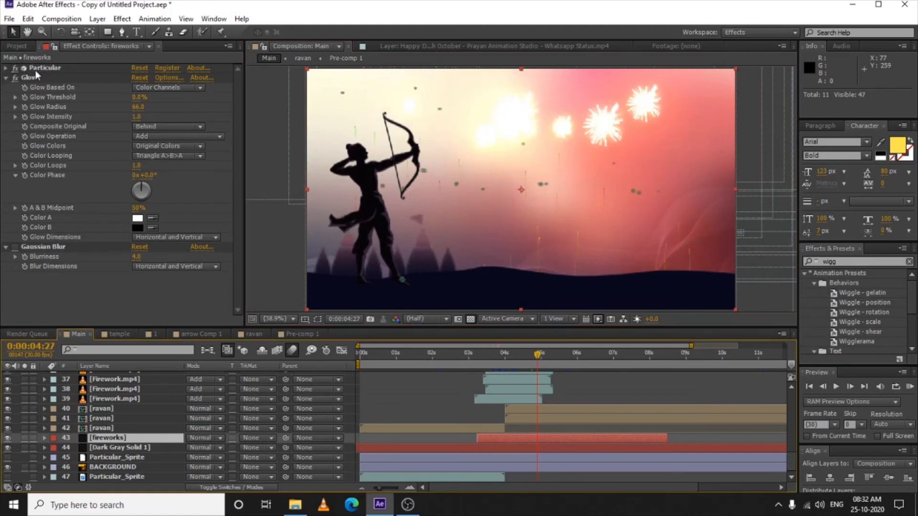
- Expand the Particular effect and launch its Effects Builder
{"action": "left_click", "coordinate": [6, 70]}
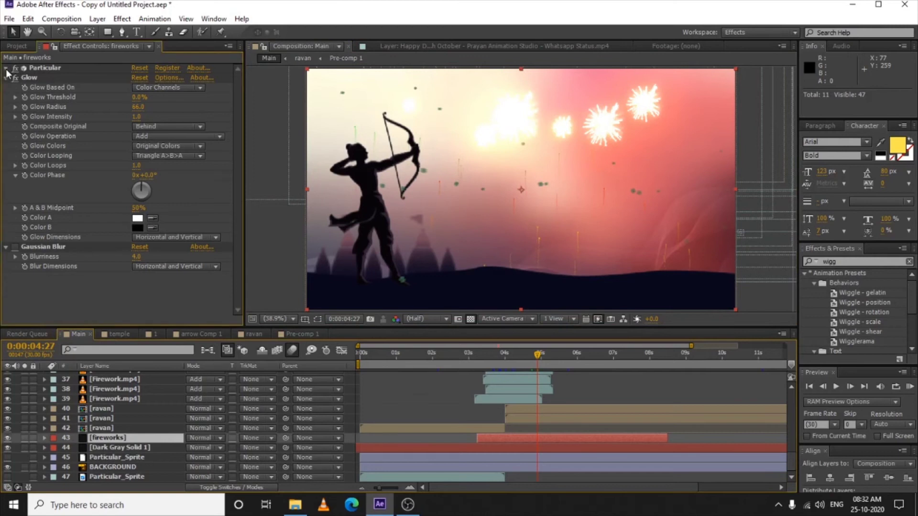
{"action": "left_click", "coordinate": [6, 69]}
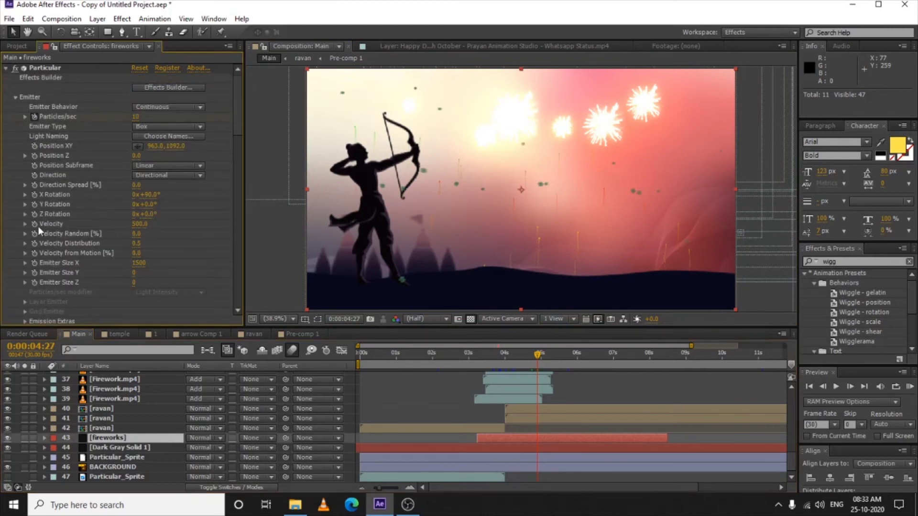
{"action": "left_click", "coordinate": [158, 88]}
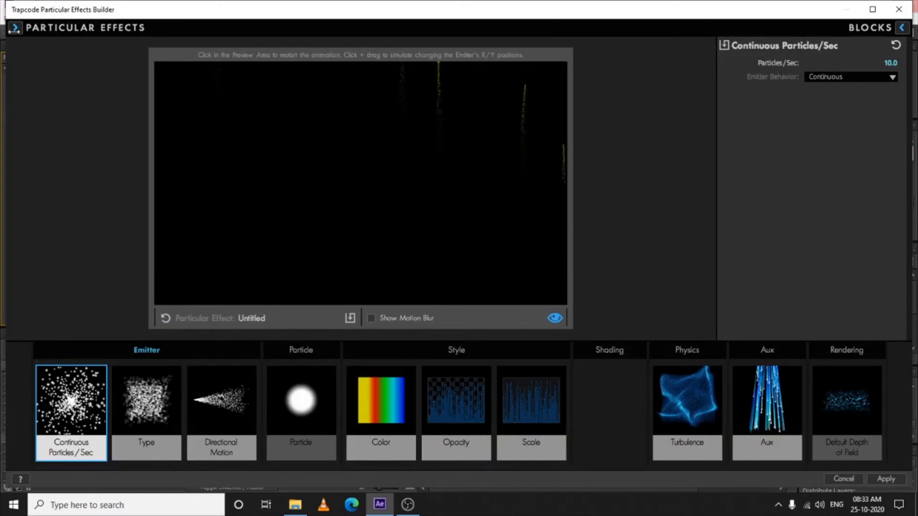
- Scroll the builder's presets down to Fireworks, then cancel without applying any preset
{"action": "left_click", "coordinate": [15, 28]}
{"action": "scroll", "coordinate": [217, 177], "scroll_direction": "down", "scroll_amount": 10}
{"action": "scroll", "coordinate": [215, 181], "scroll_direction": "down", "scroll_amount": 5}
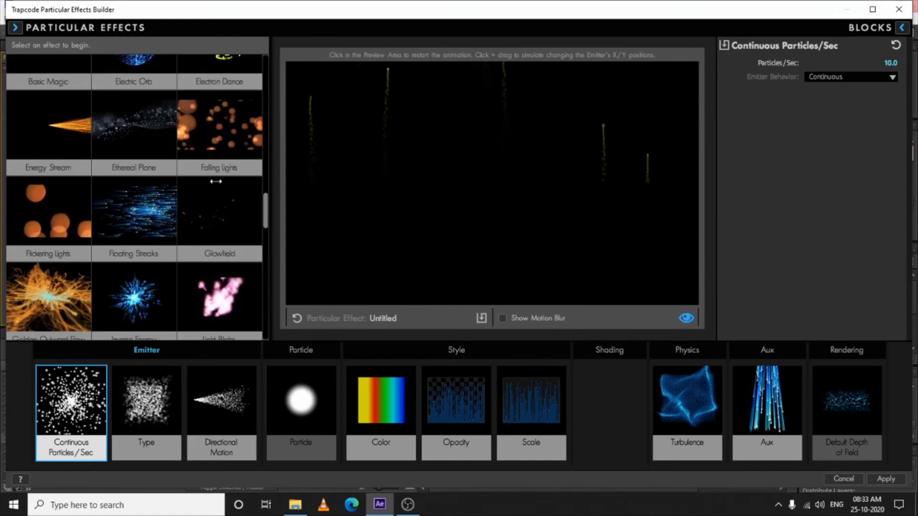
{"action": "scroll", "coordinate": [215, 182], "scroll_direction": "down", "scroll_amount": 8}
{"action": "scroll", "coordinate": [215, 181], "scroll_direction": "down", "scroll_amount": 7}
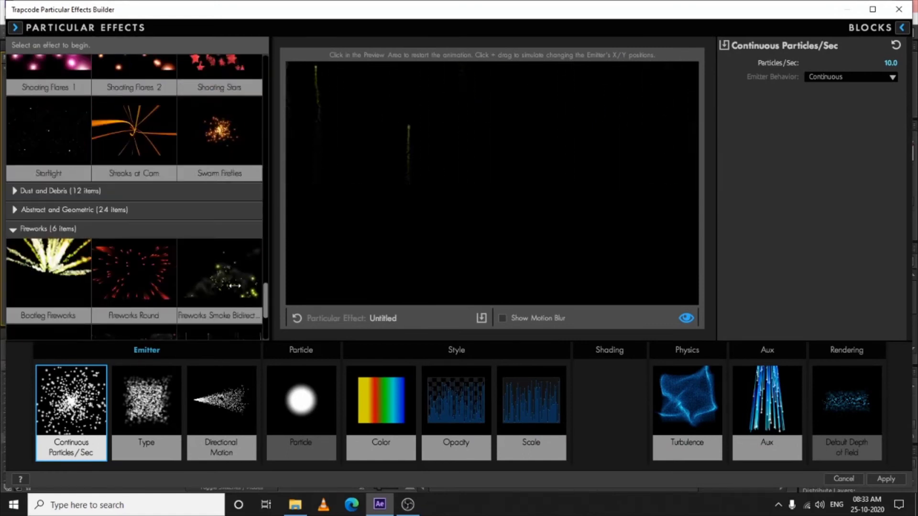
{"action": "scroll", "coordinate": [234, 285], "scroll_direction": "down", "scroll_amount": 2}
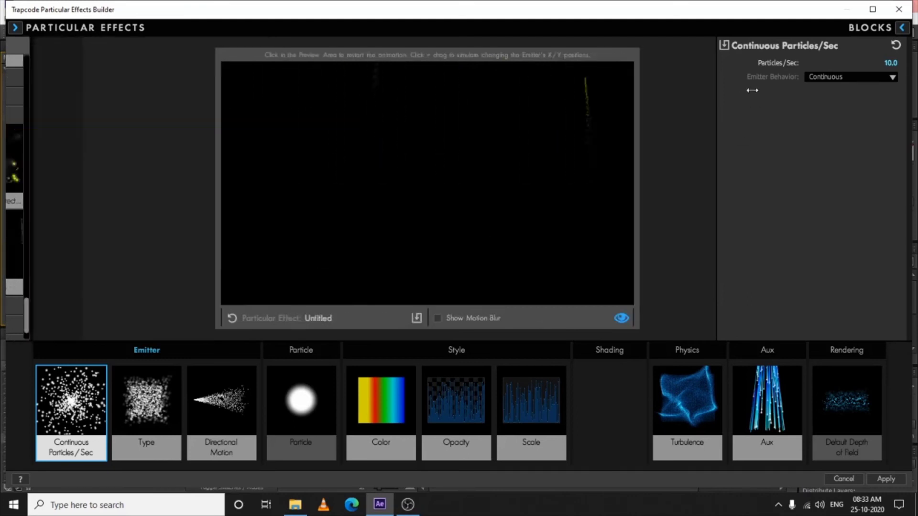
{"action": "left_click", "coordinate": [848, 479]}
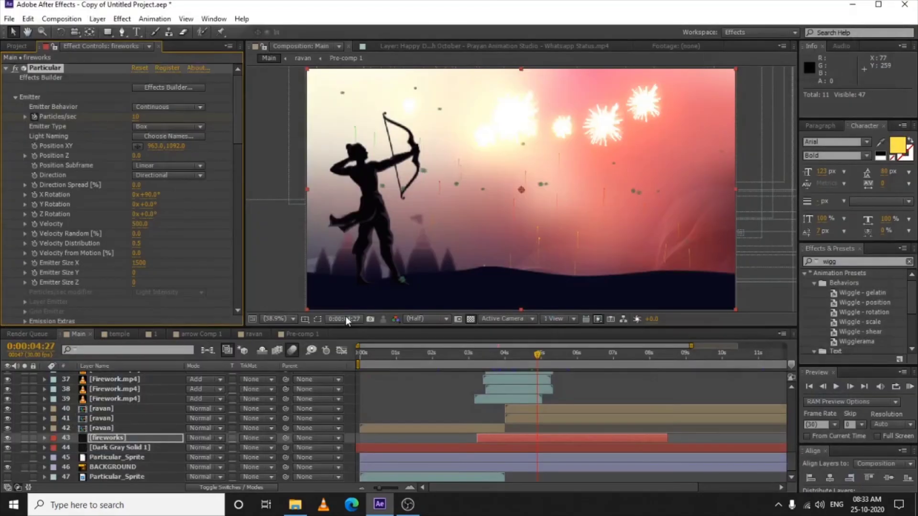
- Expand and collapse Particular's Color over Life gradient, then step forward one frame
{"action": "scroll", "coordinate": [53, 213], "scroll_direction": "down", "scroll_amount": 10}
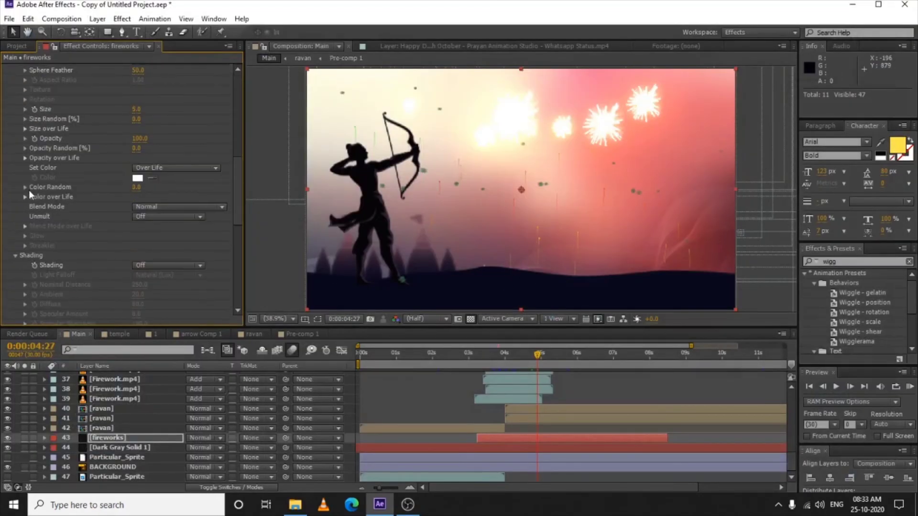
{"action": "left_click", "coordinate": [25, 197]}
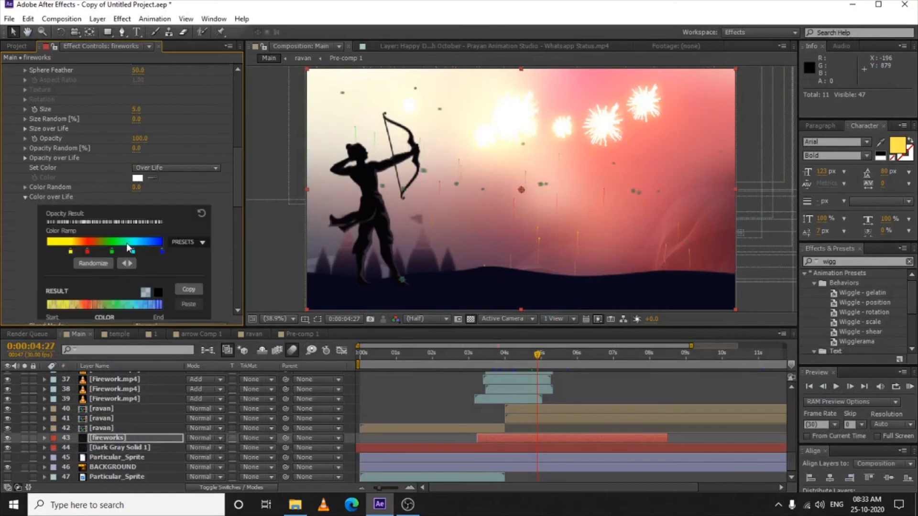
{"action": "left_click", "coordinate": [25, 197]}
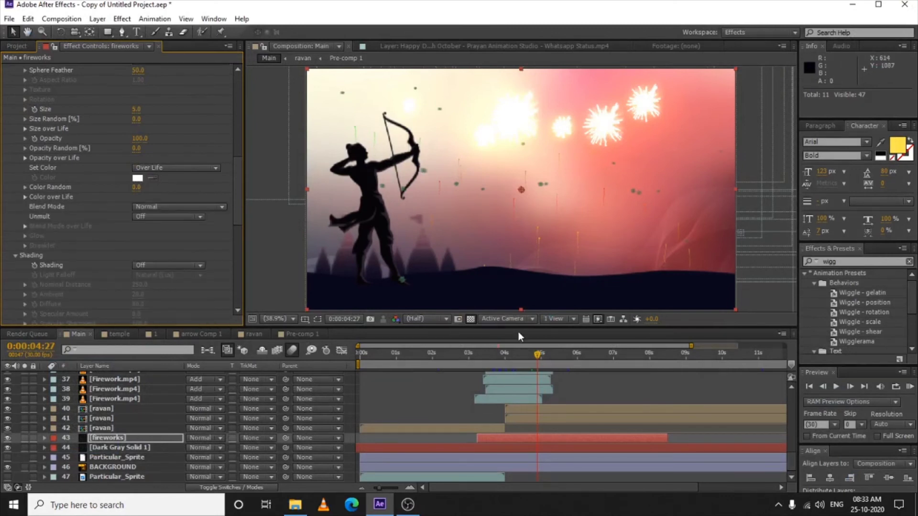
{"action": "left_click", "coordinate": [540, 357]}
{"action": "scroll", "coordinate": [549, 415], "scroll_direction": "up", "scroll_amount": 4}
{"action": "scroll", "coordinate": [553, 419], "scroll_direction": "up", "scroll_amount": 2}
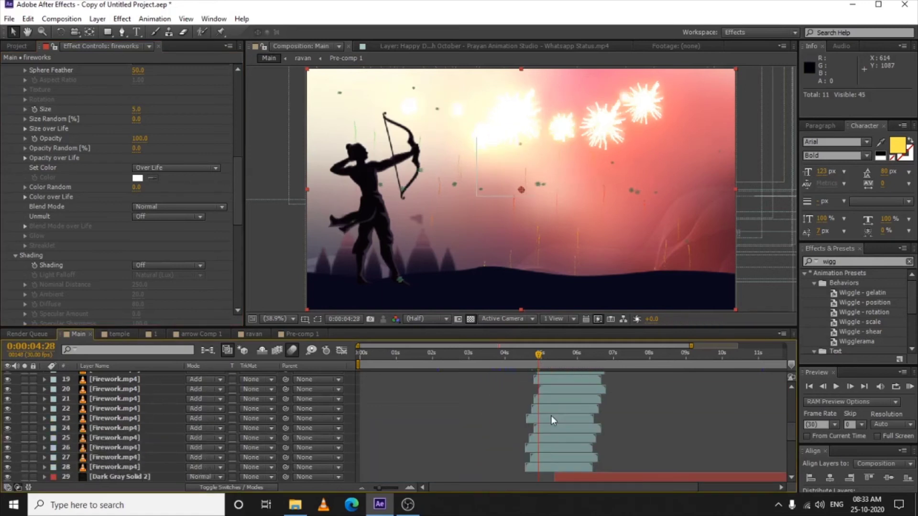
- Select a Firework.mp4 layer, move to 0:00:05:18, and zoom the viewer out to 33.3%
{"action": "left_click", "coordinate": [550, 415]}
{"action": "scroll", "coordinate": [550, 401], "scroll_direction": "up", "scroll_amount": 2}
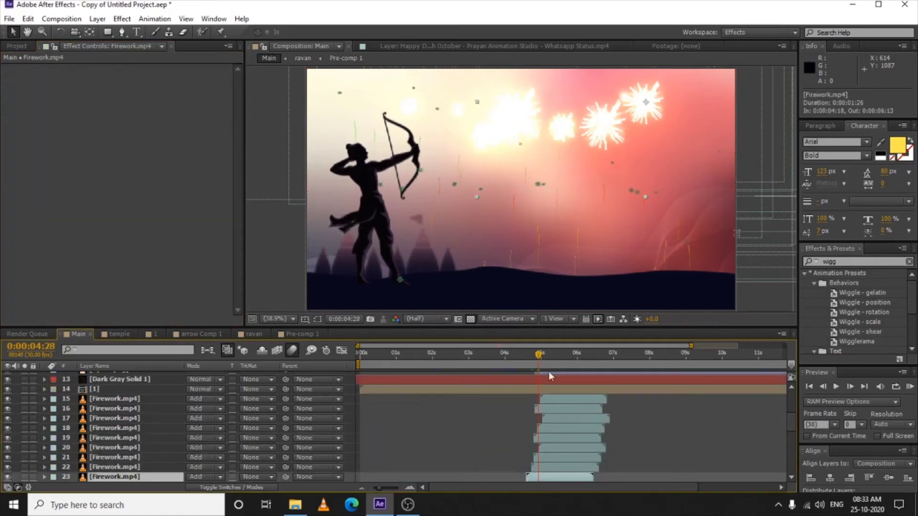
{"action": "left_click_drag", "start_coordinate": [549, 357], "coordinate": [563, 358]}
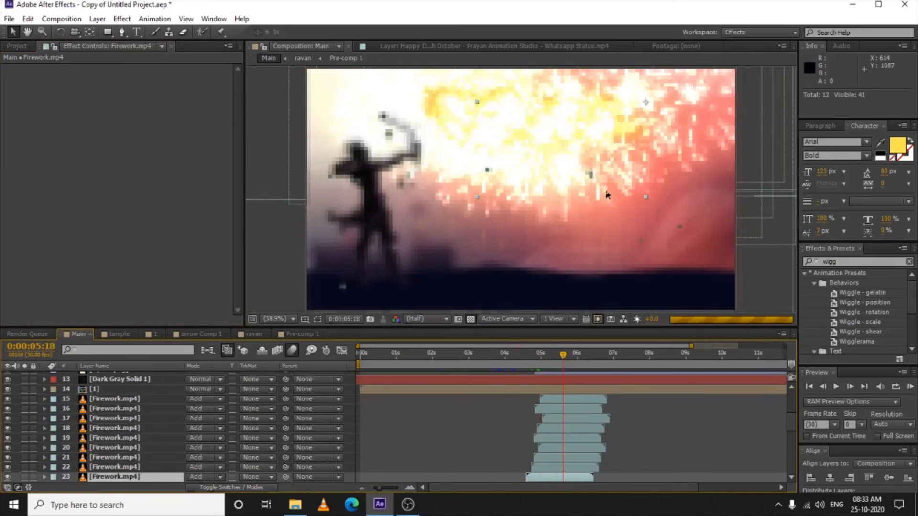
{"action": "key", "text": "comma"}
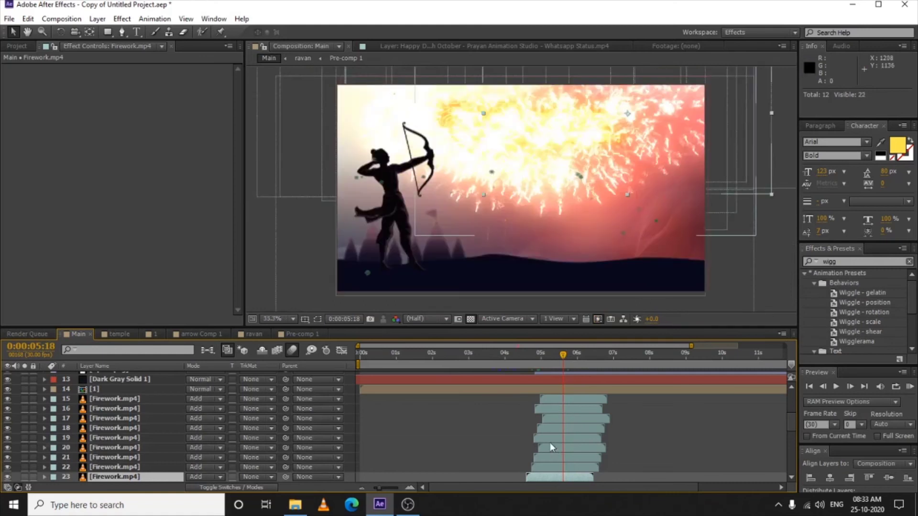
{"action": "scroll", "coordinate": [575, 398], "scroll_direction": "down", "scroll_amount": 5}
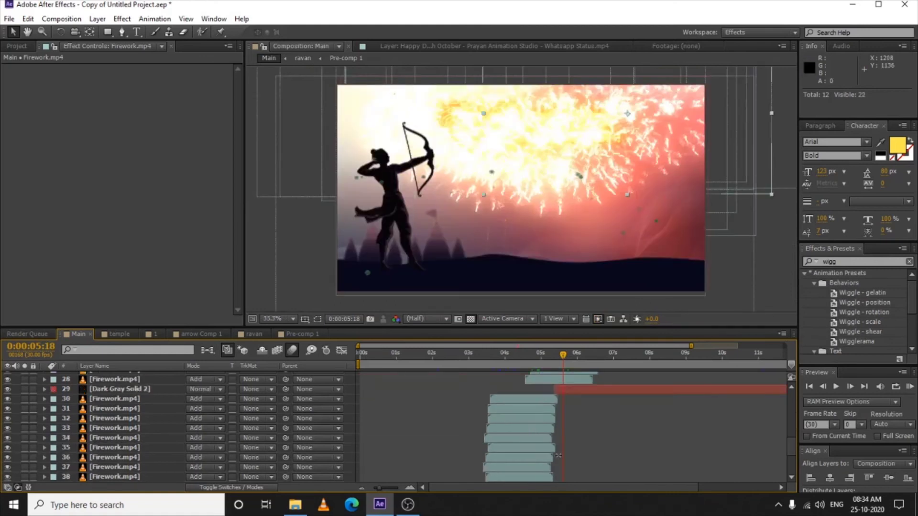
- Solo layer 29 Dark Gray Solid 2 and focus its Saber effect settings
{"action": "left_click", "coordinate": [575, 391]}
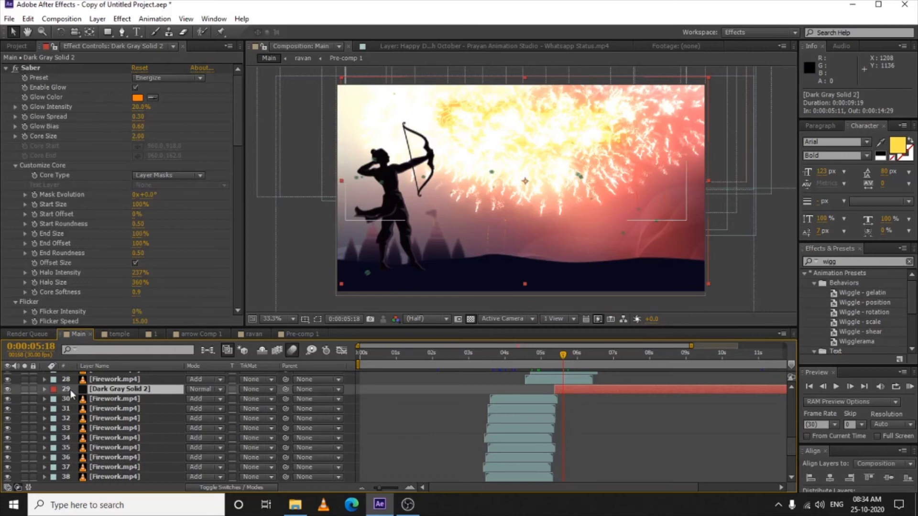
{"action": "scroll", "coordinate": [97, 393], "scroll_direction": "up", "scroll_amount": 1}
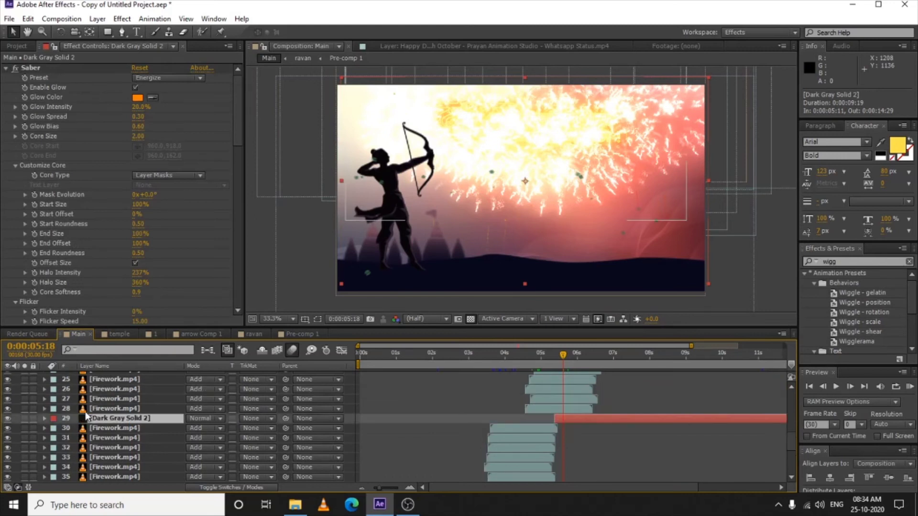
{"action": "left_click", "coordinate": [24, 419]}
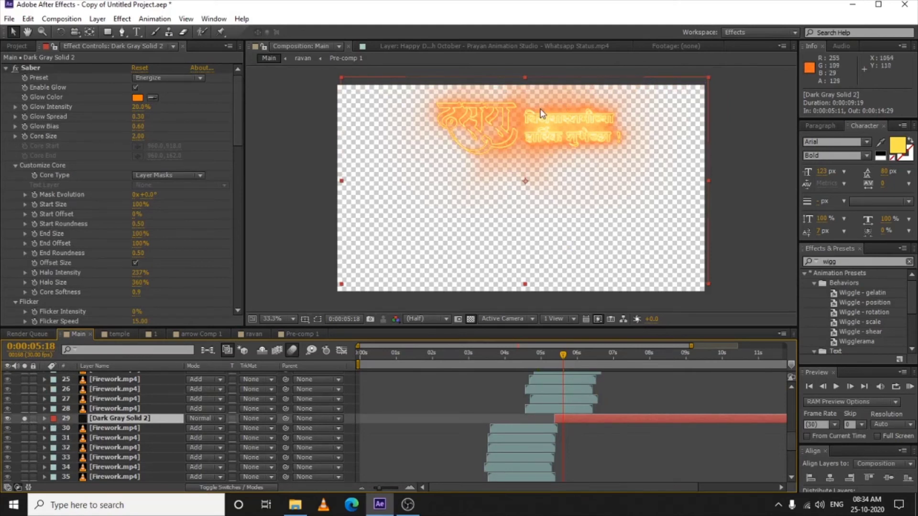
{"action": "left_click", "coordinate": [52, 65]}
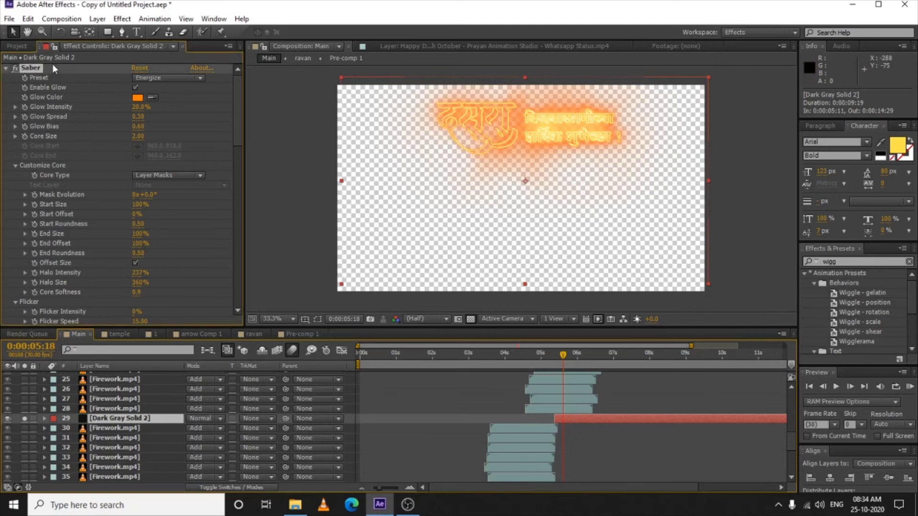
- Run Layer > Auto-trace on Dark Gray Solid 2 using Current Frame and the Alpha channel
{"action": "left_click", "coordinate": [580, 418]}
{"action": "left_click", "coordinate": [97, 18]}
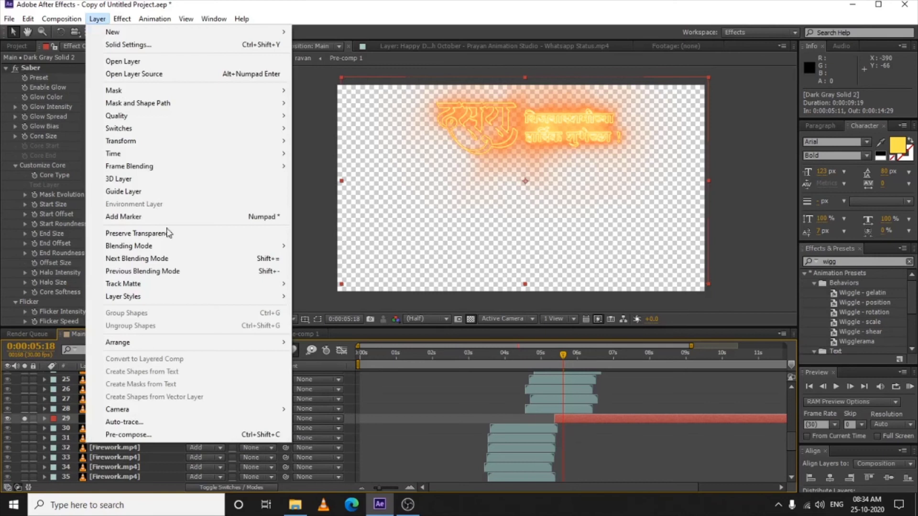
{"action": "left_click", "coordinate": [153, 422]}
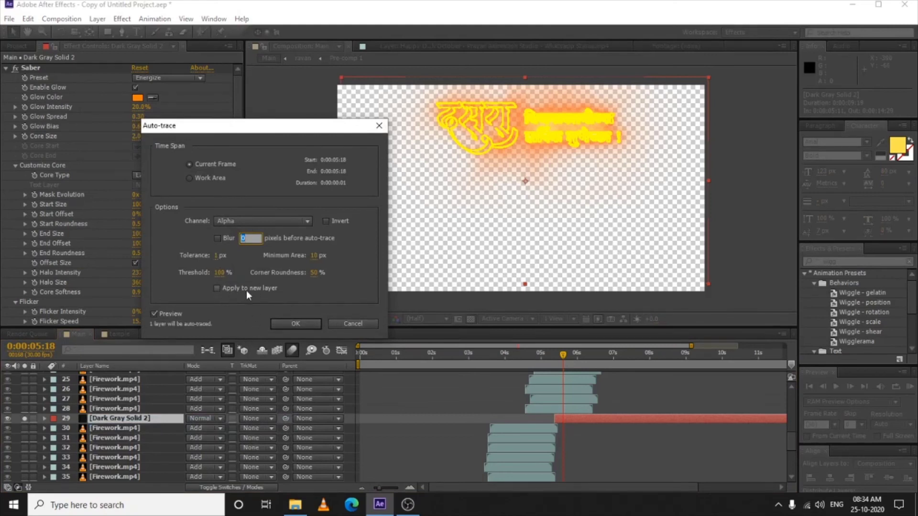
{"action": "left_click", "coordinate": [320, 324]}
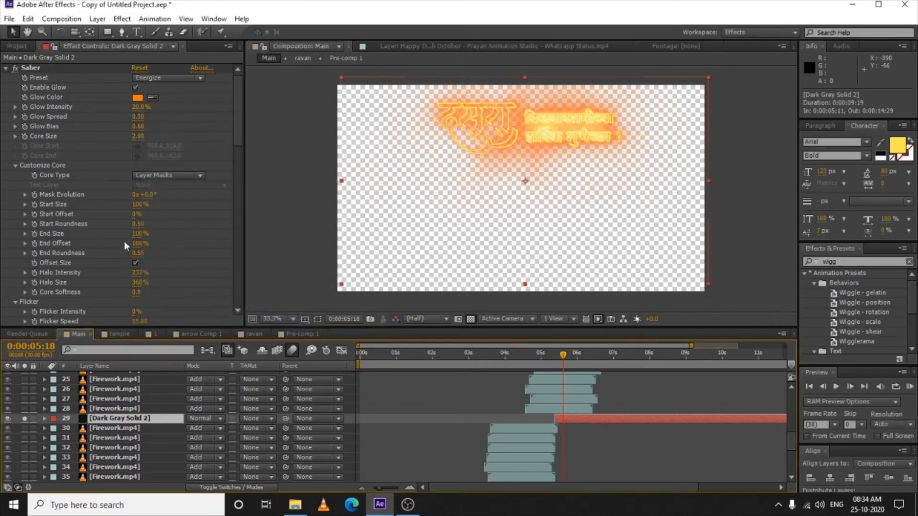
- Review the Saber settings, leaving Core Type at Layer Masks, and move to 0:00:05:27
{"action": "left_click", "coordinate": [30, 68]}
{"action": "scroll", "coordinate": [34, 178], "scroll_direction": "down", "scroll_amount": 8}
{"action": "scroll", "coordinate": [31, 218], "scroll_direction": "down", "scroll_amount": 10}
{"action": "scroll", "coordinate": [32, 226], "scroll_direction": "down", "scroll_amount": 5}
{"action": "scroll", "coordinate": [33, 219], "scroll_direction": "up", "scroll_amount": 15}
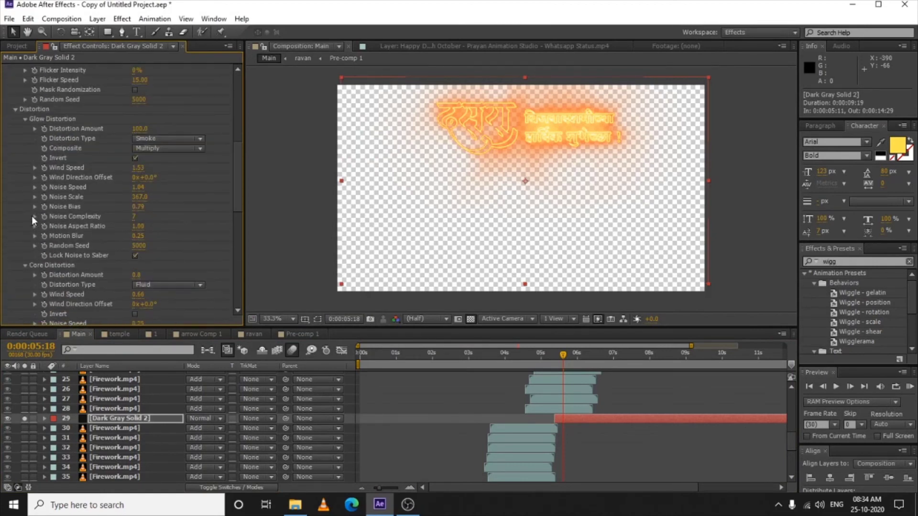
{"action": "scroll", "coordinate": [33, 197], "scroll_direction": "up", "scroll_amount": 4}
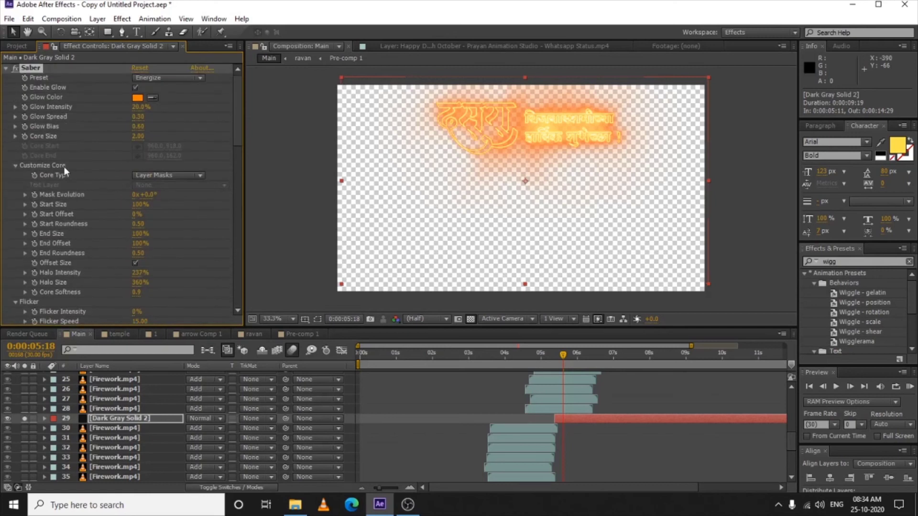
{"action": "left_click", "coordinate": [181, 177]}
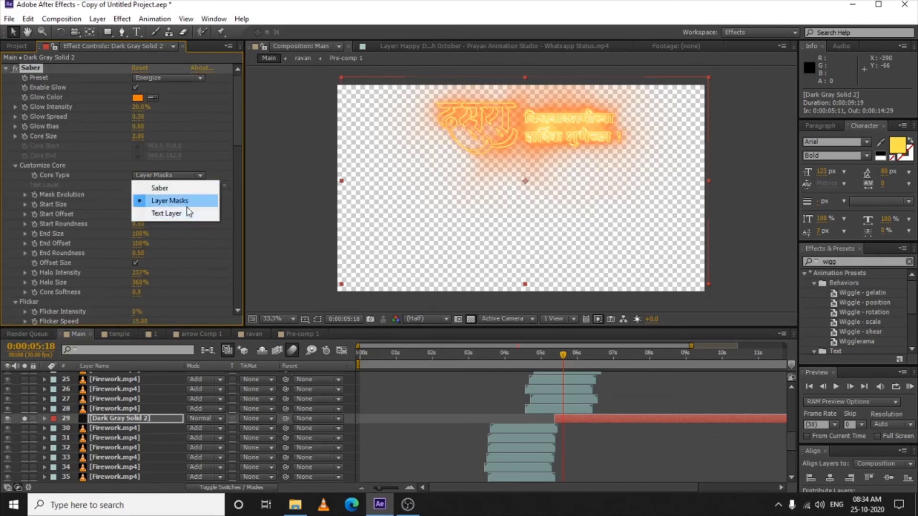
{"action": "left_click", "coordinate": [573, 353]}
{"action": "left_click", "coordinate": [573, 354]}
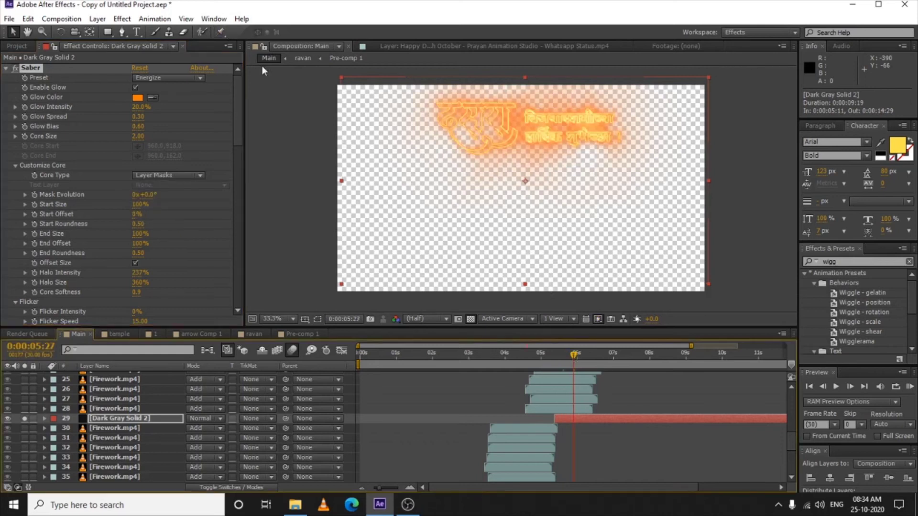
- Keep the Energize Saber preset and turn off layer 29's solo
{"action": "left_click", "coordinate": [186, 77]}
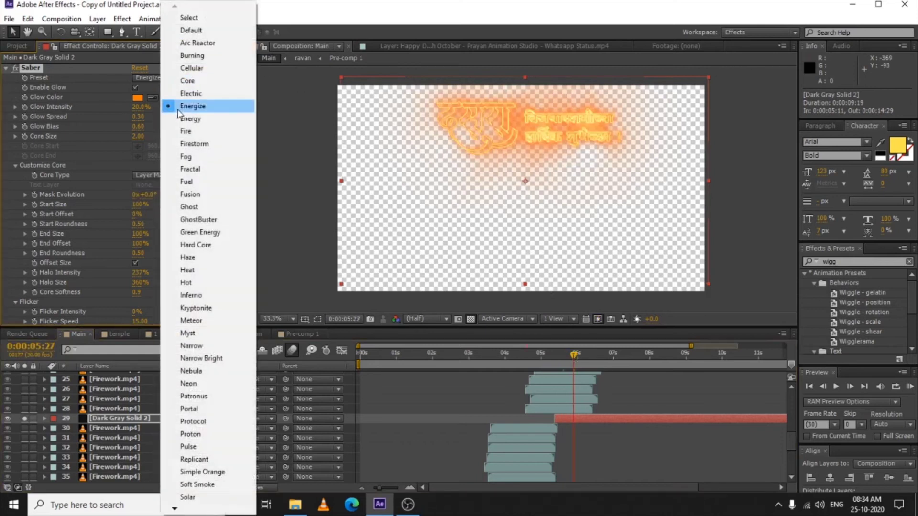
{"action": "left_click", "coordinate": [100, 94]}
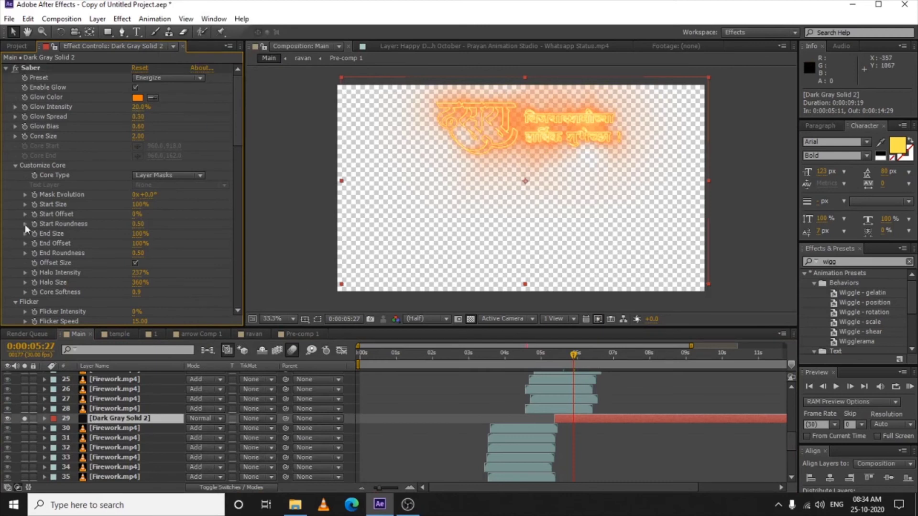
{"action": "left_click", "coordinate": [21, 418]}
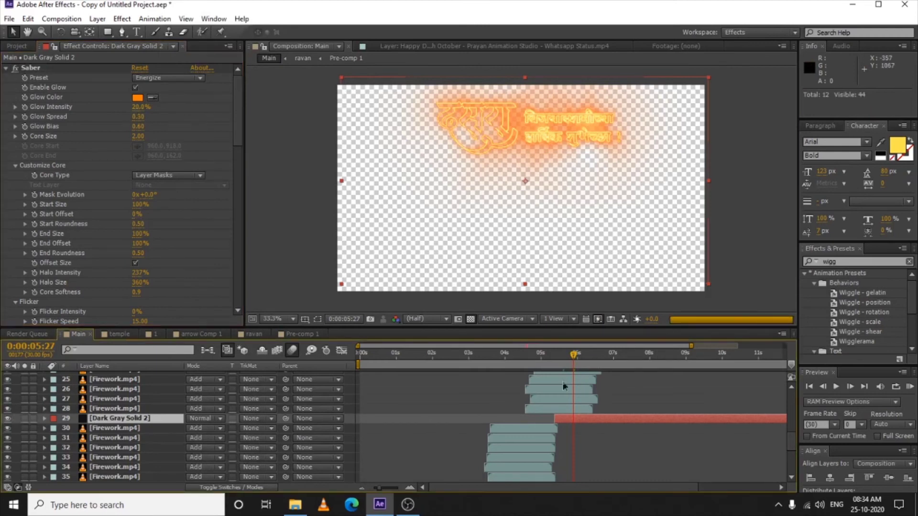
- Preview the glowing Saber greeting over the archer scene at 0:00:06:05, 0:00:06:18 and 0:00:07:01
{"action": "left_click", "coordinate": [584, 355]}
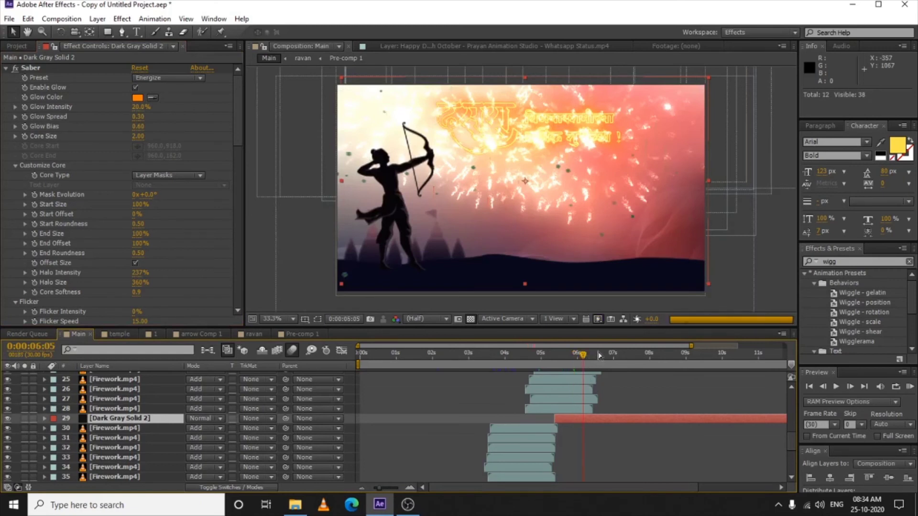
{"action": "left_click", "coordinate": [598, 353]}
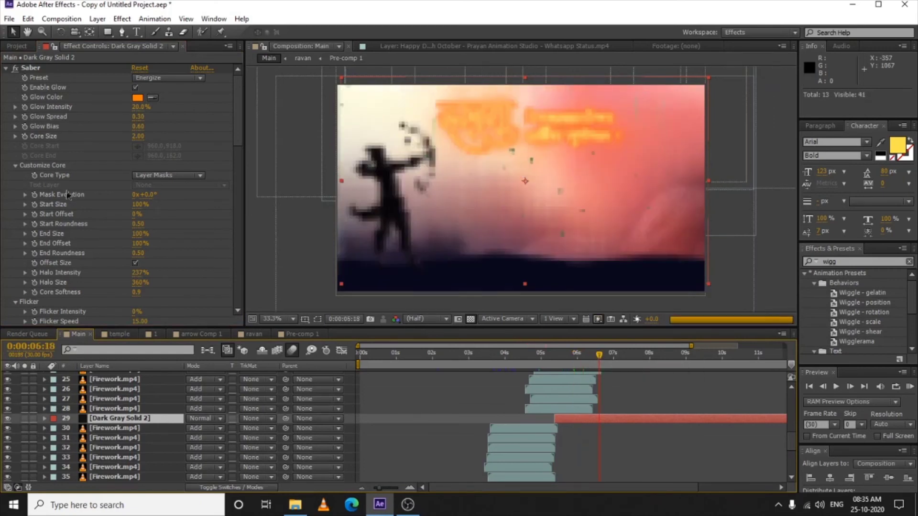
{"action": "scroll", "coordinate": [102, 213], "scroll_direction": "down", "scroll_amount": 3}
{"action": "scroll", "coordinate": [39, 201], "scroll_direction": "down", "scroll_amount": 3}
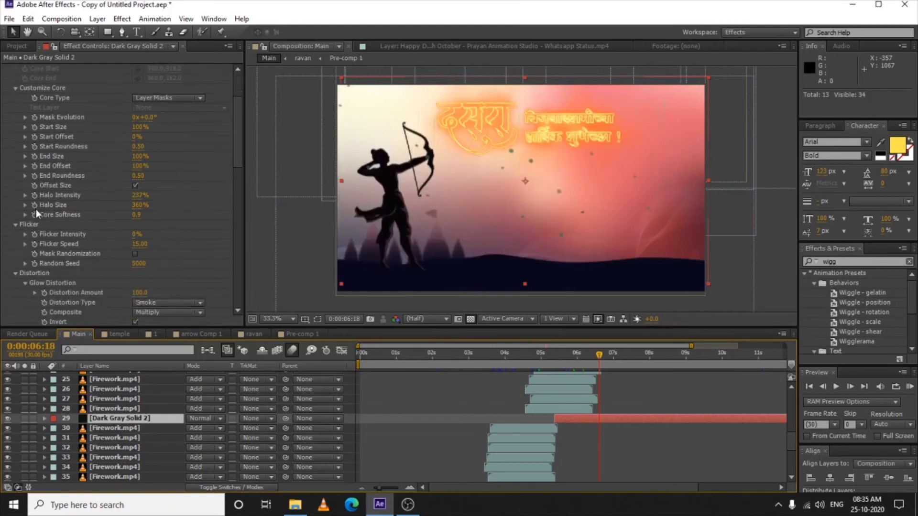
{"action": "left_click", "coordinate": [614, 354]}
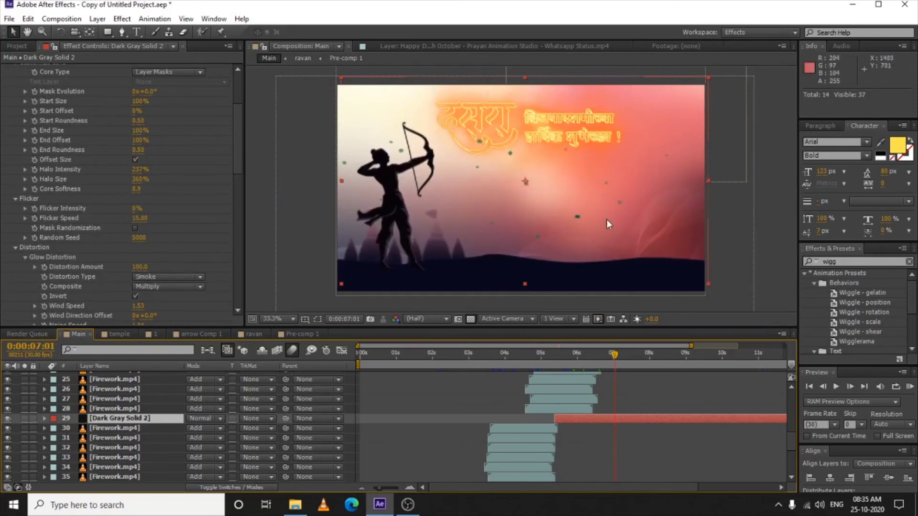
{"action": "scroll", "coordinate": [97, 425], "scroll_direction": "down", "scroll_amount": 4}
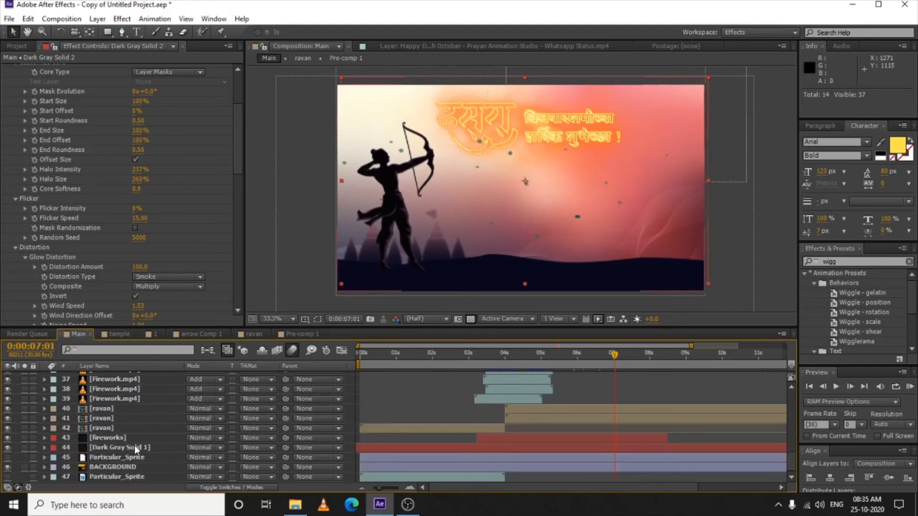
{"action": "left_click", "coordinate": [134, 446]}
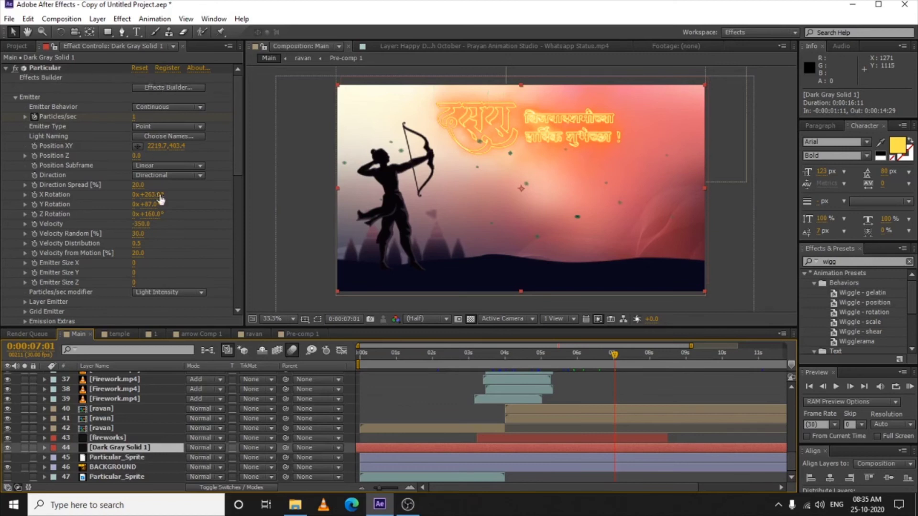
{"action": "left_click", "coordinate": [159, 87]}
- Open the Particular Effects Builder and expand the Organic Matter preset category
{"action": "left_click", "coordinate": [193, 87]}
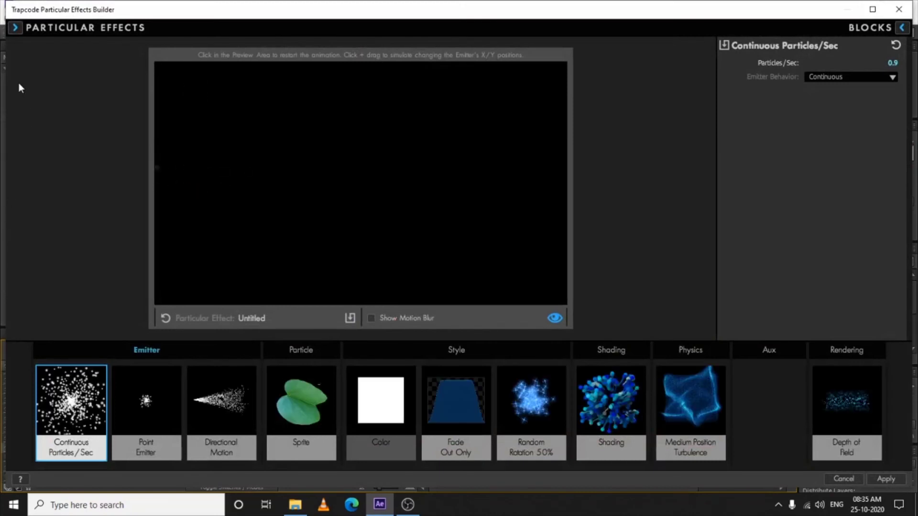
{"action": "left_click", "coordinate": [15, 28]}
{"action": "scroll", "coordinate": [50, 233], "scroll_direction": "down", "scroll_amount": 1}
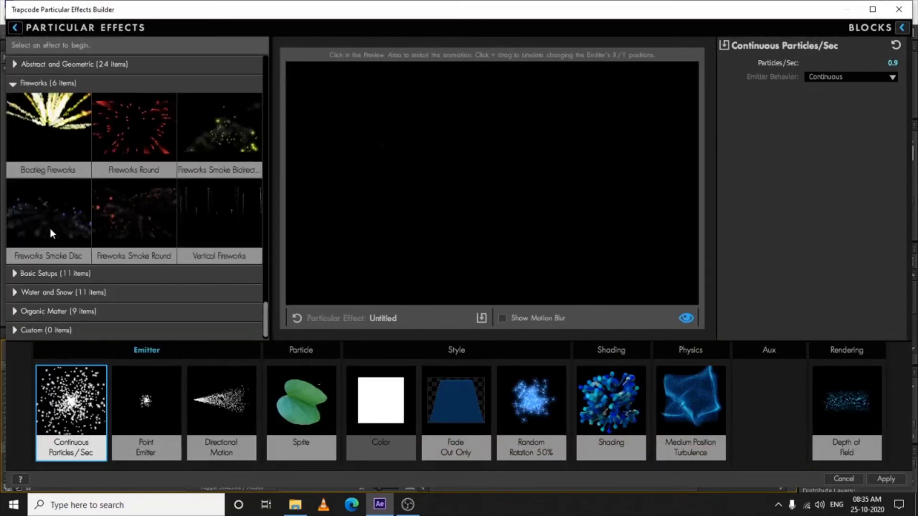
{"action": "left_click", "coordinate": [15, 311]}
{"action": "scroll", "coordinate": [52, 274], "scroll_direction": "down", "scroll_amount": 4}
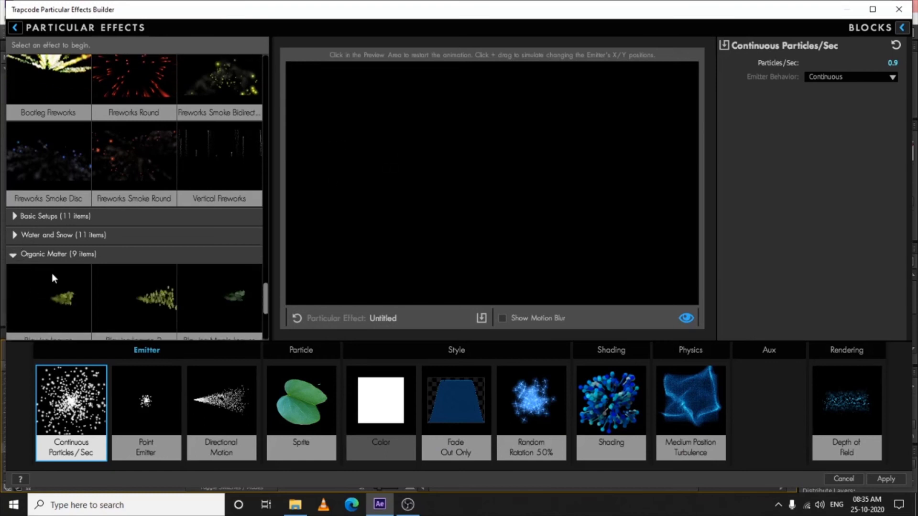
{"action": "scroll", "coordinate": [106, 178], "scroll_direction": "down", "scroll_amount": 3}
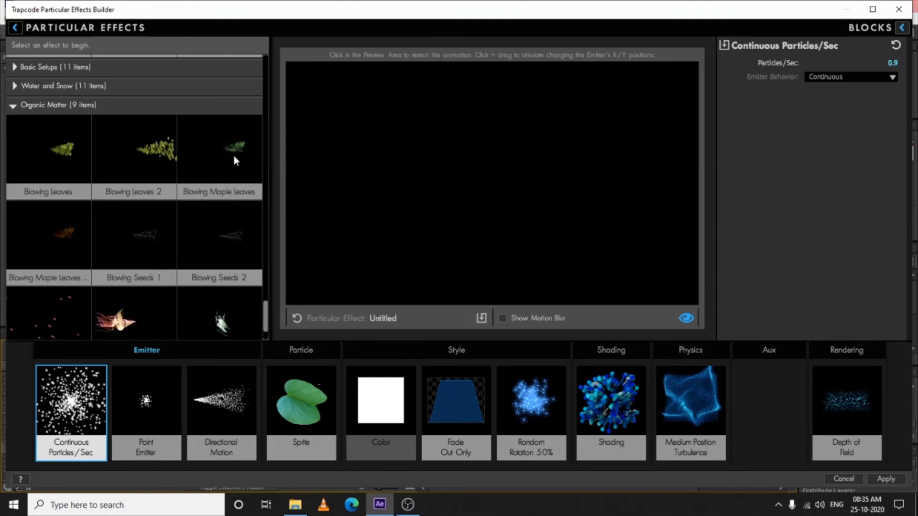
- Inspect the leaf sprite block's settings, keeping the particle type as Sprite
{"action": "left_click", "coordinate": [288, 397]}
{"action": "left_click", "coordinate": [879, 87]}
{"action": "left_click", "coordinate": [877, 86]}
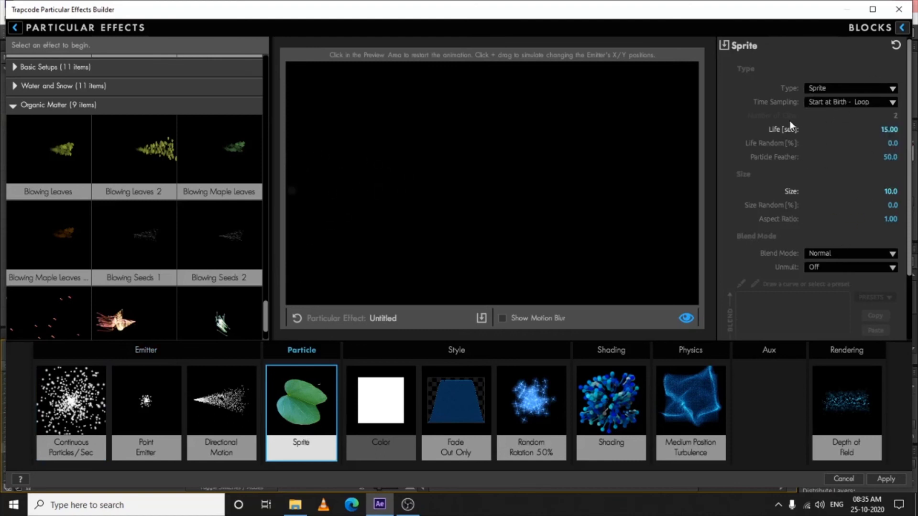
{"action": "scroll", "coordinate": [793, 205], "scroll_direction": "down", "scroll_amount": 1}
{"action": "scroll", "coordinate": [792, 205], "scroll_direction": "down", "scroll_amount": 1}
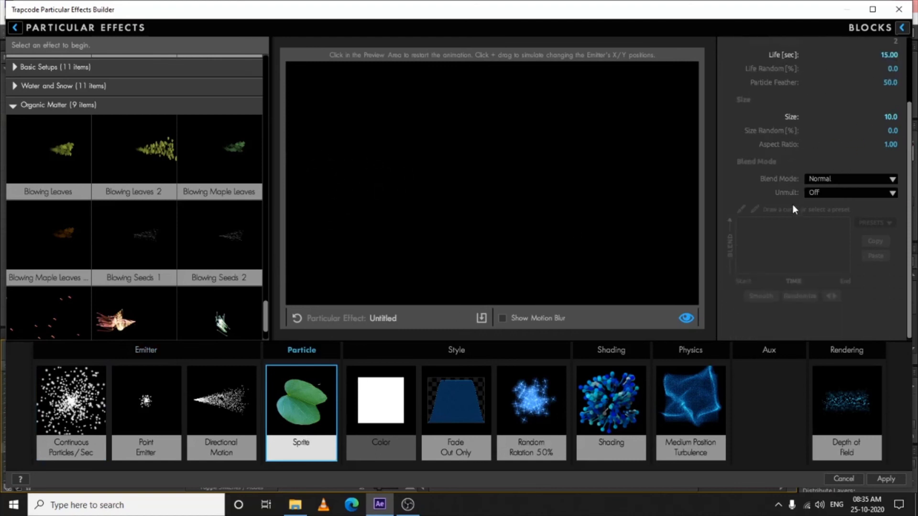
{"action": "scroll", "coordinate": [788, 196], "scroll_direction": "up", "scroll_amount": 2}
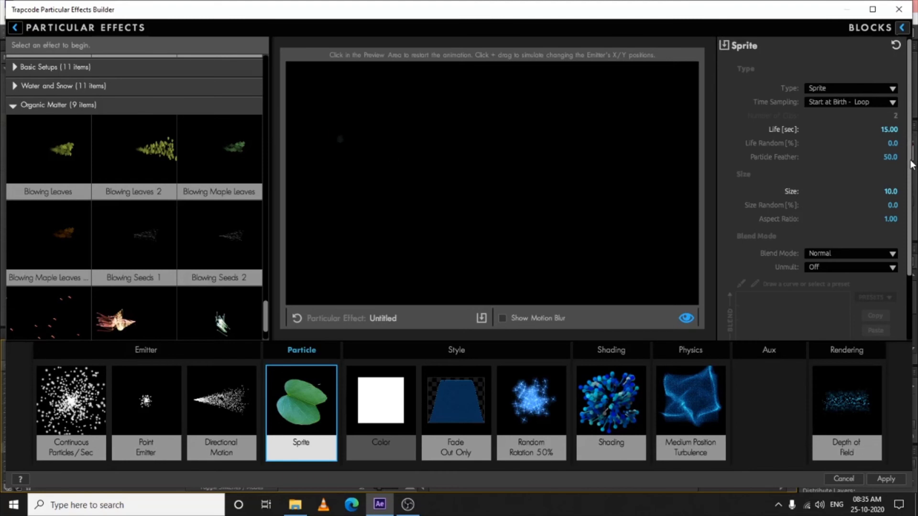
- Browse the sprite library, cancel adding a new sprite, and close the builder
{"action": "left_click", "coordinate": [900, 28]}
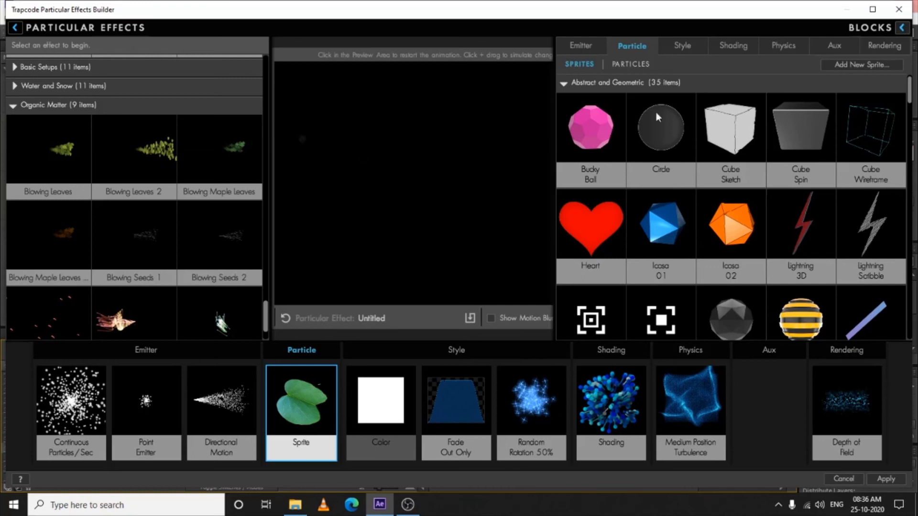
{"action": "left_click", "coordinate": [848, 64]}
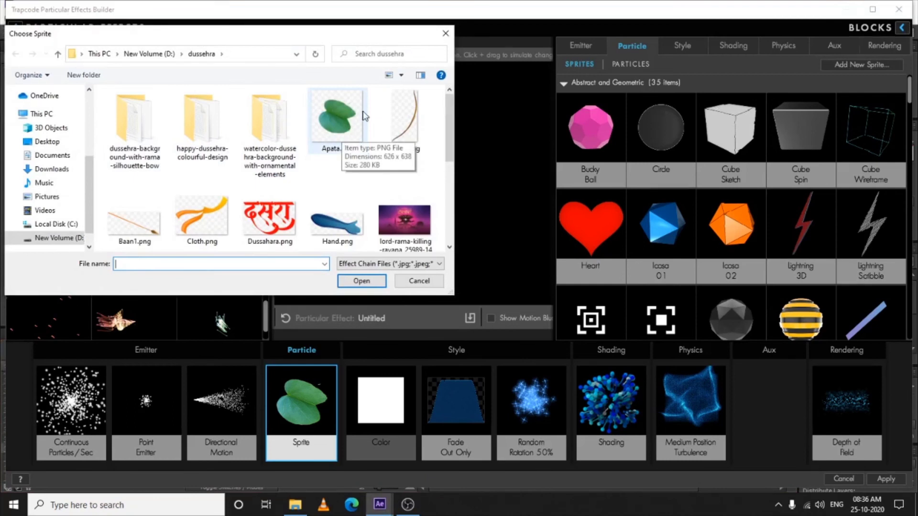
{"action": "left_click", "coordinate": [419, 281]}
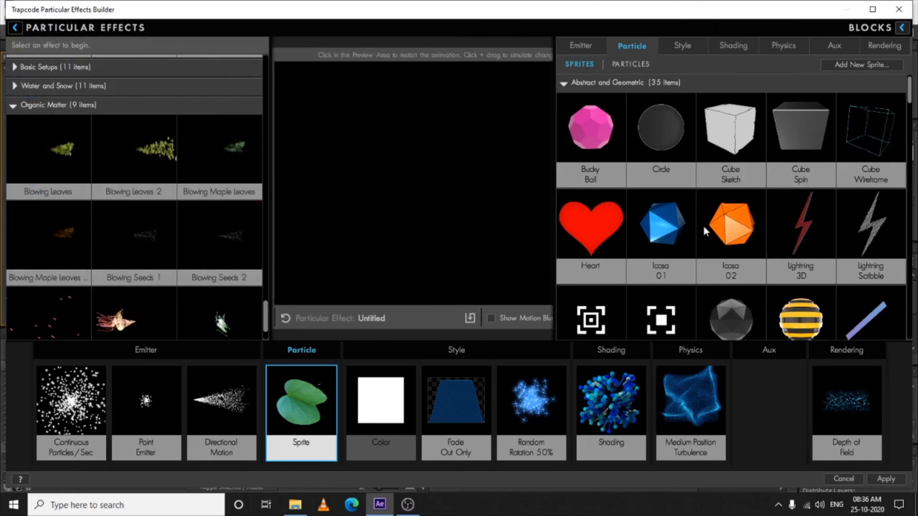
{"action": "left_click", "coordinate": [898, 9]}
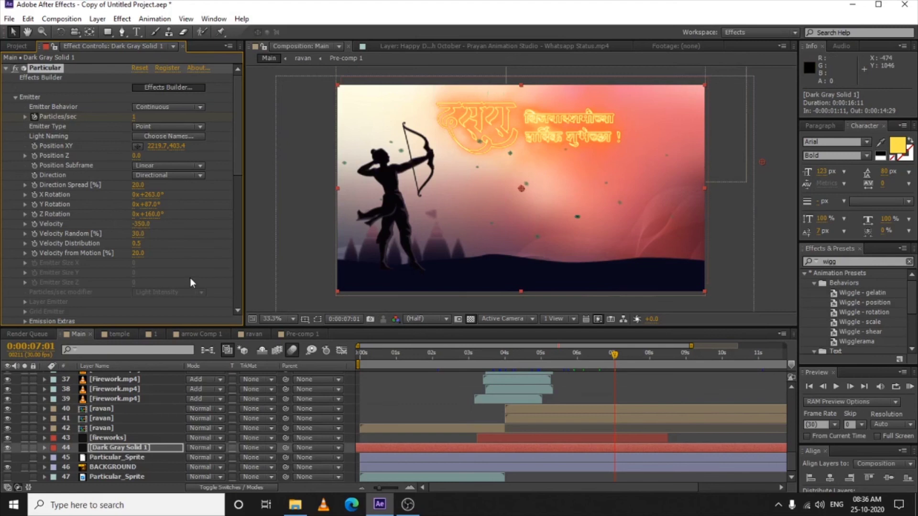
- Go through the Dark Gray Solid 1 layers to layer 12 Apata.png and show its RSMB and Tint effects
{"action": "left_click", "coordinate": [129, 446]}
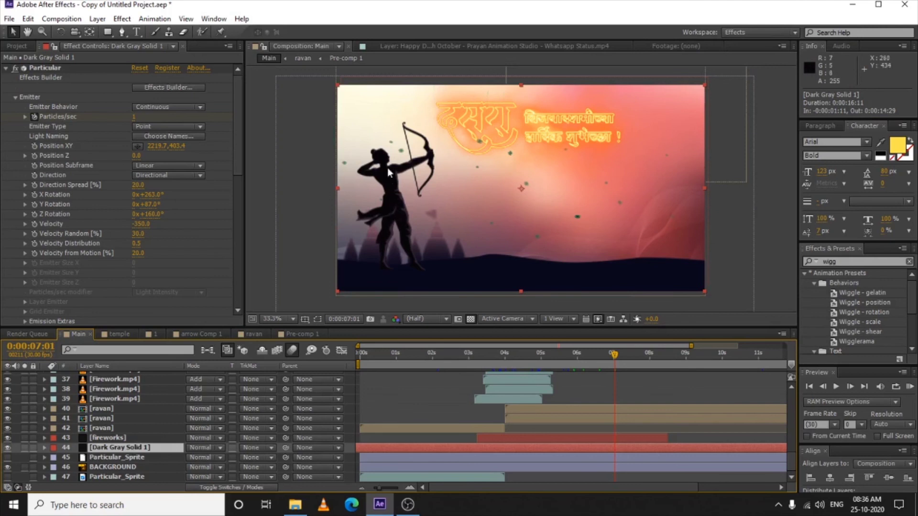
{"action": "scroll", "coordinate": [136, 442], "scroll_direction": "up", "scroll_amount": 5}
{"action": "scroll", "coordinate": [134, 447], "scroll_direction": "up", "scroll_amount": 7}
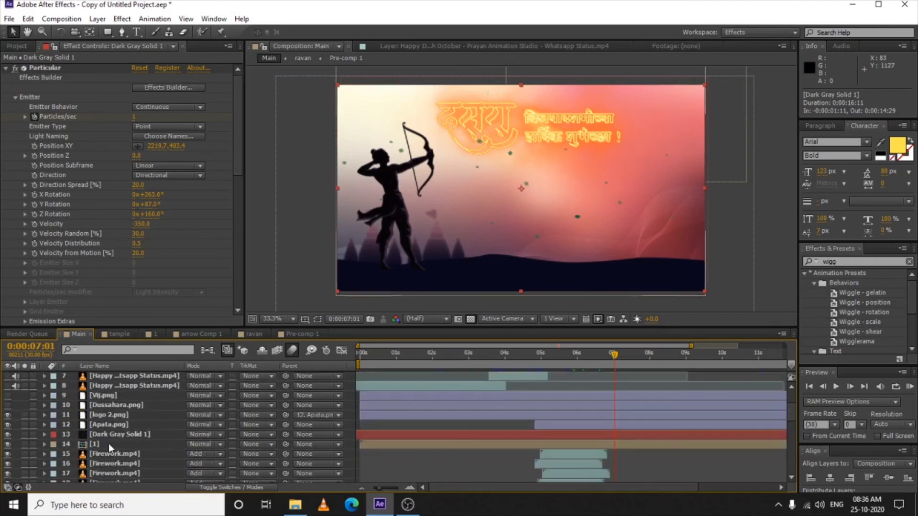
{"action": "left_click", "coordinate": [108, 436]}
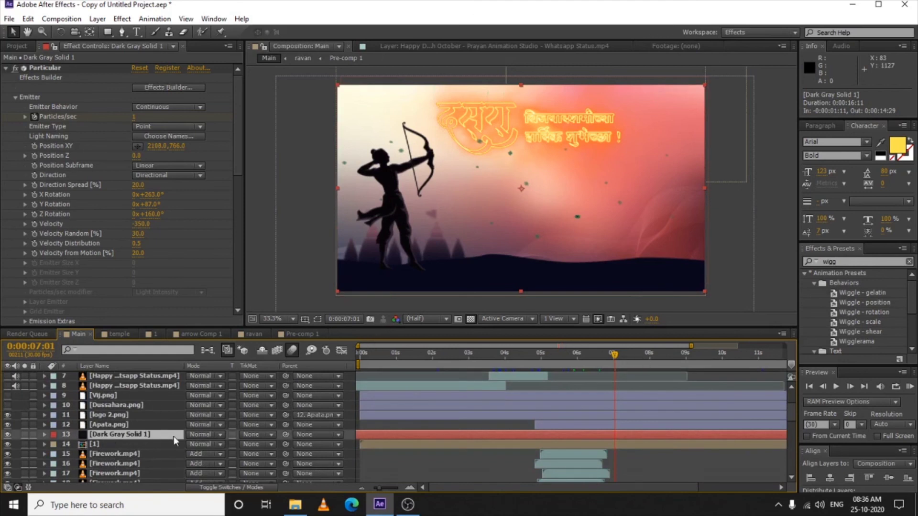
{"action": "scroll", "coordinate": [138, 415], "scroll_direction": "up", "scroll_amount": 2}
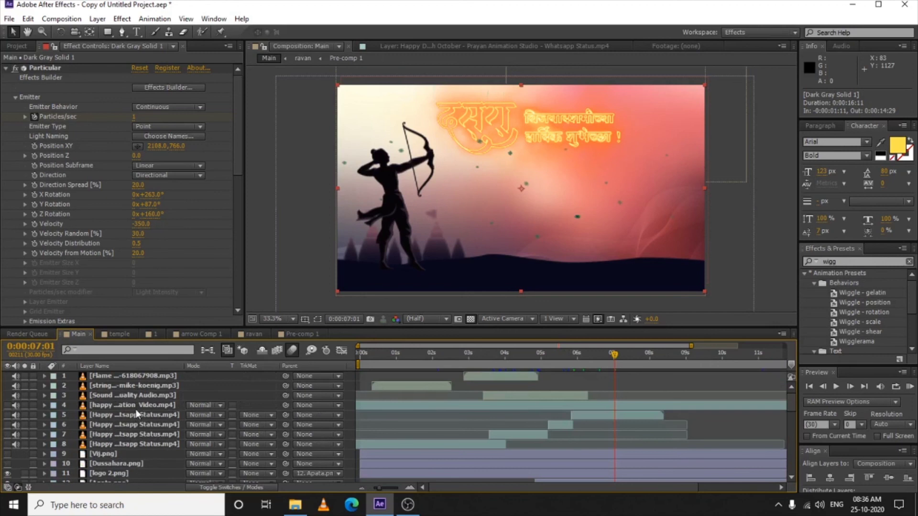
{"action": "scroll", "coordinate": [135, 409], "scroll_direction": "down", "scroll_amount": 2}
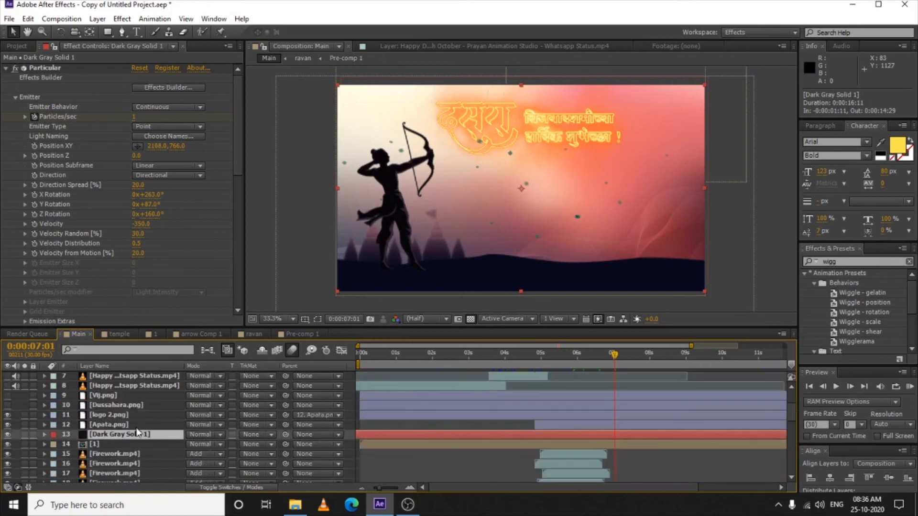
{"action": "left_click", "coordinate": [124, 424]}
{"action": "left_click", "coordinate": [629, 356]}
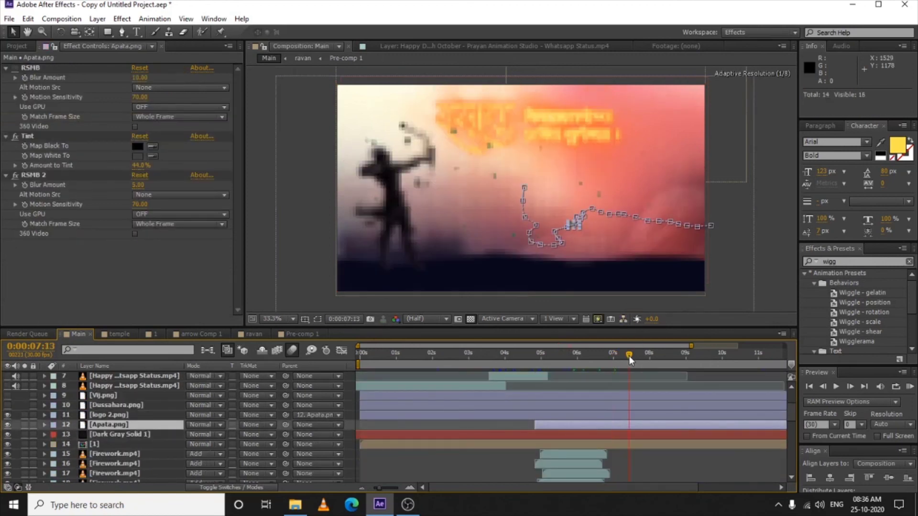
- Show the Apata.png leaf's Position keyframes and set the time to 0:00:06:28
{"action": "left_click_drag", "start_coordinate": [629, 356], "coordinate": [647, 356]}
{"action": "scroll", "coordinate": [602, 234], "scroll_direction": "up", "scroll_amount": 3}
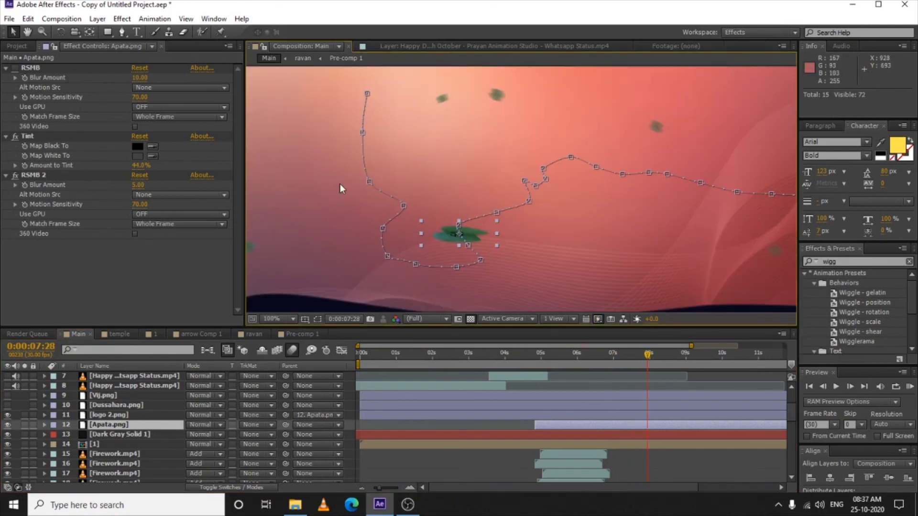
{"action": "scroll", "coordinate": [467, 213], "scroll_direction": "down", "scroll_amount": 2}
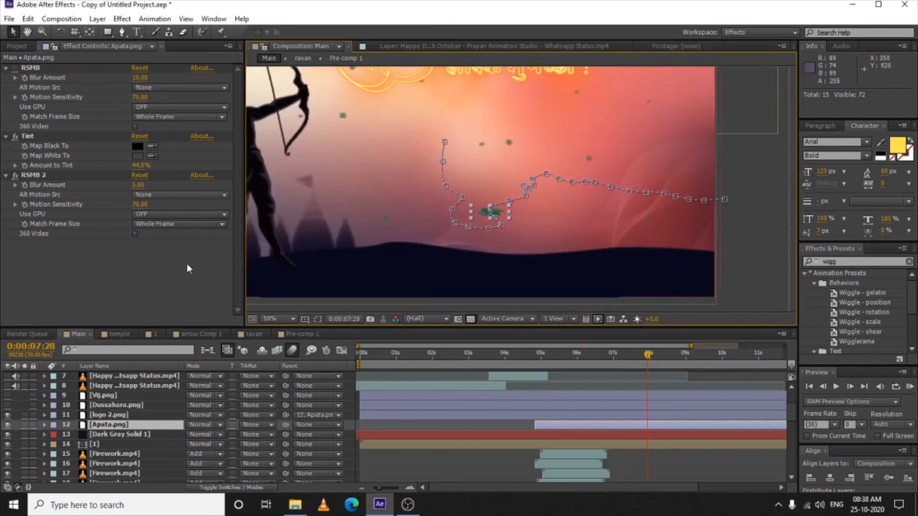
{"action": "key", "text": "u"}
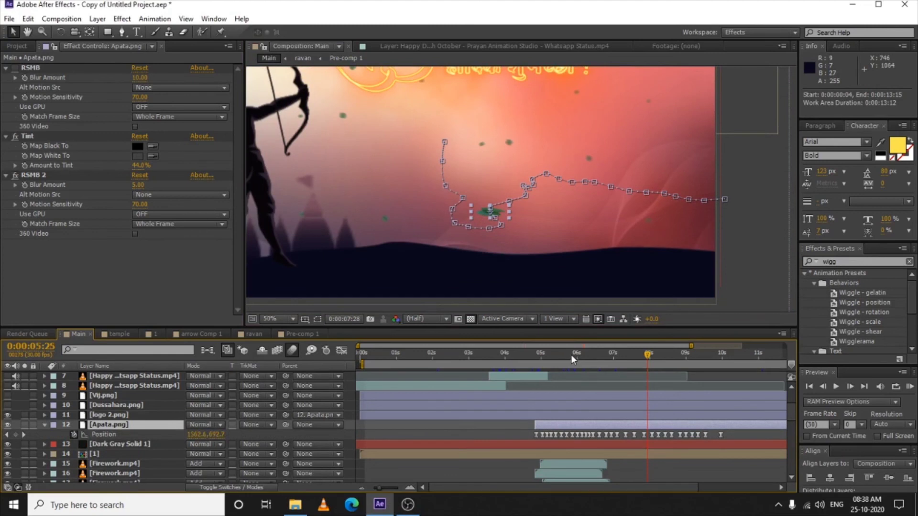
{"action": "left_click_drag", "start_coordinate": [570, 355], "coordinate": [590, 356]}
{"action": "left_click", "coordinate": [610, 364]}
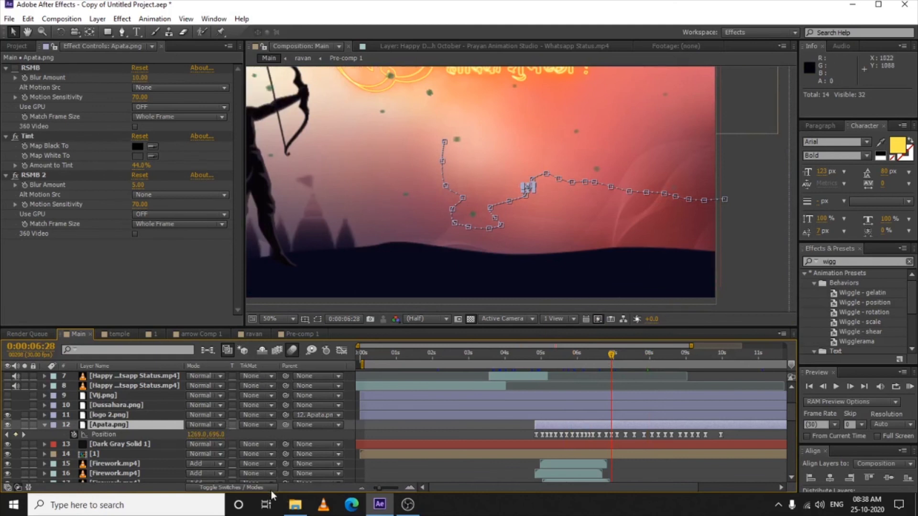
- Show the leaf's Scale keyframes and scrub forward until it reaches full size at 190.9%
{"action": "left_click", "coordinate": [258, 487]}
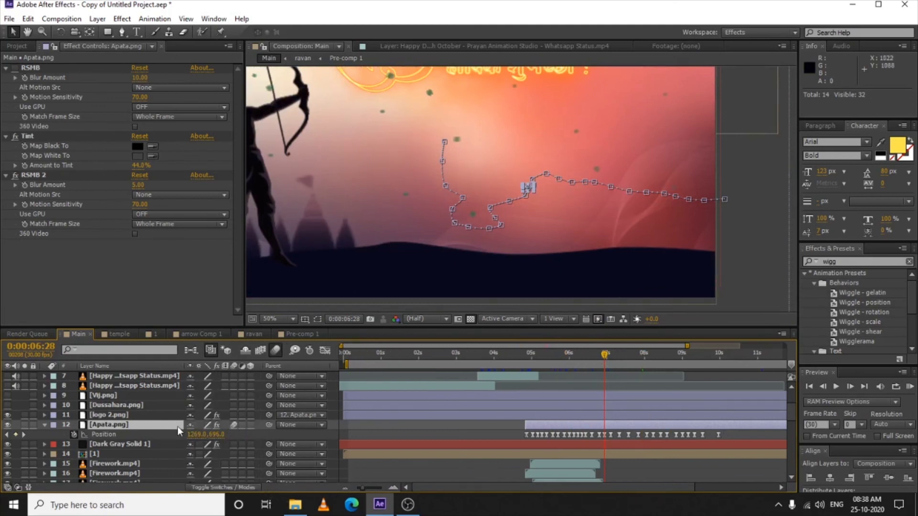
{"action": "key", "text": "s"}
{"action": "left_click", "coordinate": [113, 435]}
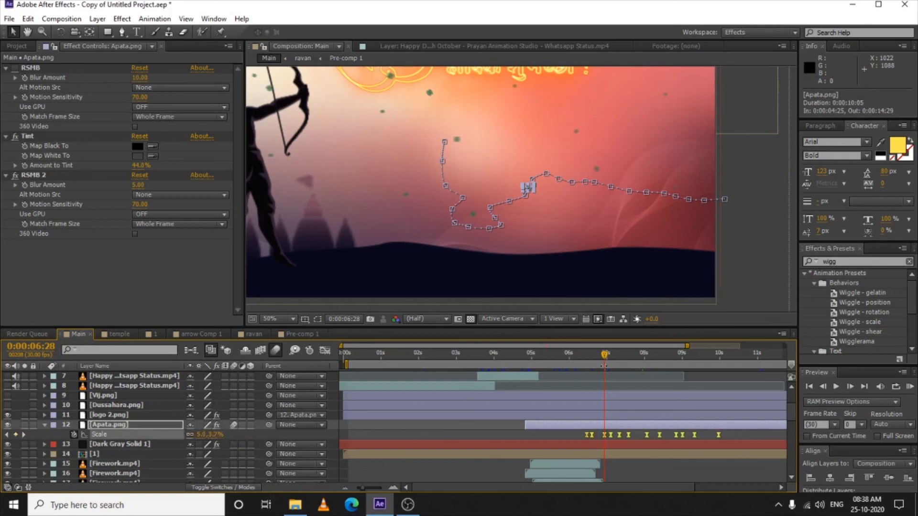
{"action": "left_click_drag", "start_coordinate": [618, 352], "coordinate": [669, 359]}
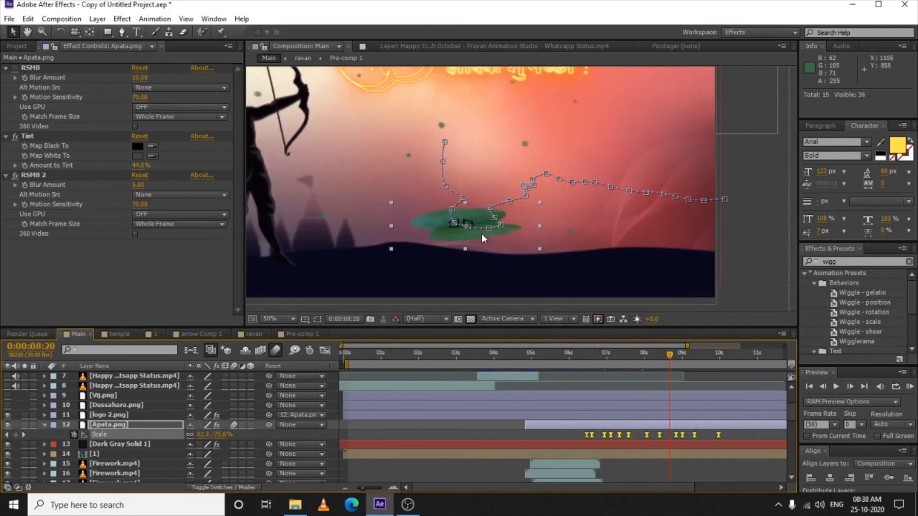
{"action": "left_click_drag", "start_coordinate": [704, 359], "coordinate": [738, 365]}
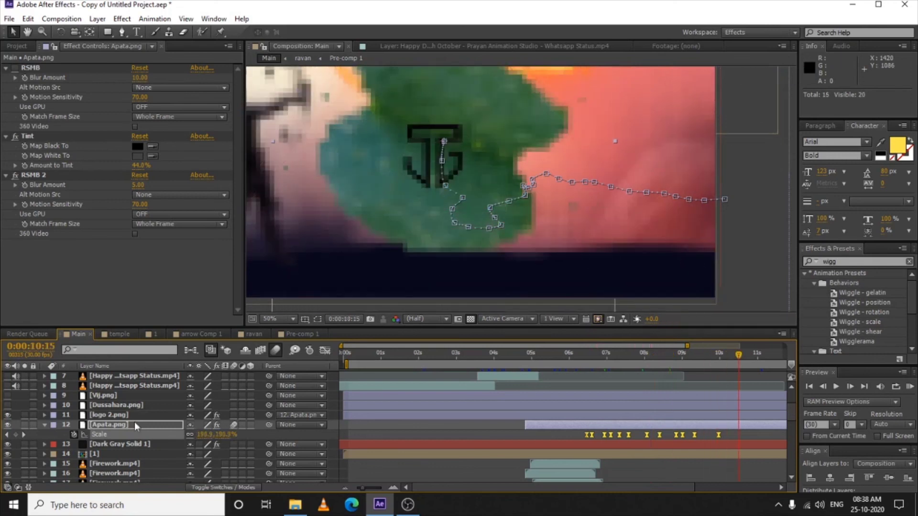
- Pan the composition view to bring the archer in, then select the logo 2.png layer
{"action": "key", "text": "h"}
{"action": "mouse_move", "coordinate": [373, 196]}
{"action": "left_mouse_down"}
{"action": "mouse_move", "coordinate": [334, 195]}
{"action": "mouse_move", "coordinate": [412, 200]}
{"action": "mouse_move", "coordinate": [372, 207]}
{"action": "left_mouse_up"}
{"action": "key", "text": "v"}
{"action": "left_click", "coordinate": [133, 415]}
- Parent logo 2.png to Apata.png and move Bevel Alpha above the green Tint, checking the final frames
{"action": "left_click_drag", "start_coordinate": [268, 416], "coordinate": [123, 422]}
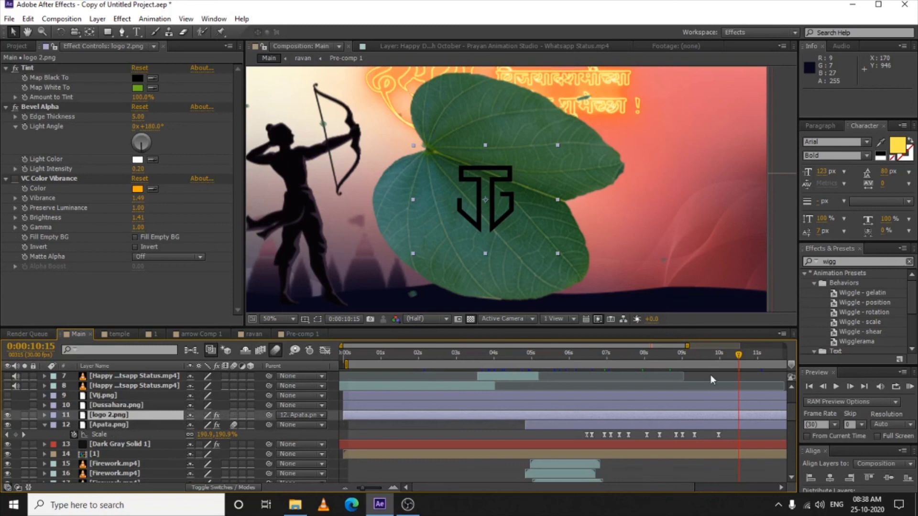
{"action": "left_click_drag", "start_coordinate": [704, 356], "coordinate": [747, 357]}
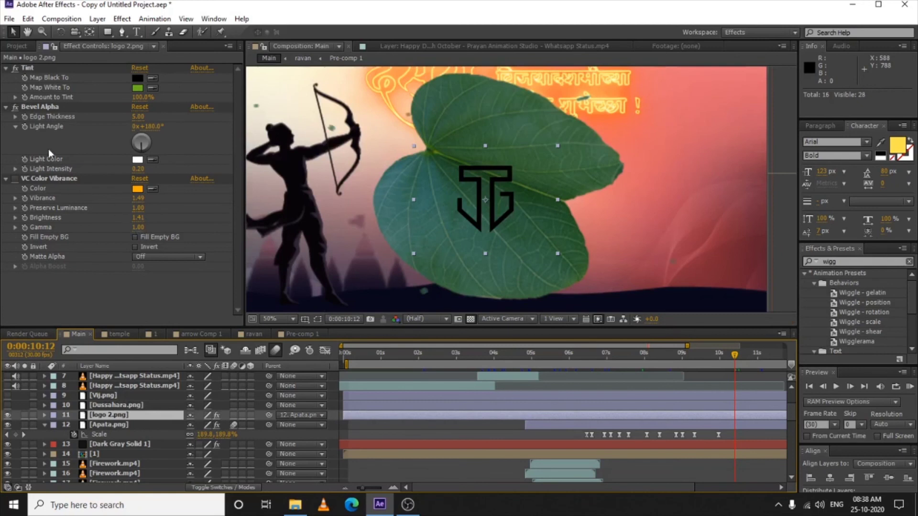
{"action": "left_click", "coordinate": [59, 105]}
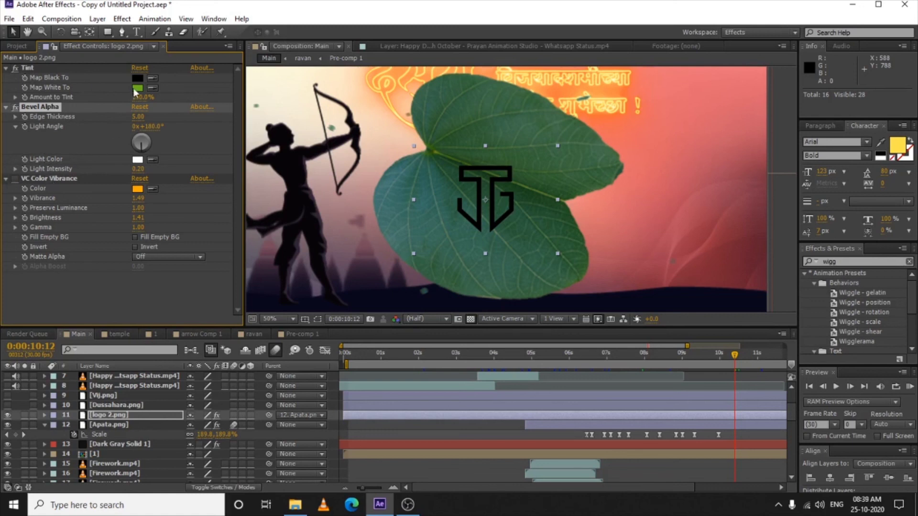
{"action": "left_click", "coordinate": [38, 68]}
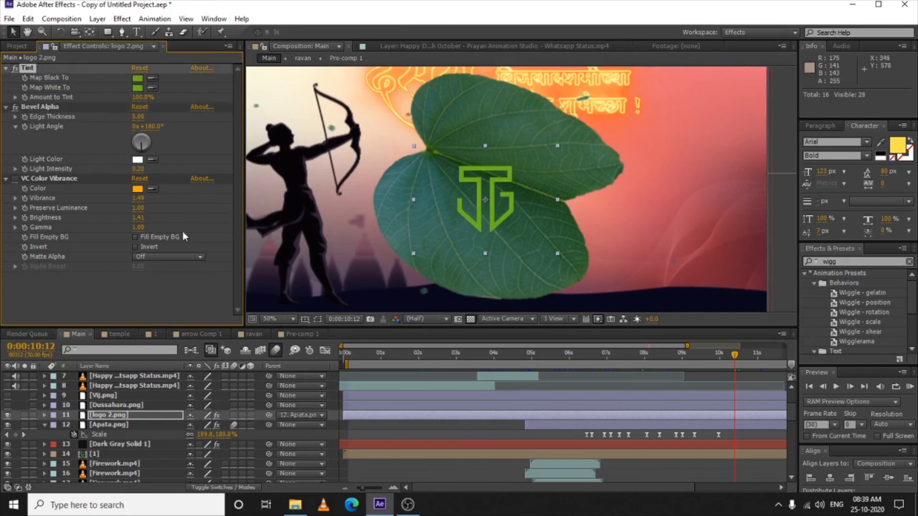
{"action": "left_click_drag", "start_coordinate": [39, 106], "coordinate": [38, 67]}
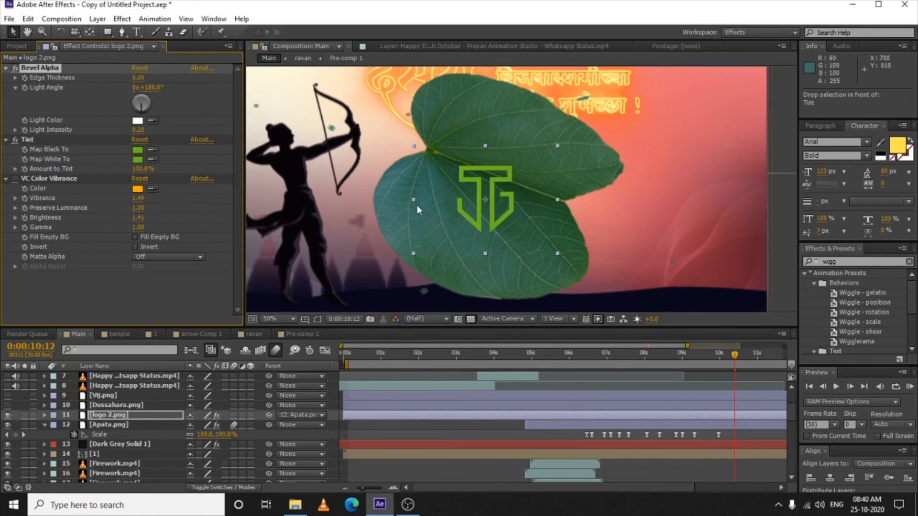
{"action": "key", "text": "comma"}
{"action": "left_click_drag", "start_coordinate": [752, 354], "coordinate": [756, 354]}
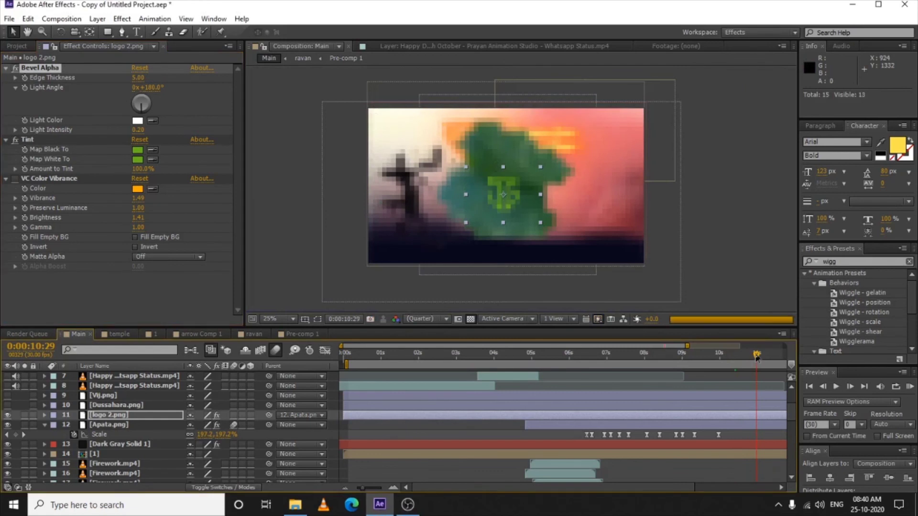